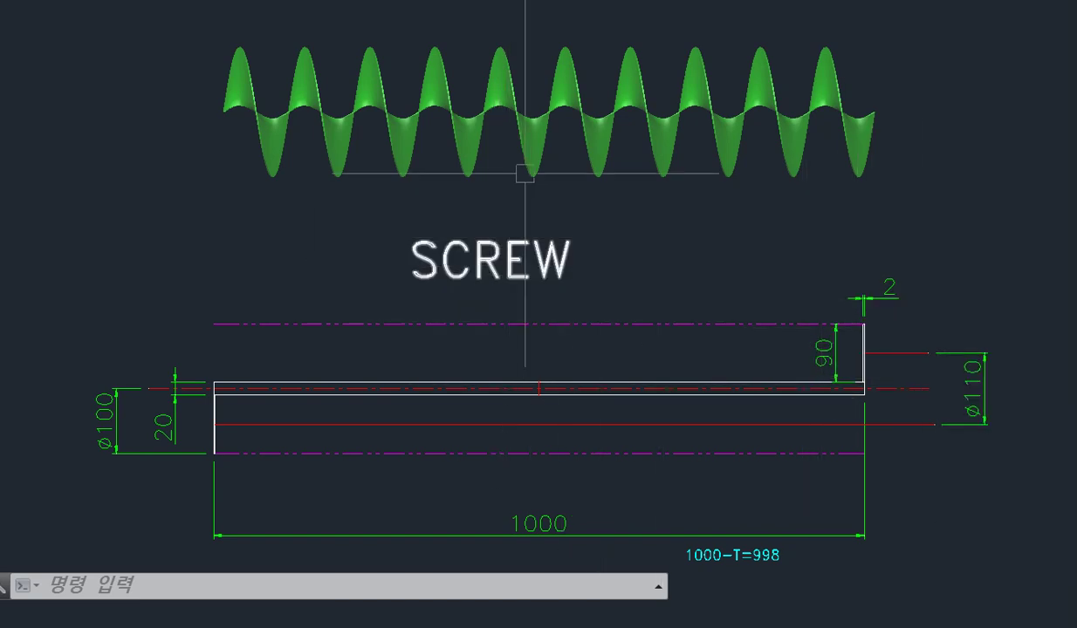
Orbit the screw drawing in 3D, then return to plan view and pan toward the side notes
{"action": "scroll", "coordinate": [574, 220], "scroll_direction": "down", "scroll_amount": 2}
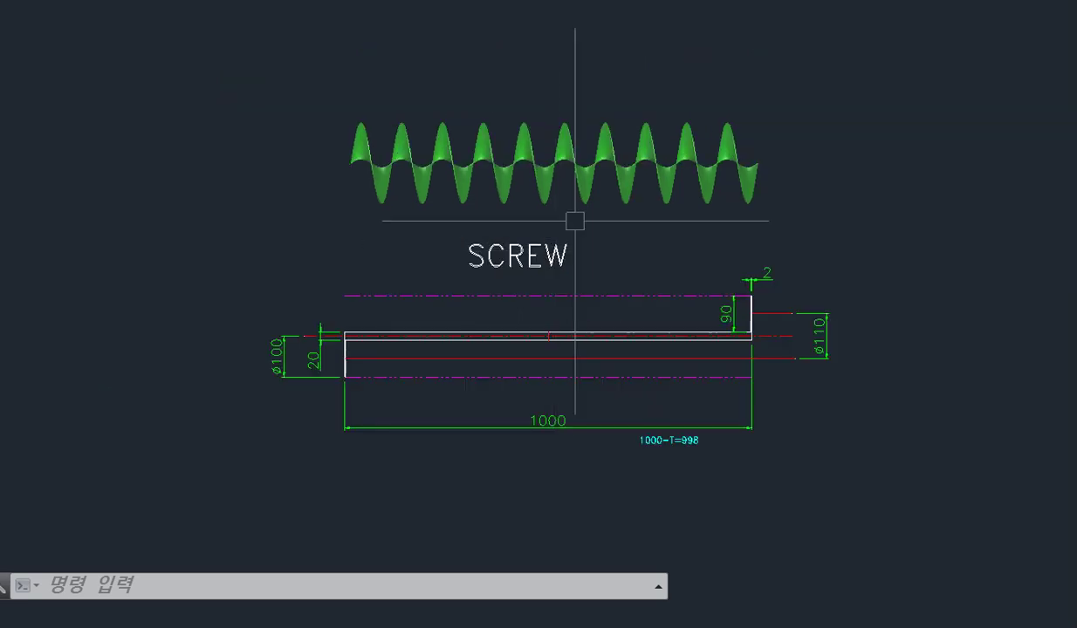
{"action": "middle_click_drag", "start_coordinate": [628, 220], "coordinate": [448, 126], "text": "shift"}
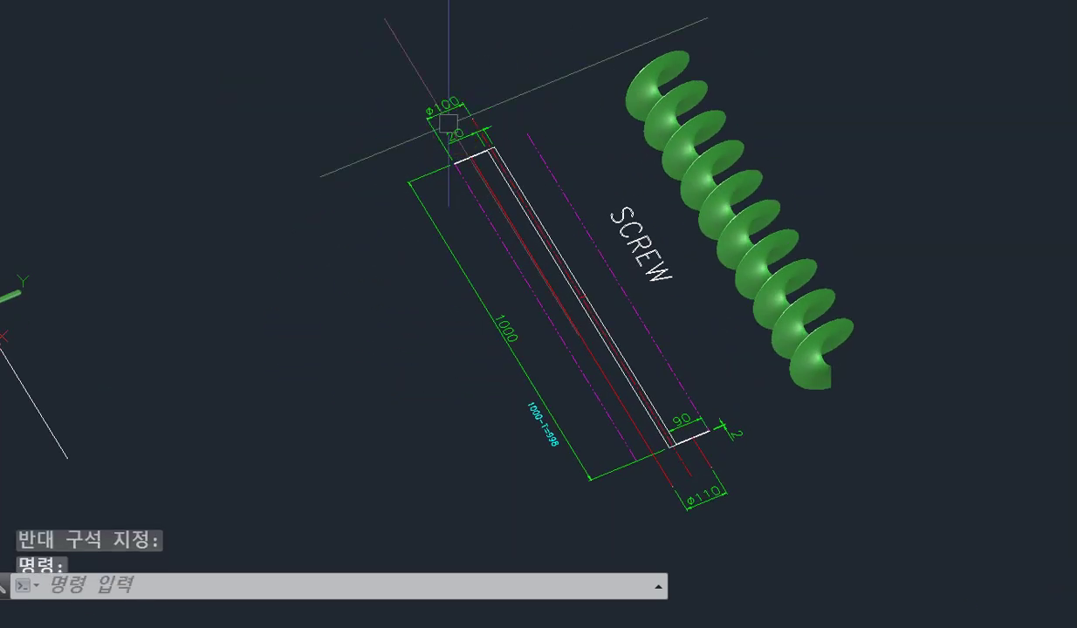
{"action": "type", "text": "U"}
{"action": "key", "text": "Return"}
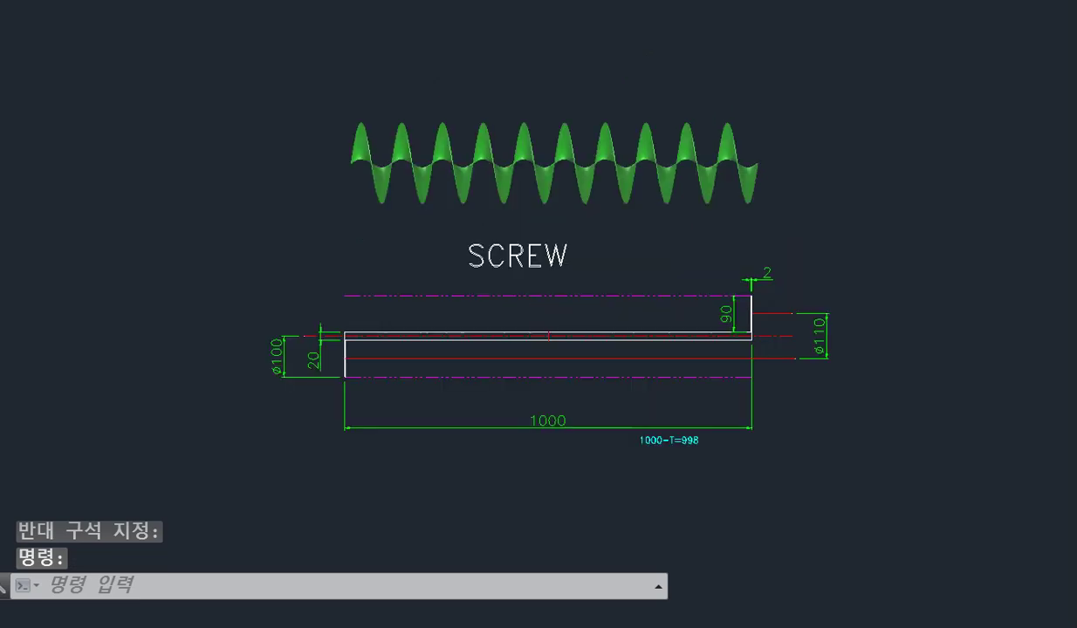
{"action": "mouse_move", "coordinate": [687, 279]}
{"action": "middle_mouse_down"}
{"action": "mouse_move", "coordinate": [613, 286]}
{"action": "mouse_move", "coordinate": [507, 250]}
{"action": "middle_mouse_up"}
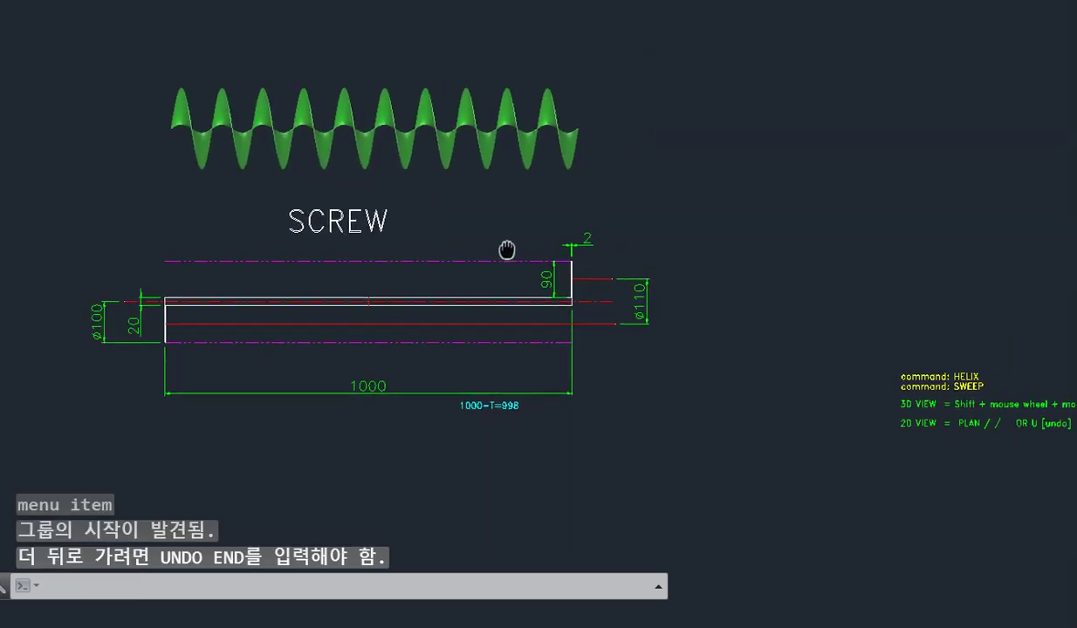
{"action": "key", "text": "Escape"}
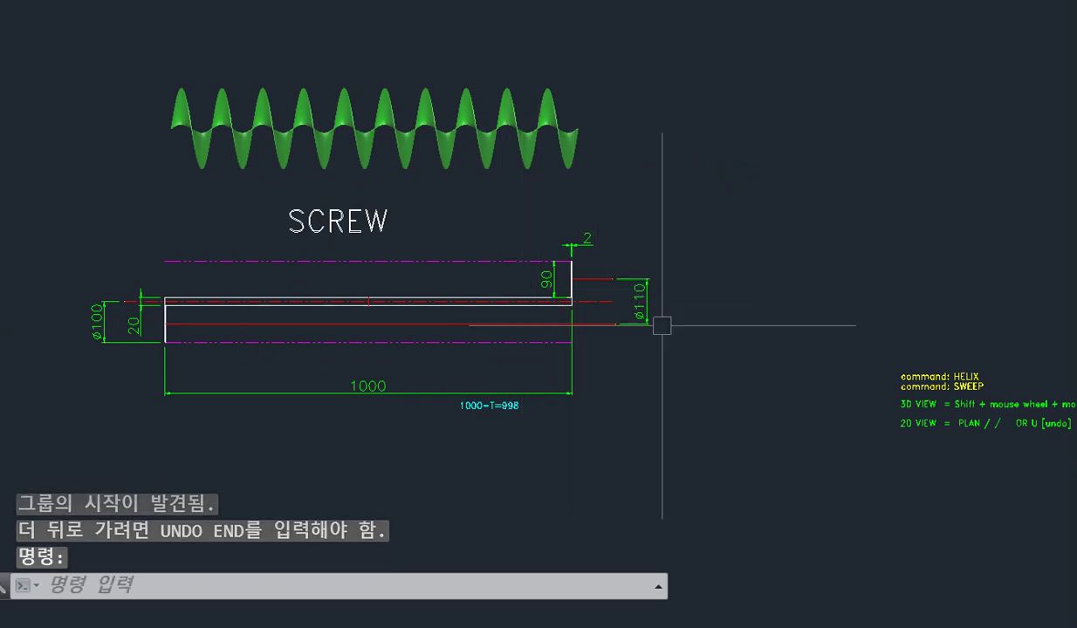
{"action": "scroll", "coordinate": [663, 325], "scroll_direction": "up", "scroll_amount": 3}
{"action": "scroll", "coordinate": [681, 313], "scroll_direction": "down", "scroll_amount": 2}
{"action": "type", "text": "L"}
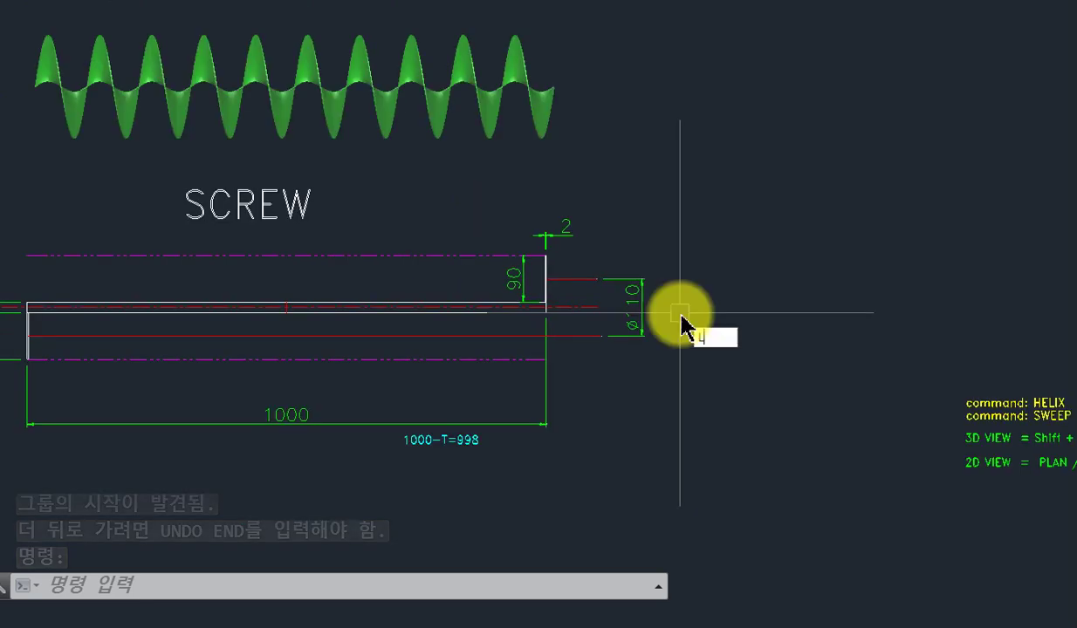
Draw a short horizontal line right of the screw drawing and centre the view on it
{"action": "key", "text": "Return"}
{"action": "left_click", "coordinate": [698, 274]}
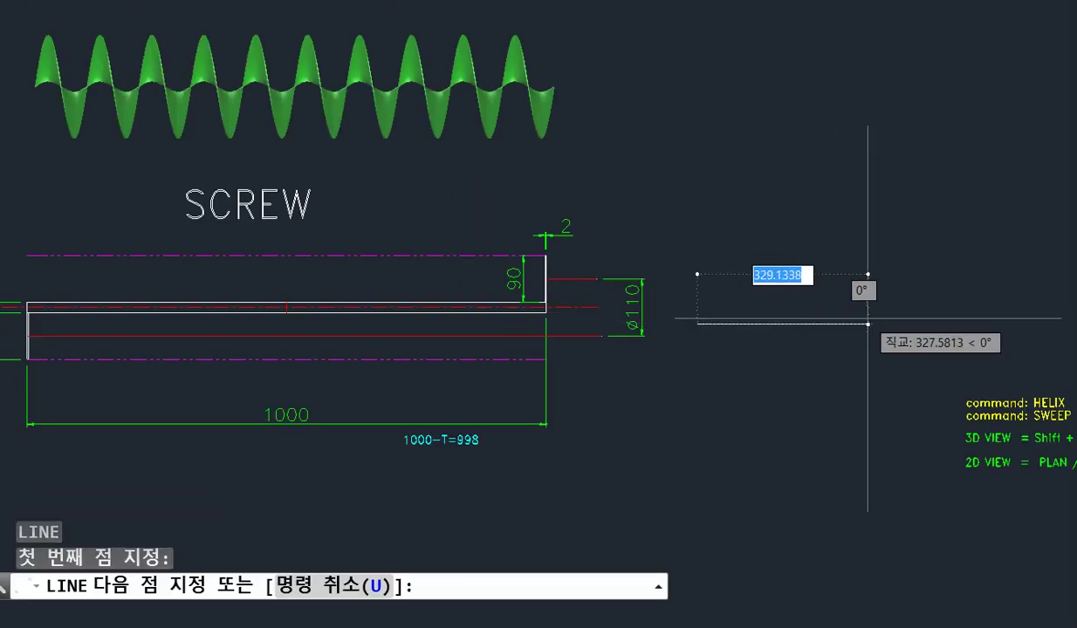
{"action": "left_click", "coordinate": [870, 320]}
{"action": "key", "text": "Return"}
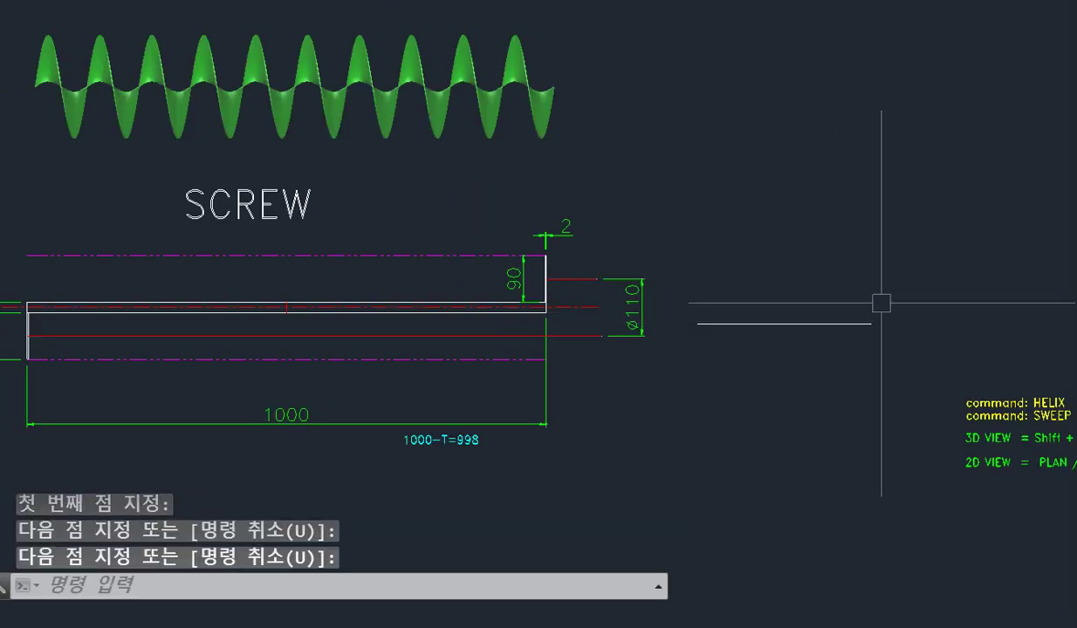
{"action": "key", "text": "Escape"}
{"action": "key", "text": "Escape"}
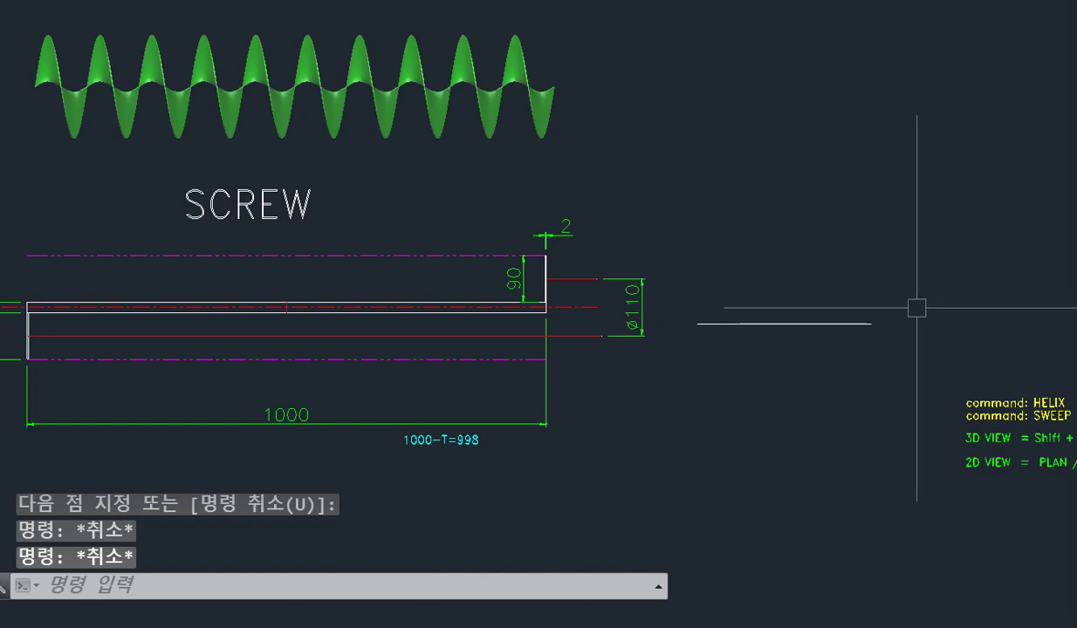
{"action": "middle_click_drag", "start_coordinate": [950, 350], "coordinate": [853, 315]}
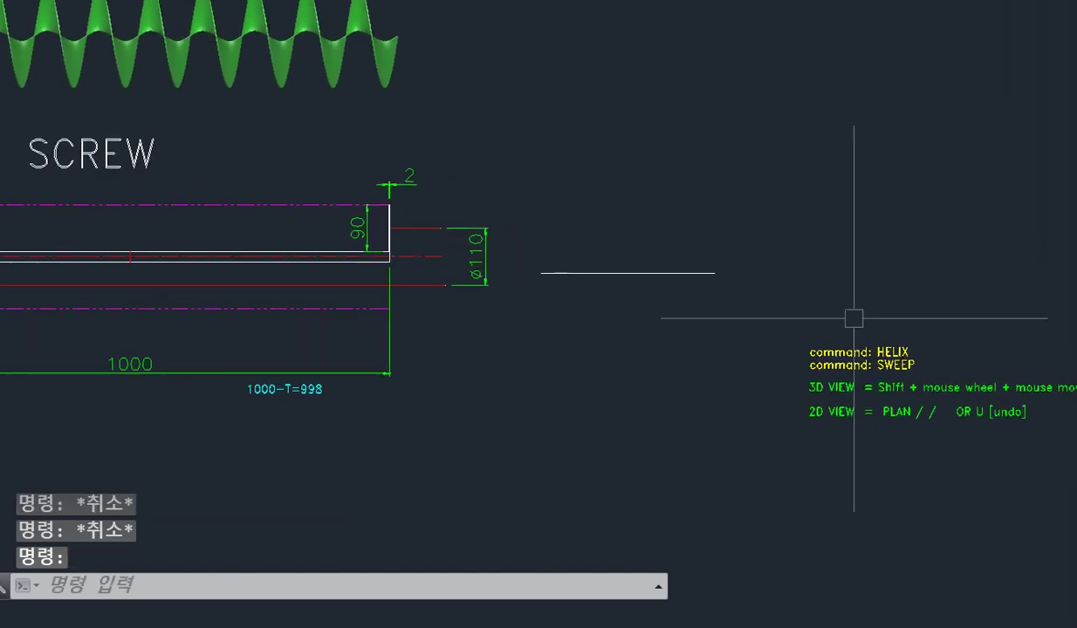
{"action": "scroll", "coordinate": [883, 331], "scroll_direction": "up", "scroll_amount": 5}
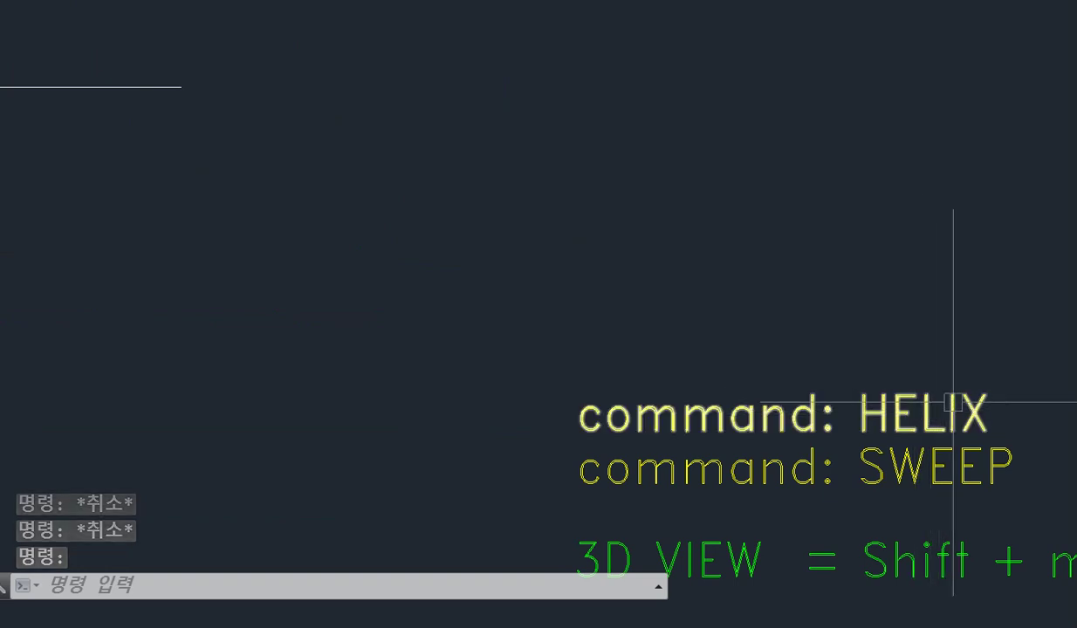
{"action": "scroll", "coordinate": [956, 403], "scroll_direction": "down", "scroll_amount": 5}
{"action": "scroll", "coordinate": [786, 320], "scroll_direction": "up", "scroll_amount": 3}
{"action": "middle_click_drag", "start_coordinate": [755, 319], "coordinate": [728, 324]}
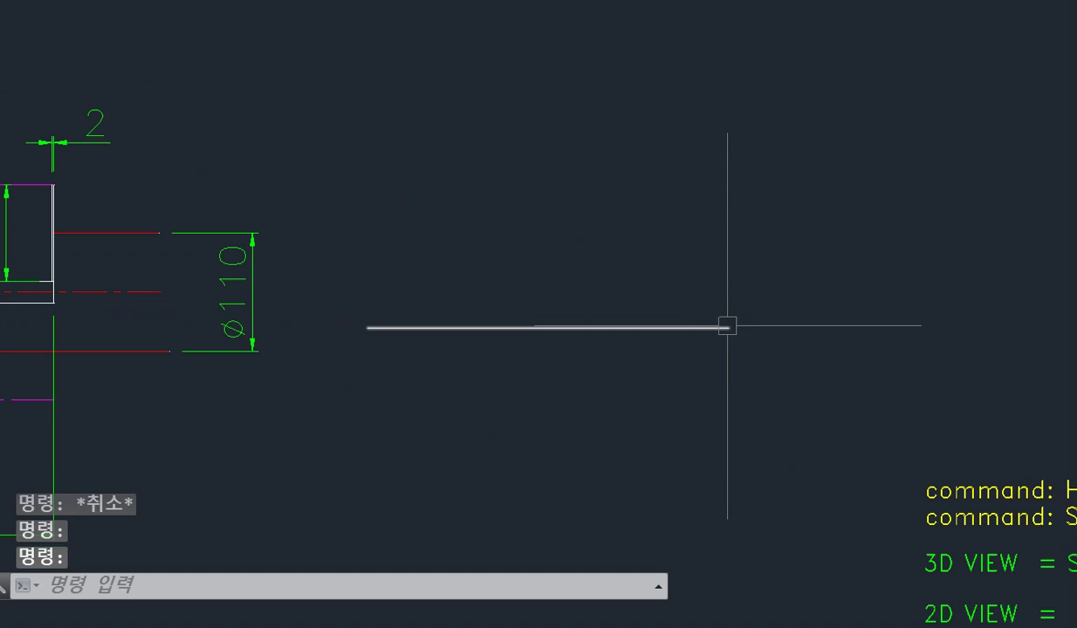
Start a HELIX at the new line's right end with base and top diameters of 110
{"action": "type", "text": "HELIX"}
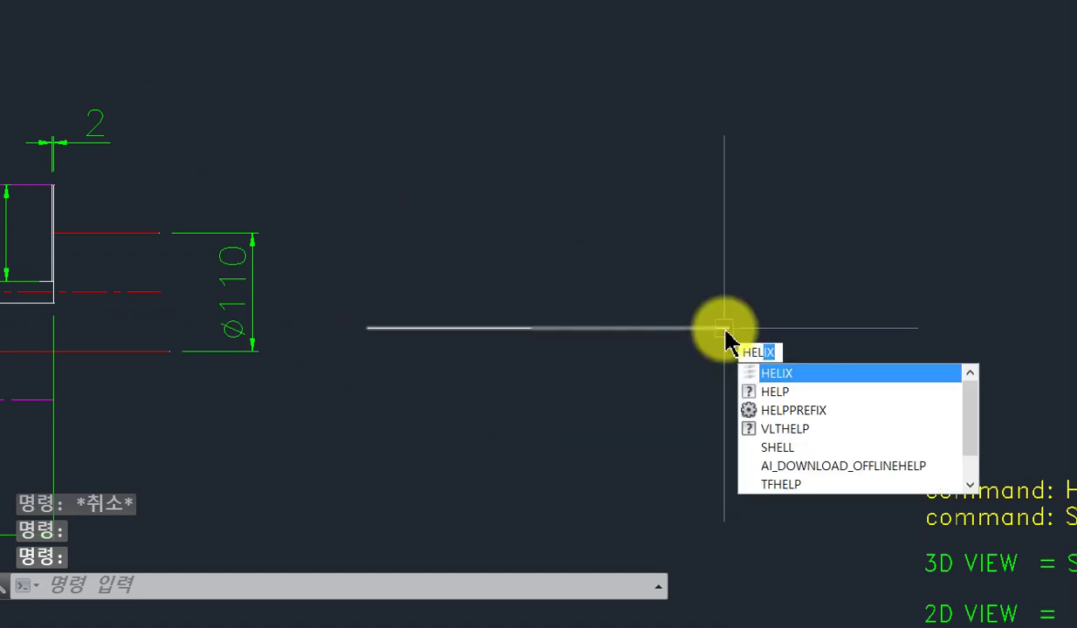
{"action": "key", "text": "Return"}
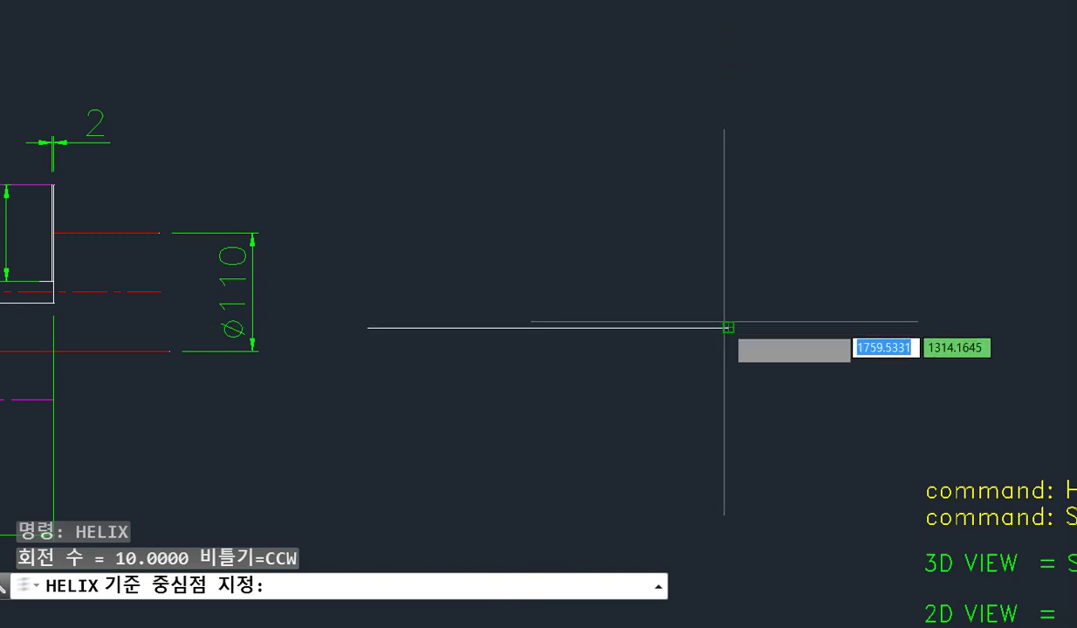
{"action": "left_click", "coordinate": [728, 327]}
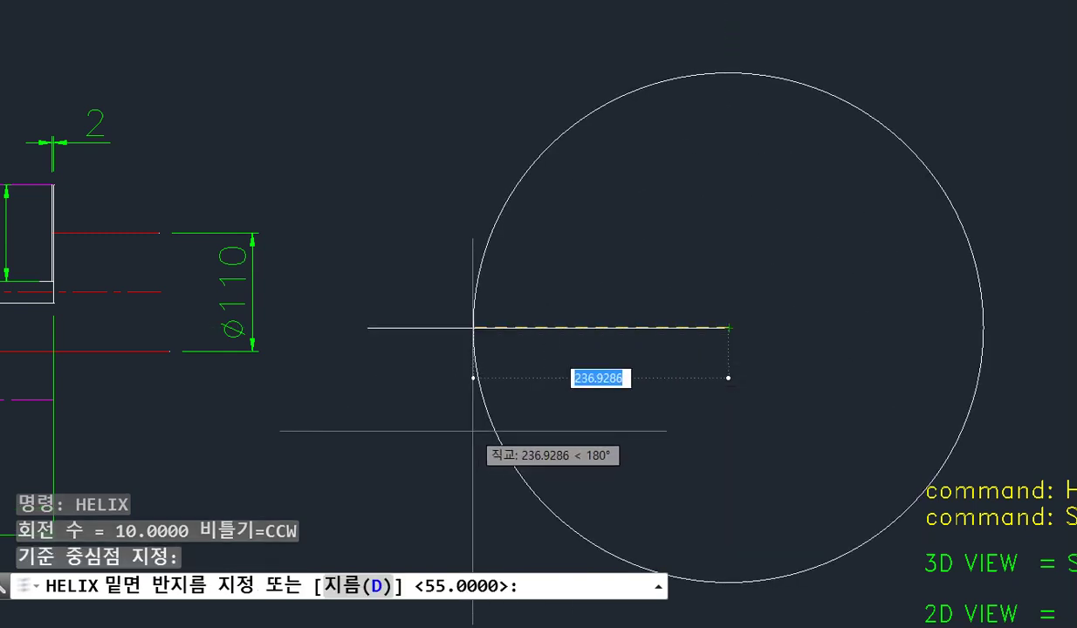
{"action": "type", "text": "D"}
{"action": "key", "text": "Return"}
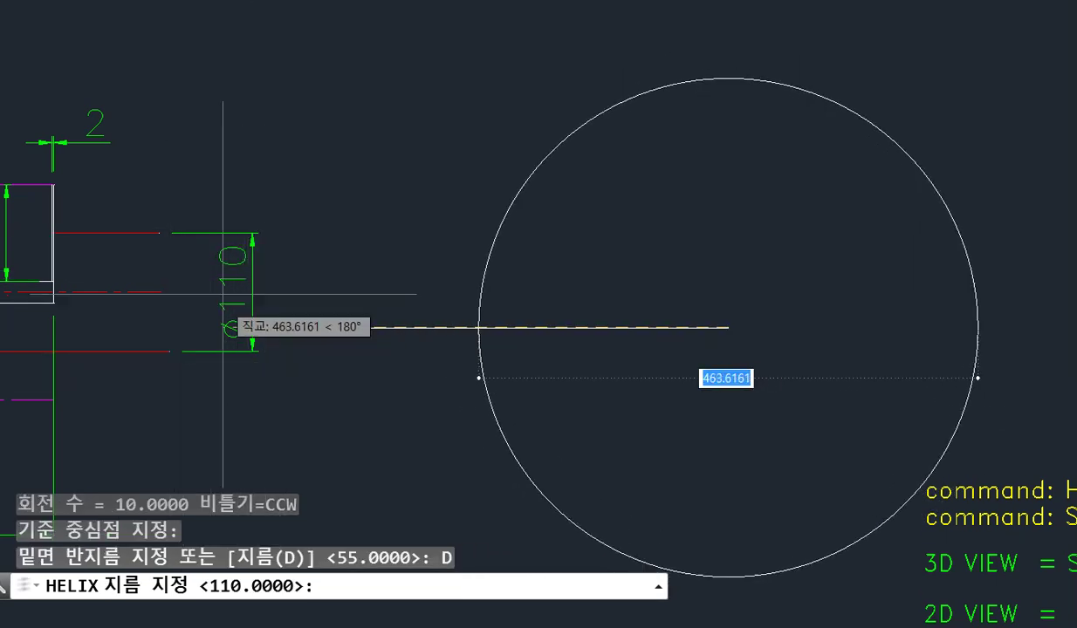
{"action": "type", "text": "110"}
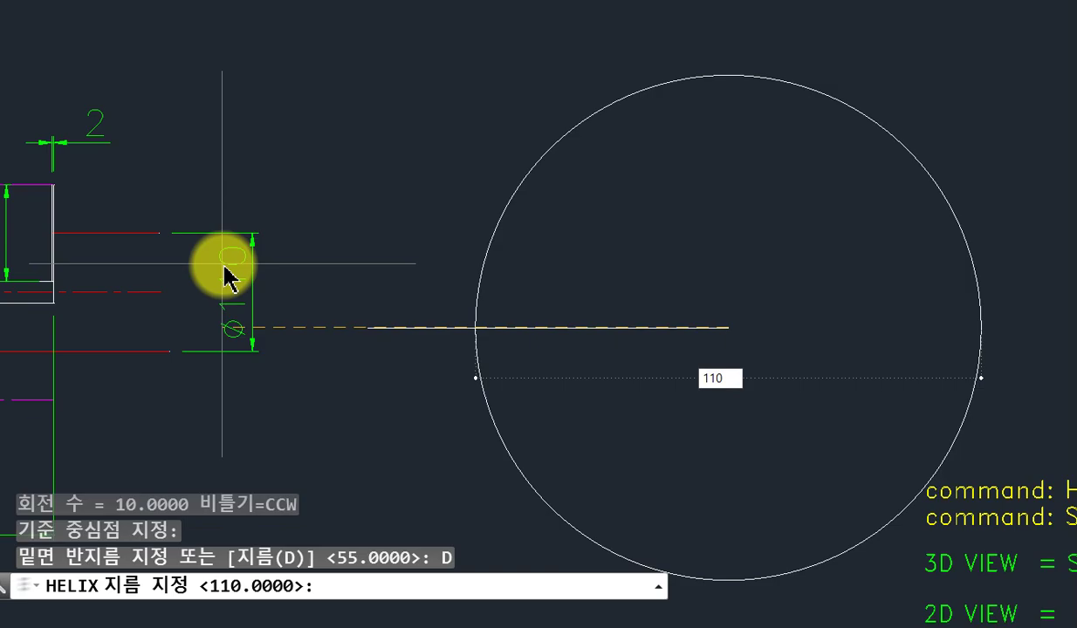
{"action": "key", "text": "Return"}
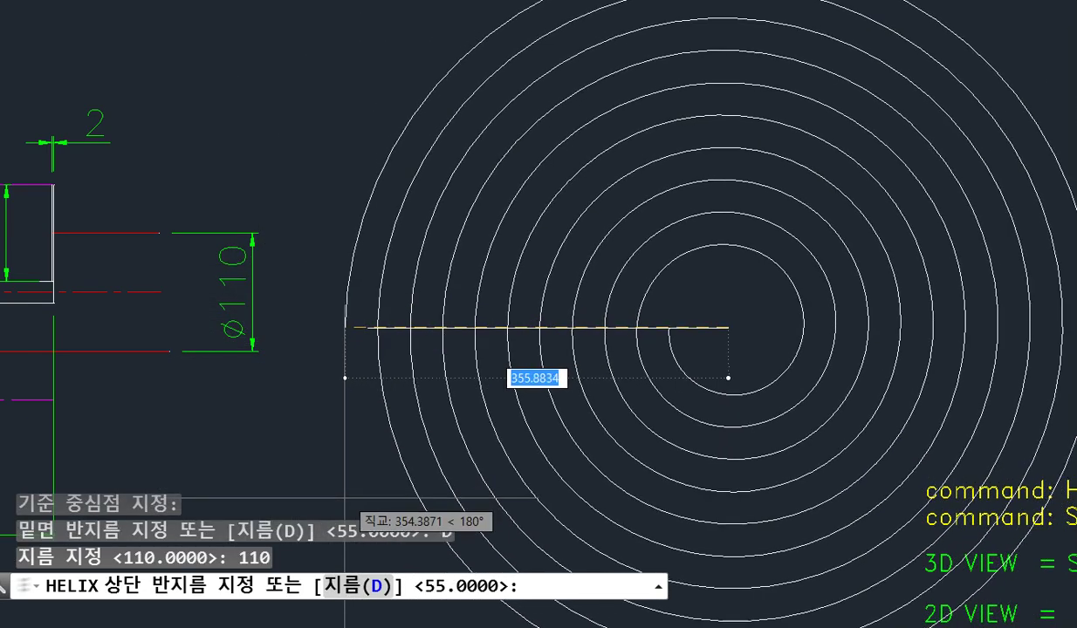
{"action": "type", "text": "D"}
{"action": "key", "text": "Return"}
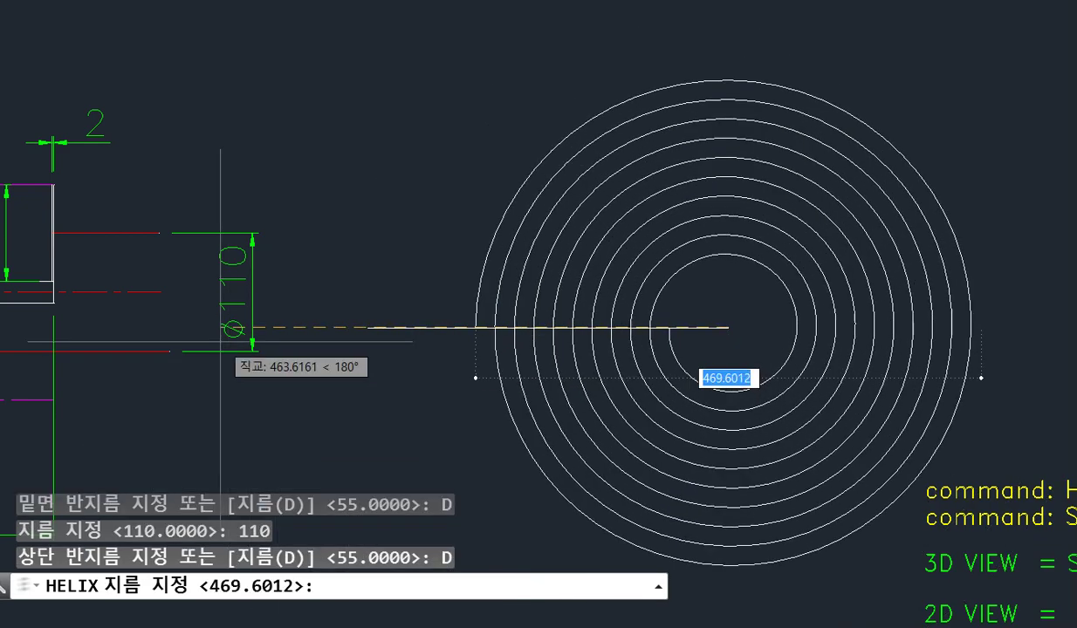
{"action": "type", "text": "110"}
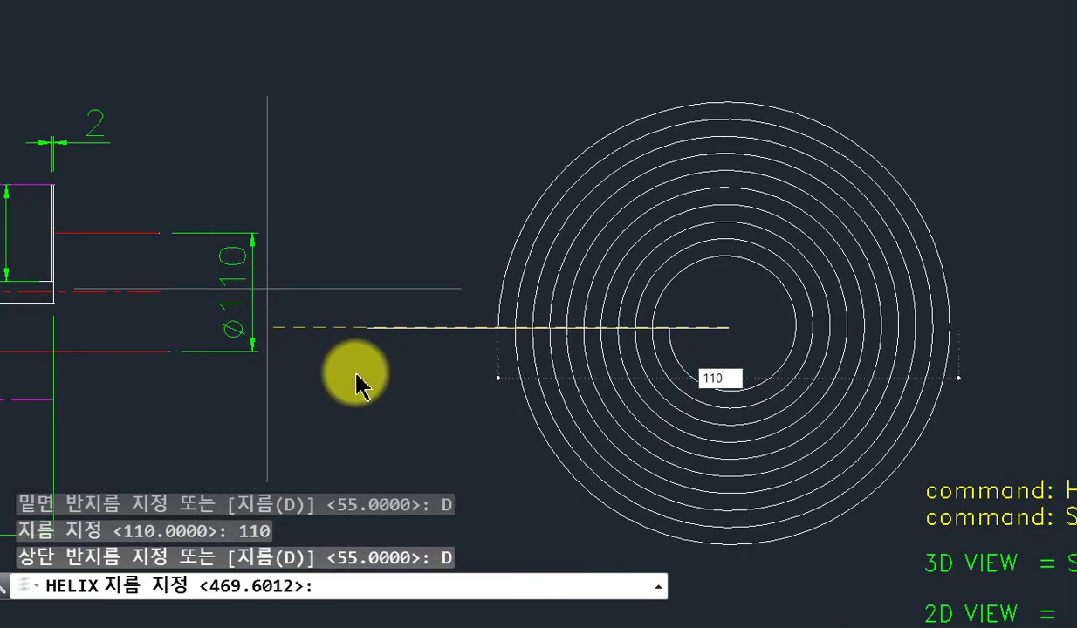
{"action": "key", "text": "Return"}
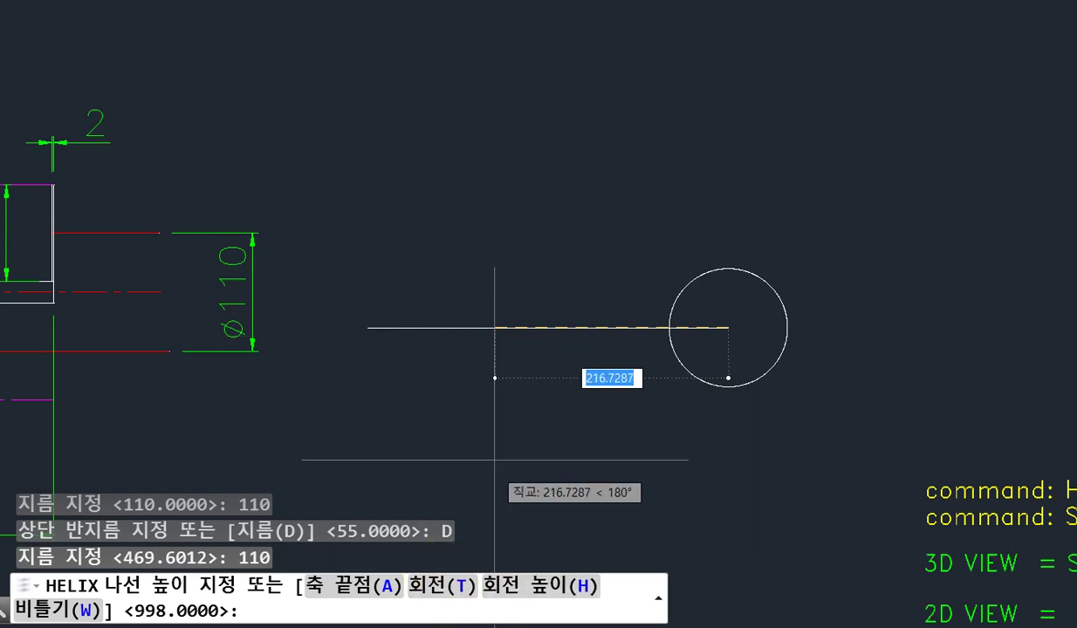
Give the helix 10 turns and a height of 998
{"action": "type", "text": "T"}
{"action": "key", "text": "Return"}
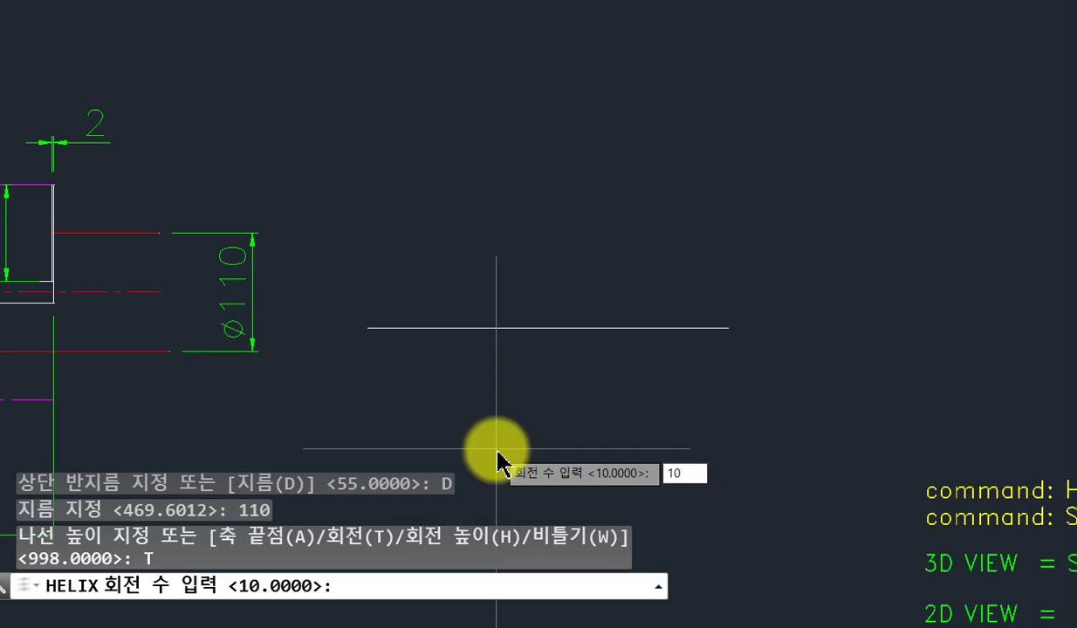
{"action": "key", "text": "Return"}
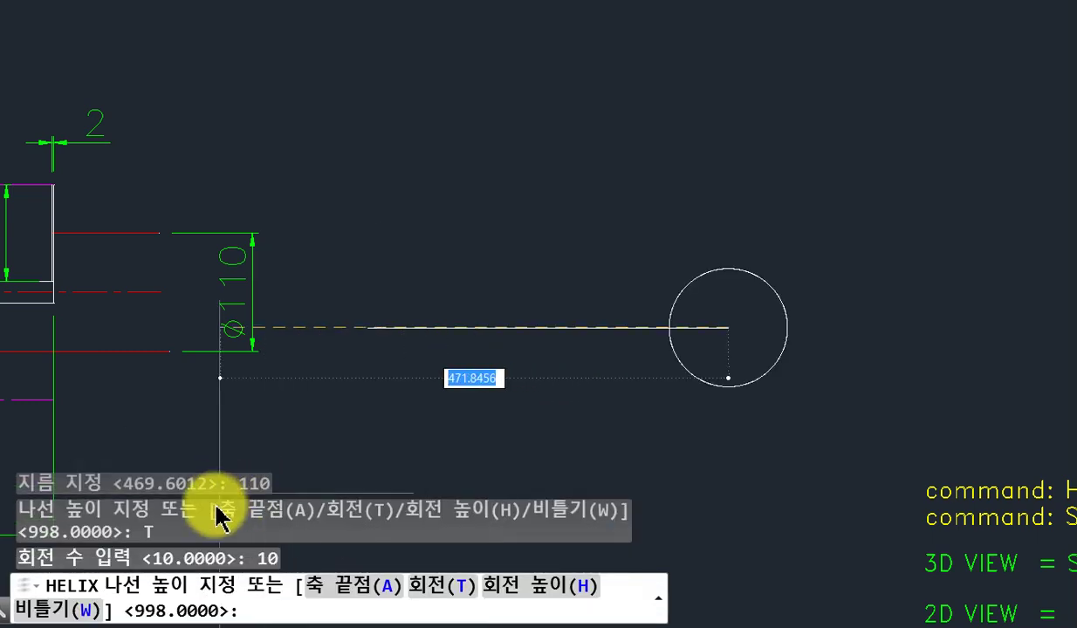
{"action": "scroll", "coordinate": [468, 378], "scroll_direction": "down", "scroll_amount": 3}
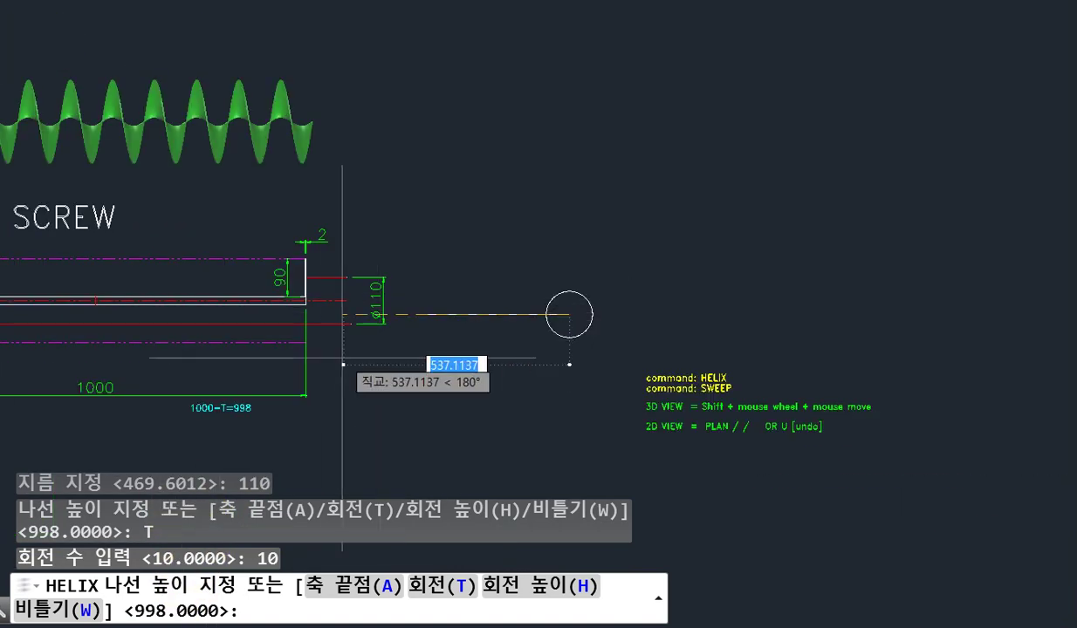
{"action": "scroll", "coordinate": [58, 298], "scroll_direction": "up", "scroll_amount": 3}
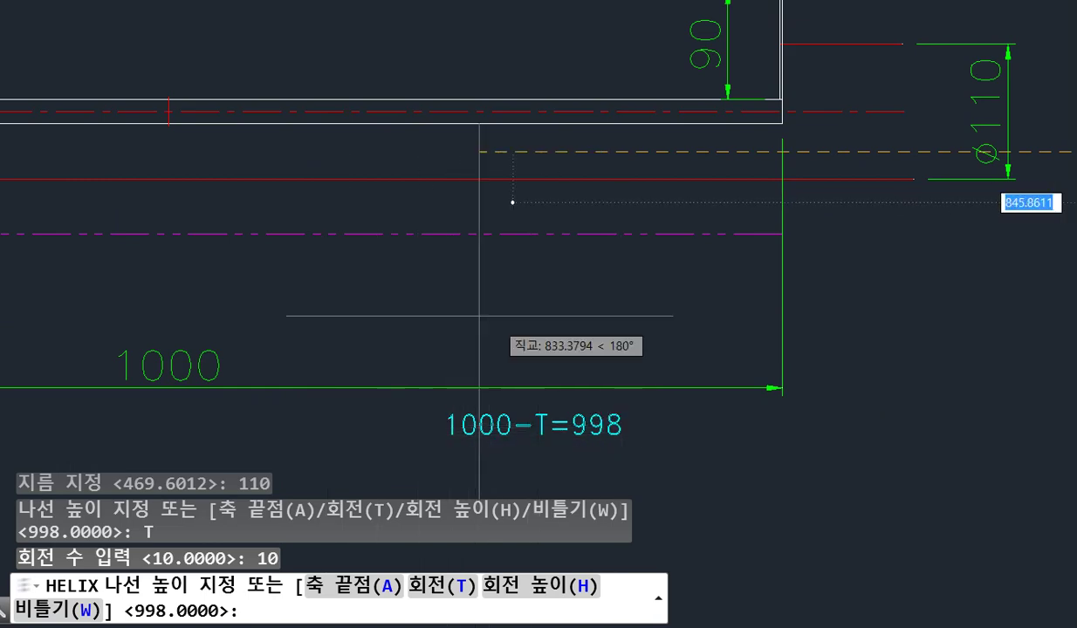
{"action": "scroll", "coordinate": [489, 332], "scroll_direction": "down", "scroll_amount": 5}
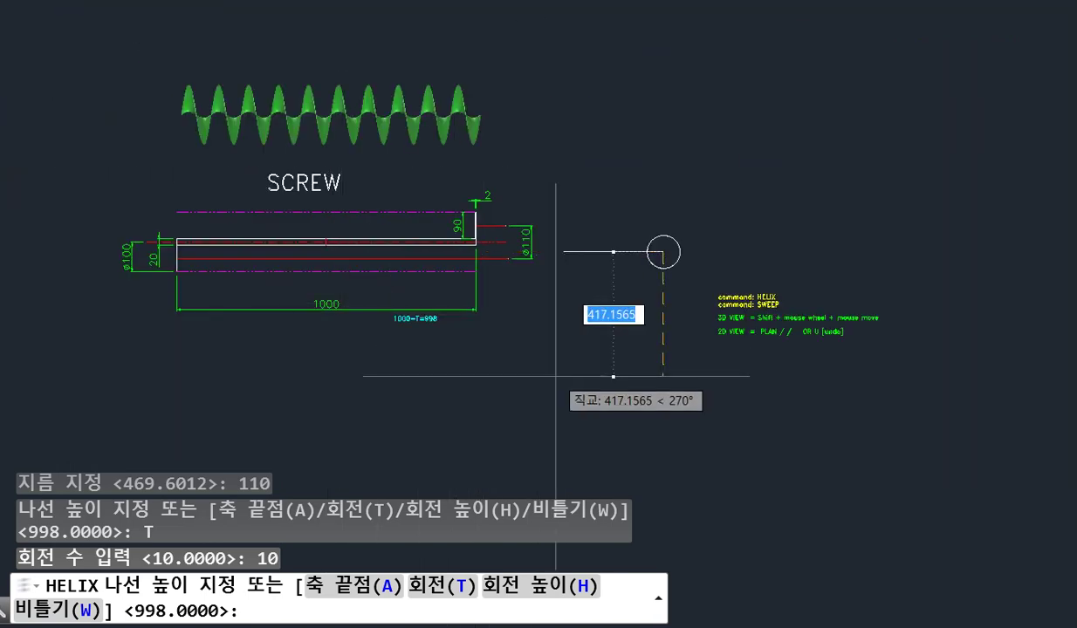
{"action": "type", "text": "998"}
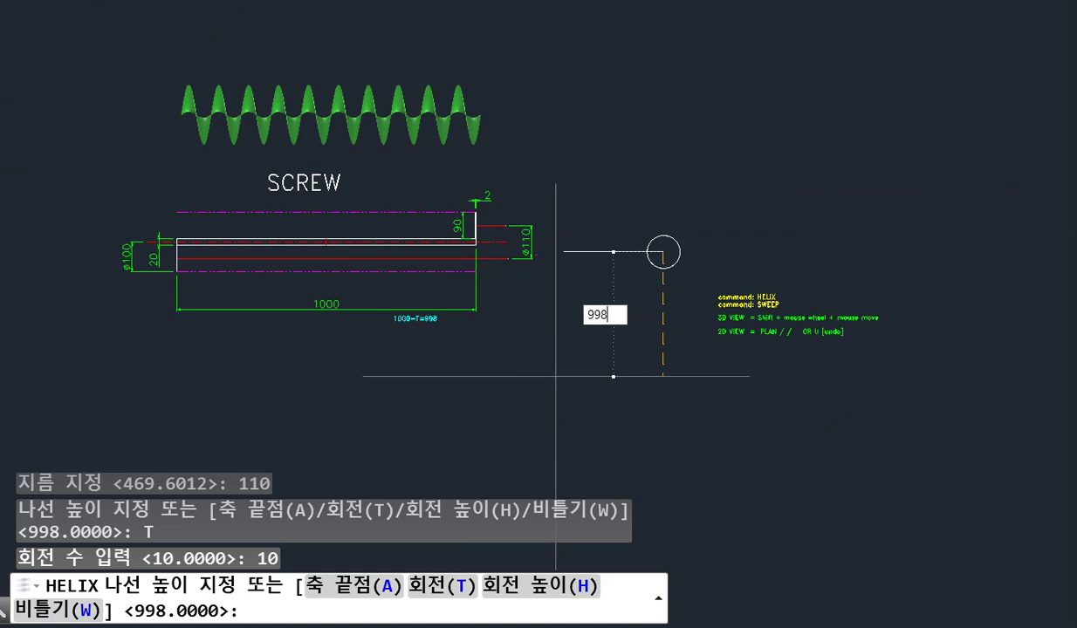
{"action": "key", "text": "Return"}
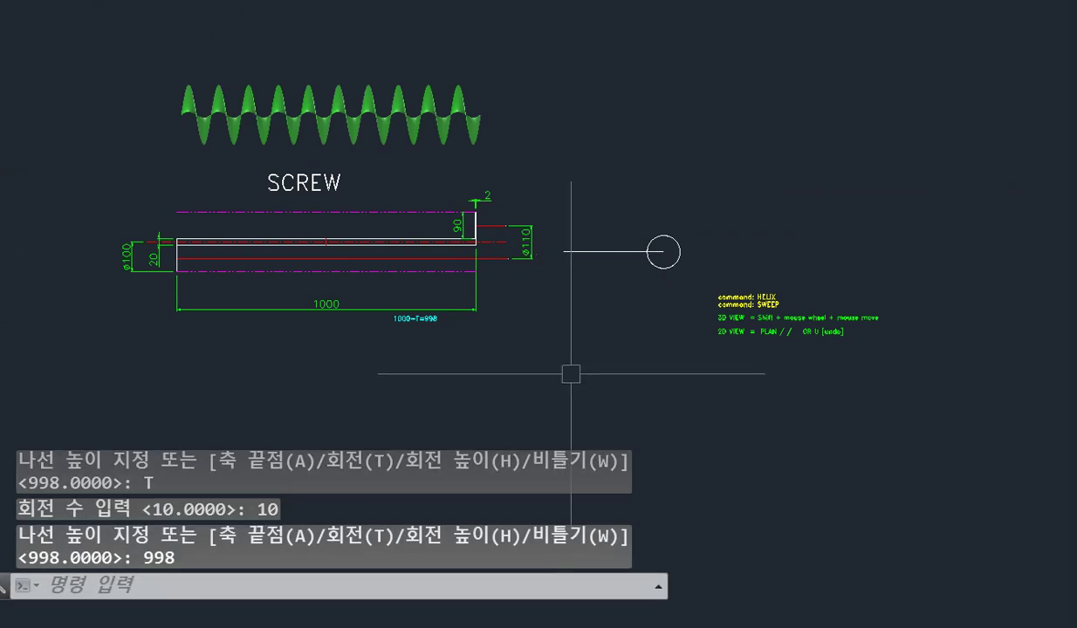
Zoom and orbit around the helix to inspect its 10 coils from the side
{"action": "scroll", "coordinate": [887, 326], "scroll_direction": "up", "scroll_amount": 7}
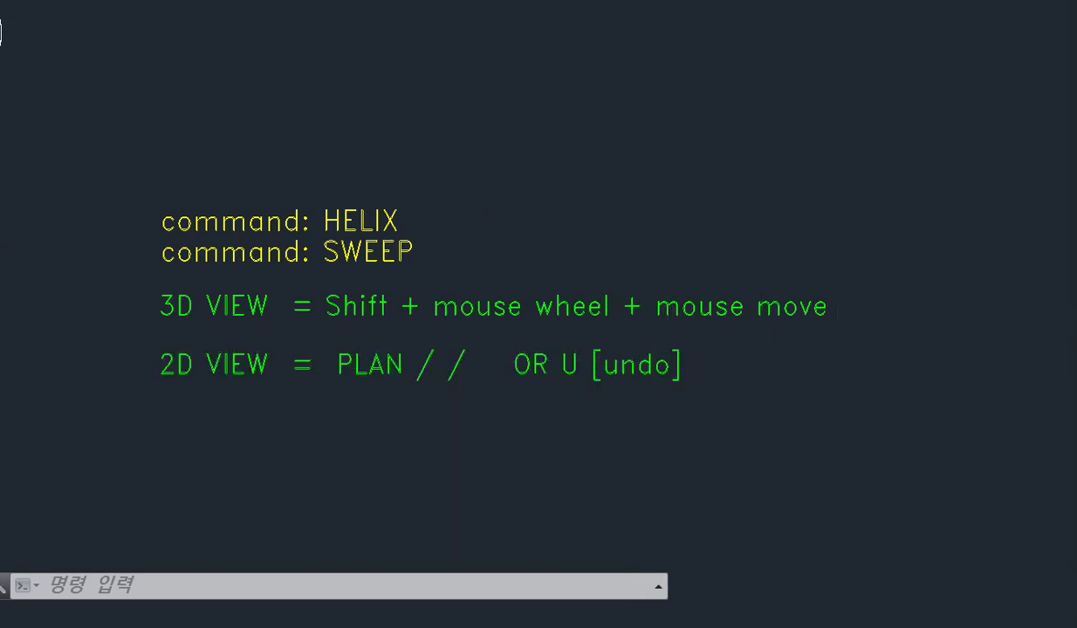
{"action": "scroll", "coordinate": [811, 354], "scroll_direction": "down", "scroll_amount": 8}
{"action": "scroll", "coordinate": [751, 309], "scroll_direction": "up", "scroll_amount": 7}
{"action": "scroll", "coordinate": [750, 309], "scroll_direction": "up", "scroll_amount": 2}
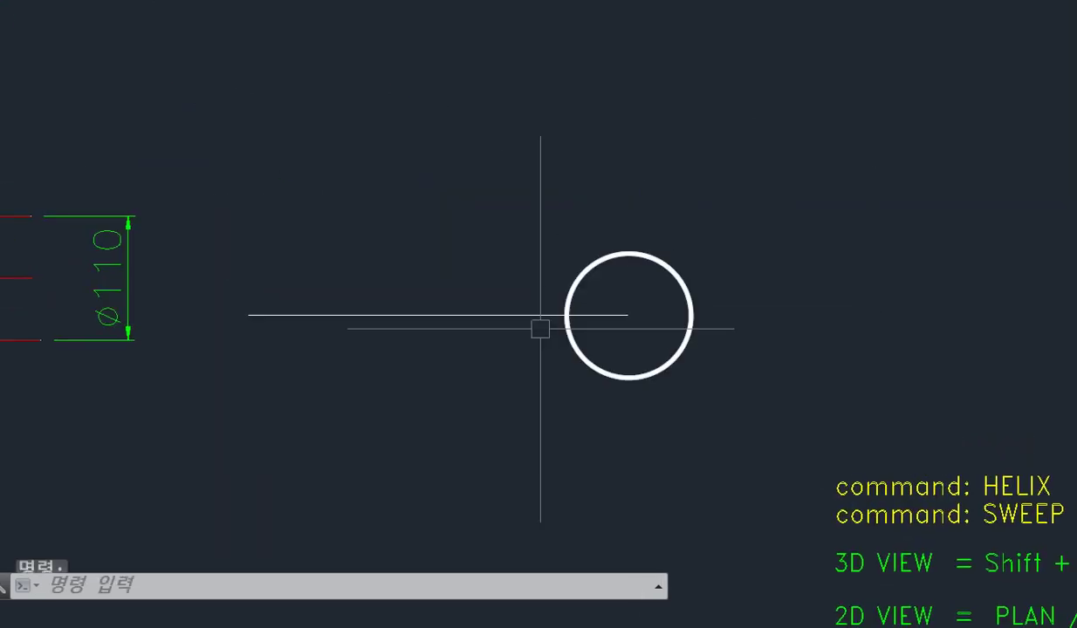
{"action": "mouse_move", "coordinate": [618, 312]}
{"action": "middle_mouse_down", "text": "shift"}
{"action": "mouse_move", "coordinate": [644, 297]}
{"action": "mouse_move", "coordinate": [644, 262]}
{"action": "middle_mouse_up", "text": "shift"}
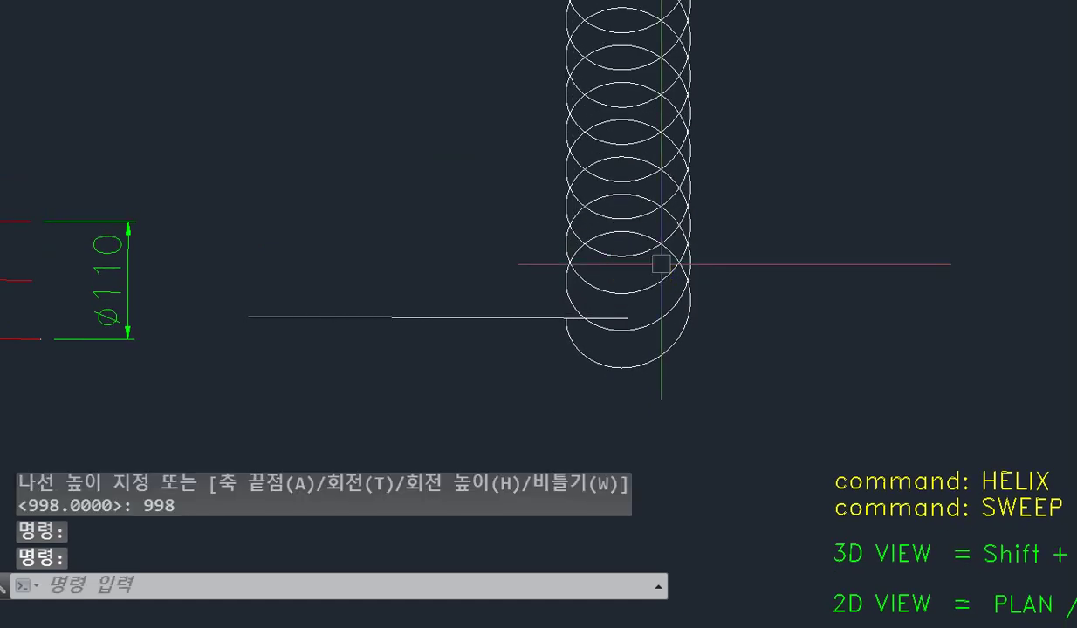
{"action": "scroll", "coordinate": [655, 262], "scroll_direction": "down", "scroll_amount": 2}
{"action": "scroll", "coordinate": [633, 316], "scroll_direction": "down", "scroll_amount": 1}
{"action": "mouse_move", "coordinate": [633, 322]}
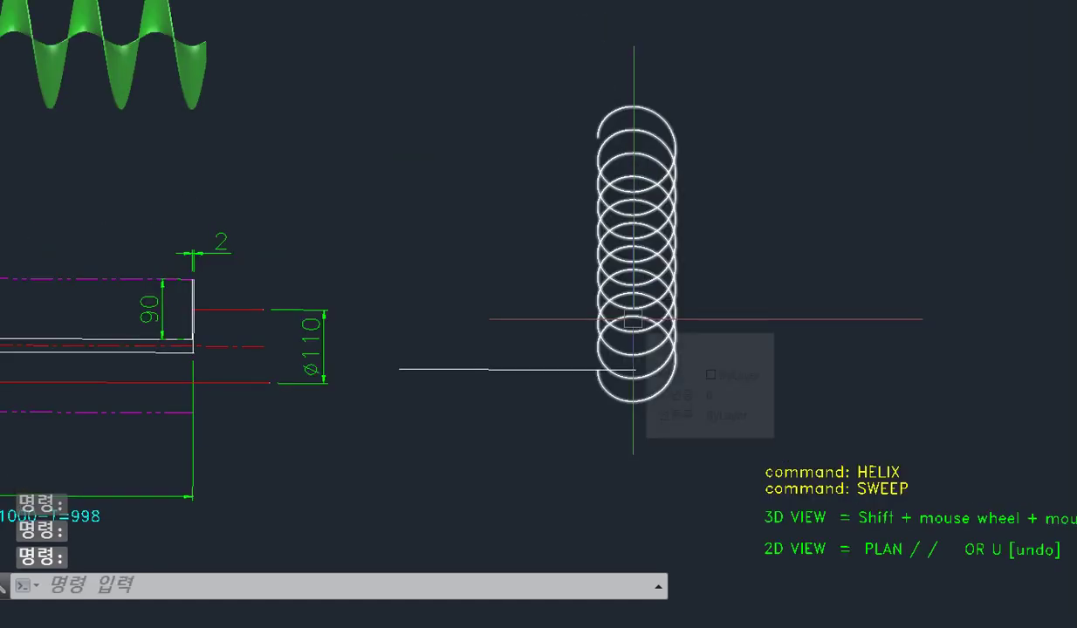
{"action": "scroll", "coordinate": [576, 384], "scroll_direction": "up", "scroll_amount": 2}
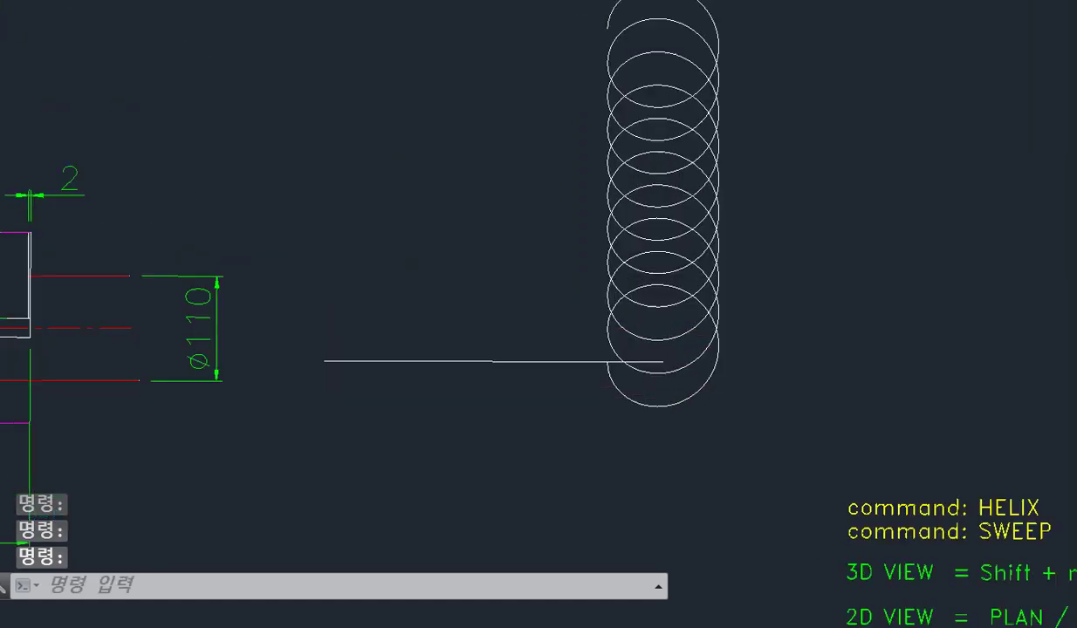
{"action": "scroll", "coordinate": [615, 371], "scroll_direction": "up", "scroll_amount": 4}
{"action": "scroll", "coordinate": [646, 351], "scroll_direction": "down", "scroll_amount": 3}
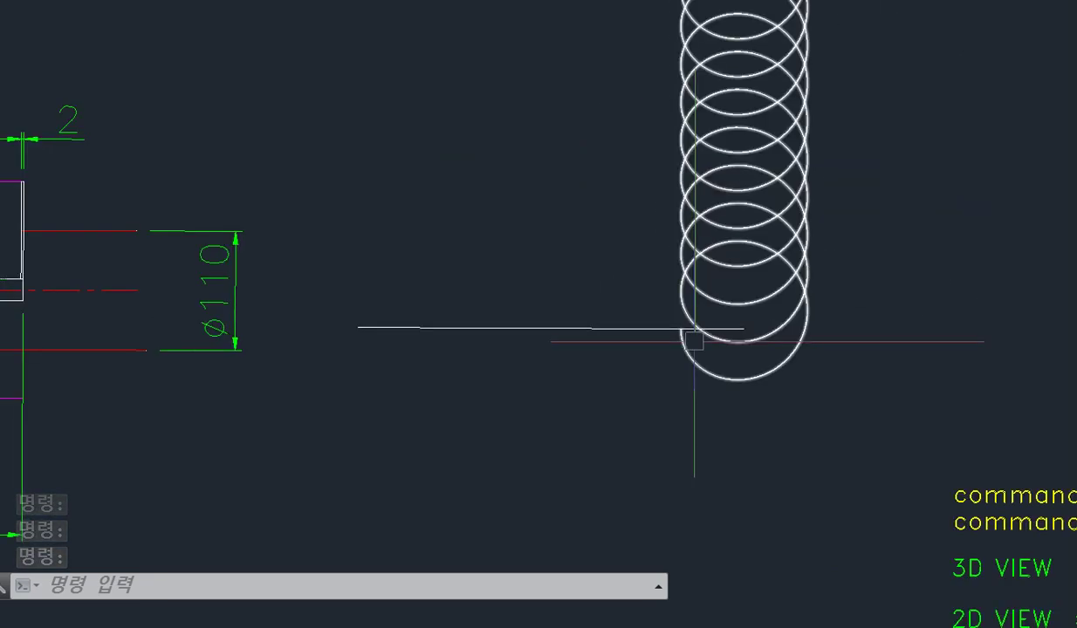
{"action": "scroll", "coordinate": [692, 337], "scroll_direction": "down", "scroll_amount": 1}
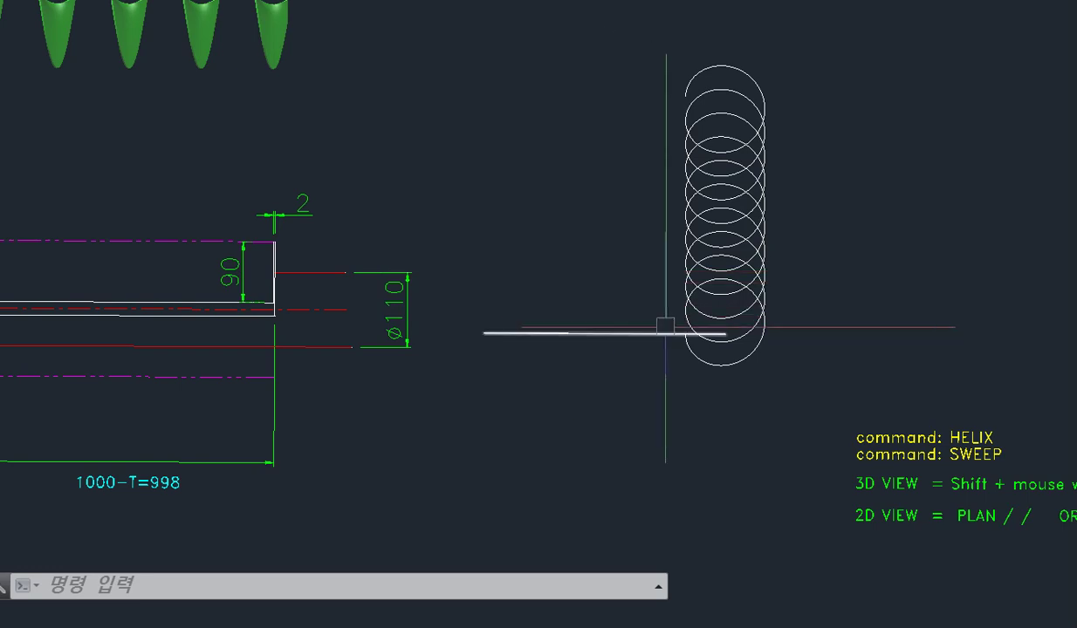
{"action": "scroll", "coordinate": [665, 325], "scroll_direction": "up", "scroll_amount": 5}
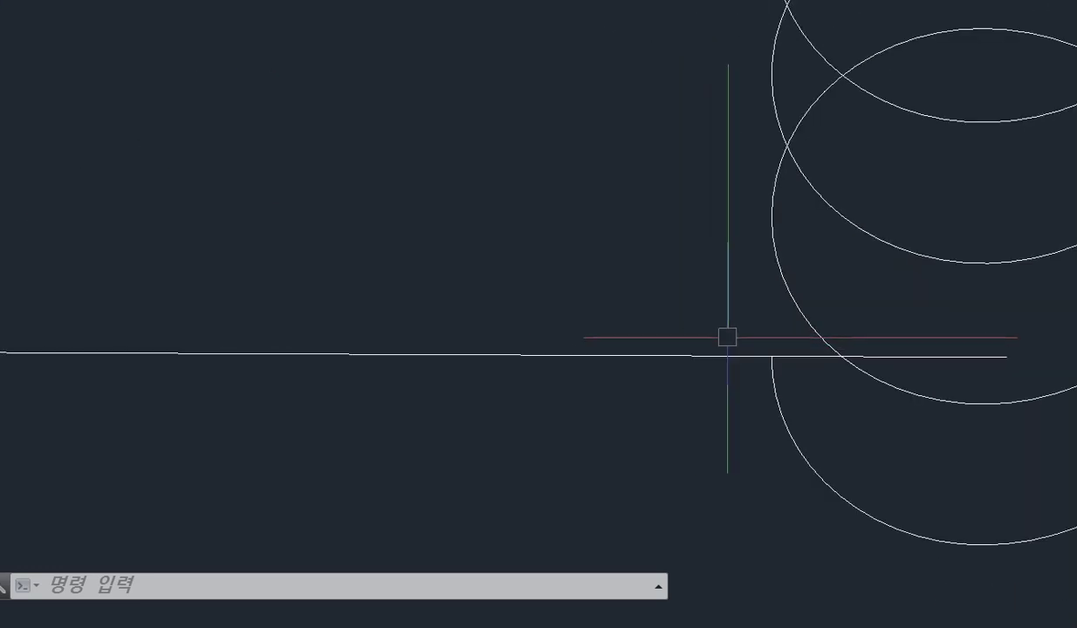
{"action": "scroll", "coordinate": [723, 336], "scroll_direction": "down", "scroll_amount": 8}
{"action": "scroll", "coordinate": [702, 339], "scroll_direction": "up", "scroll_amount": 2}
{"action": "type", "text": "V"}
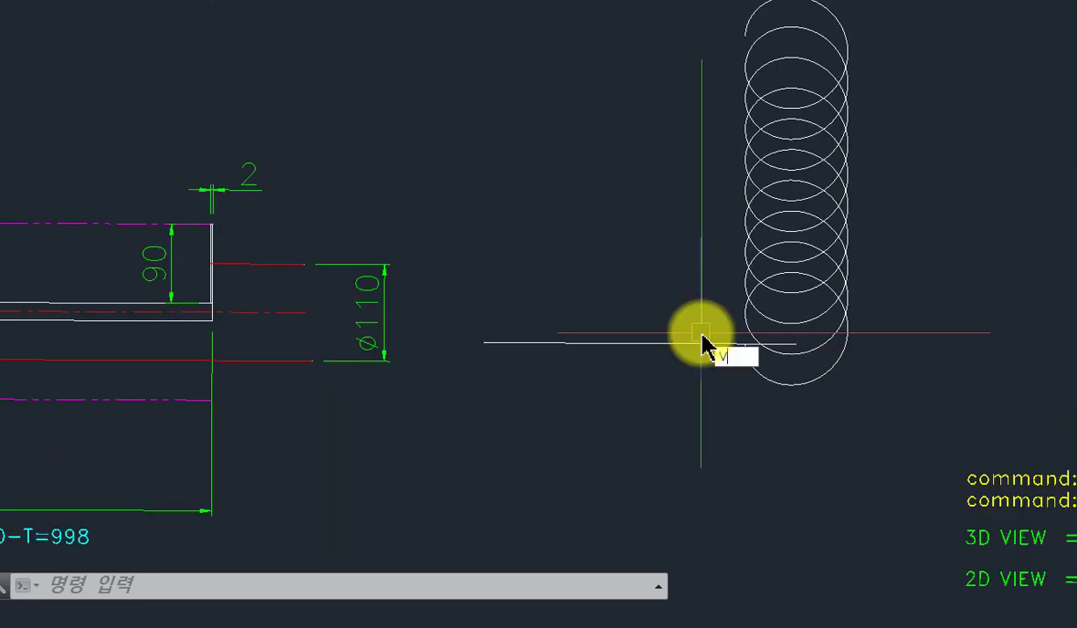
Return to plan view with V0 and zoom in on the 2, 90 and ø110 dimensions
{"action": "type", "text": "0"}
{"action": "key", "text": "Return"}
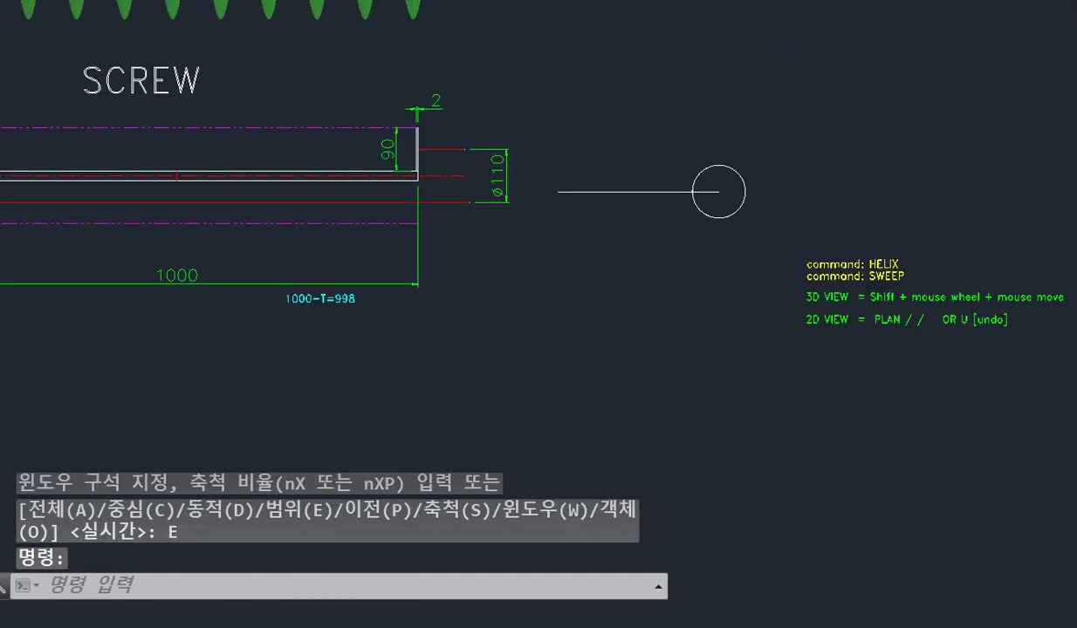
{"action": "scroll", "coordinate": [663, 198], "scroll_direction": "up", "scroll_amount": 5}
{"action": "middle_click_drag", "start_coordinate": [343, 164], "coordinate": [801, 359]}
{"action": "mouse_move", "coordinate": [225, 249]}
{"action": "middle_mouse_down"}
{"action": "mouse_move", "coordinate": [280, 294]}
{"action": "mouse_move", "coordinate": [565, 295]}
{"action": "middle_mouse_up"}
{"action": "scroll", "coordinate": [363, 338], "scroll_direction": "up", "scroll_amount": 2}
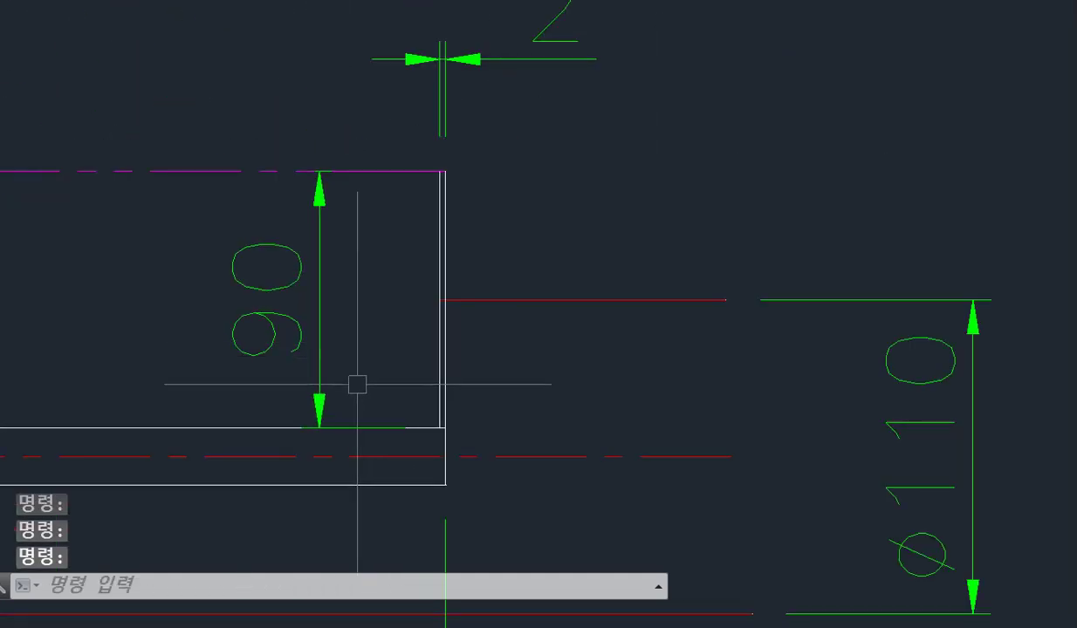
{"action": "middle_click_drag", "start_coordinate": [367, 309], "coordinate": [368, 385]}
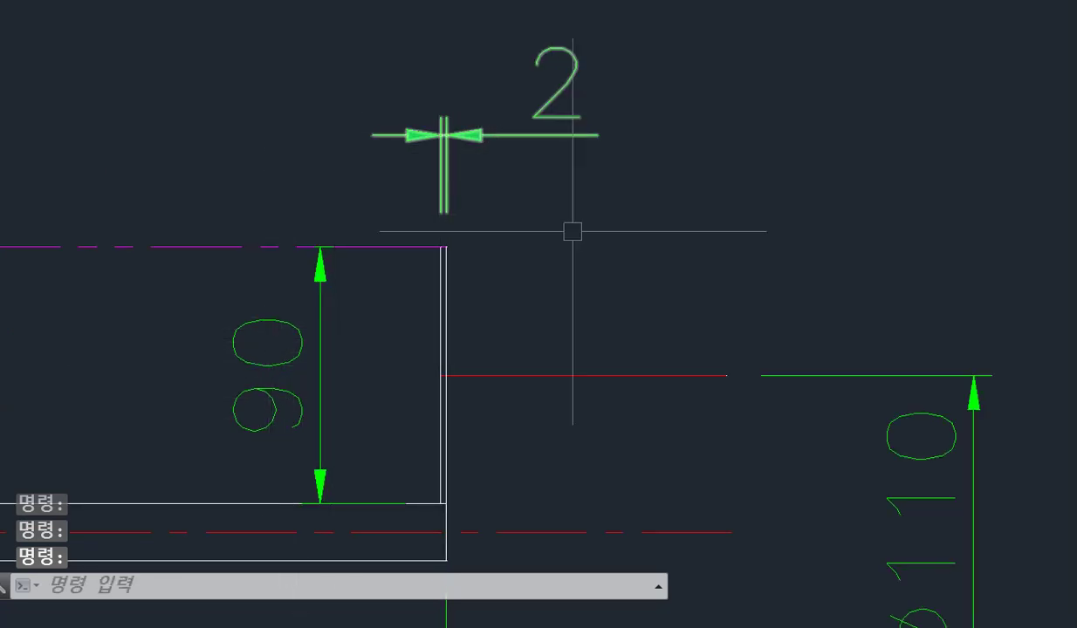
Draw a 90 by 2 rectangle beside the shaft profile
{"action": "type", "text": "REC"}
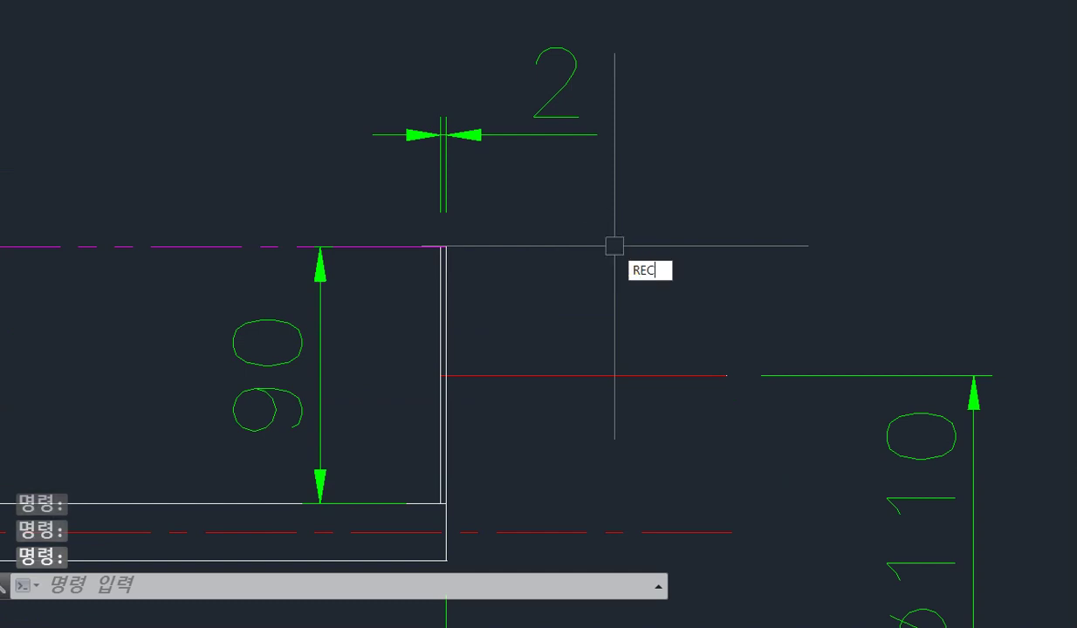
{"action": "key", "text": "Return"}
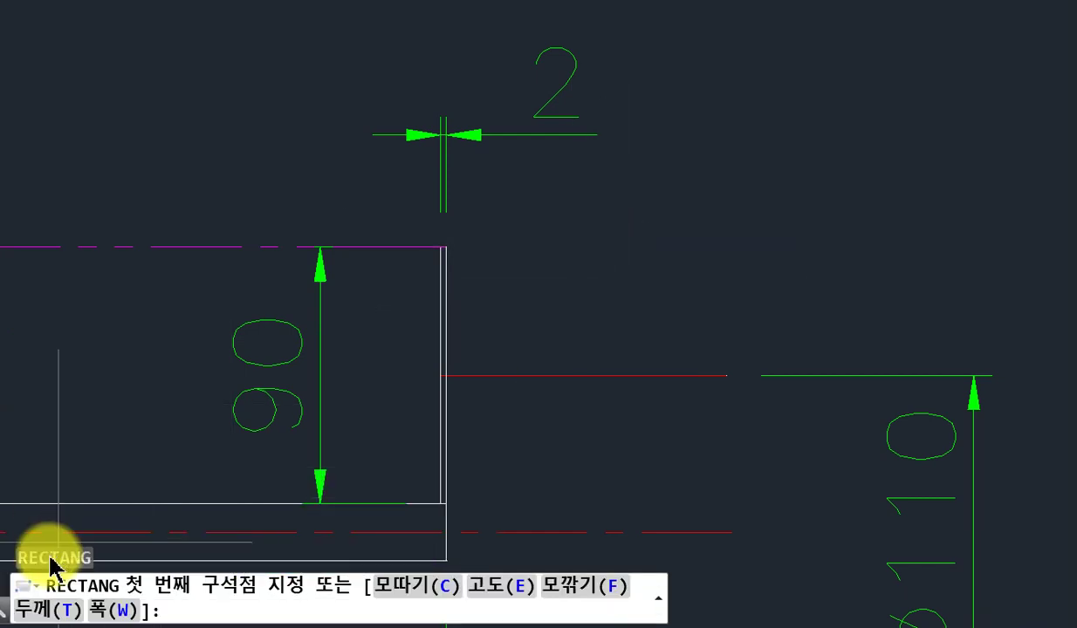
{"action": "left_click", "coordinate": [547, 304]}
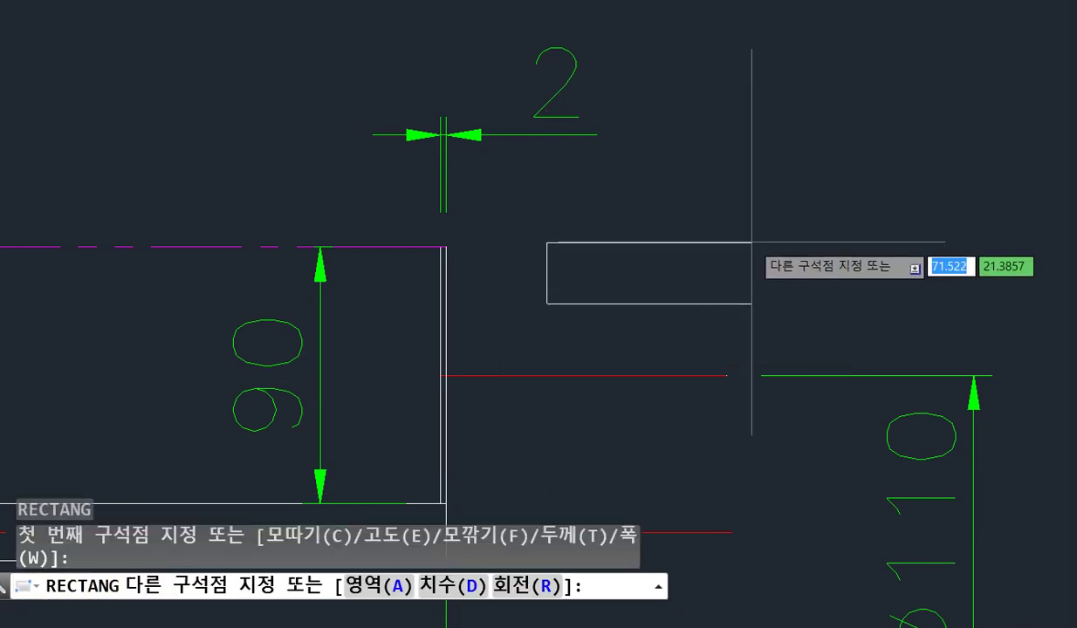
{"action": "key", "text": "F8"}
{"action": "type", "text": "90"}
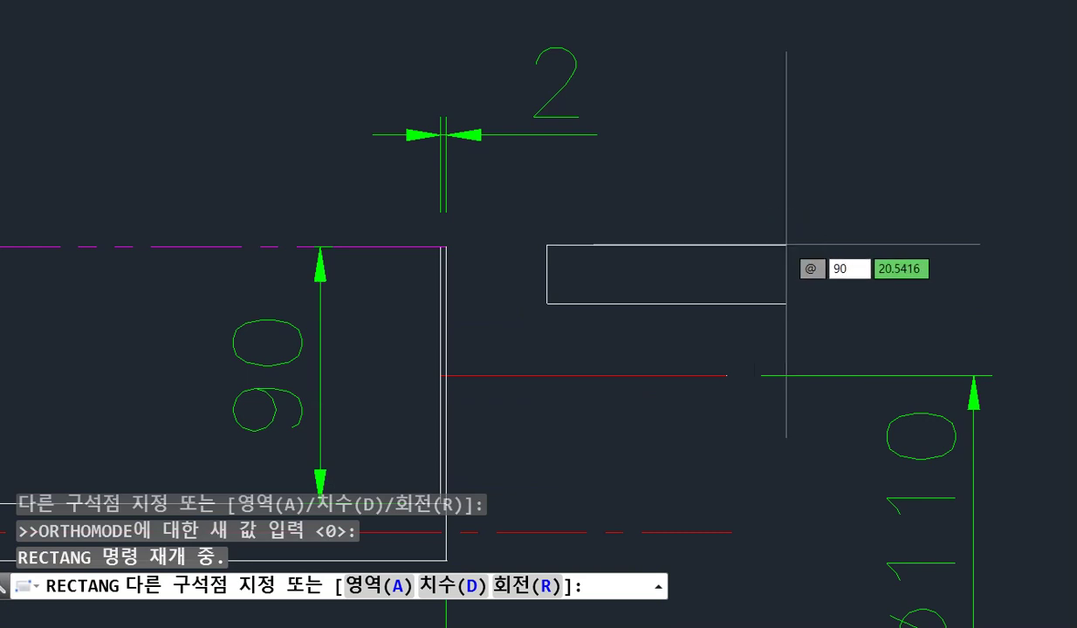
{"action": "type", "text": "2"}
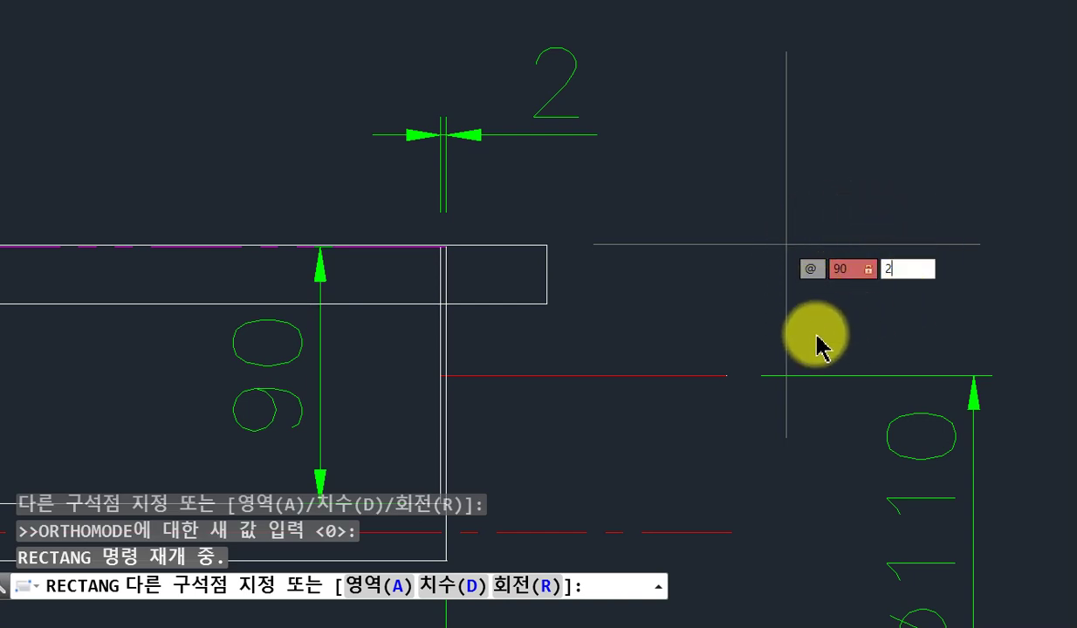
{"action": "key", "text": "Return"}
{"action": "scroll", "coordinate": [709, 304], "scroll_direction": "up", "scroll_amount": 5}
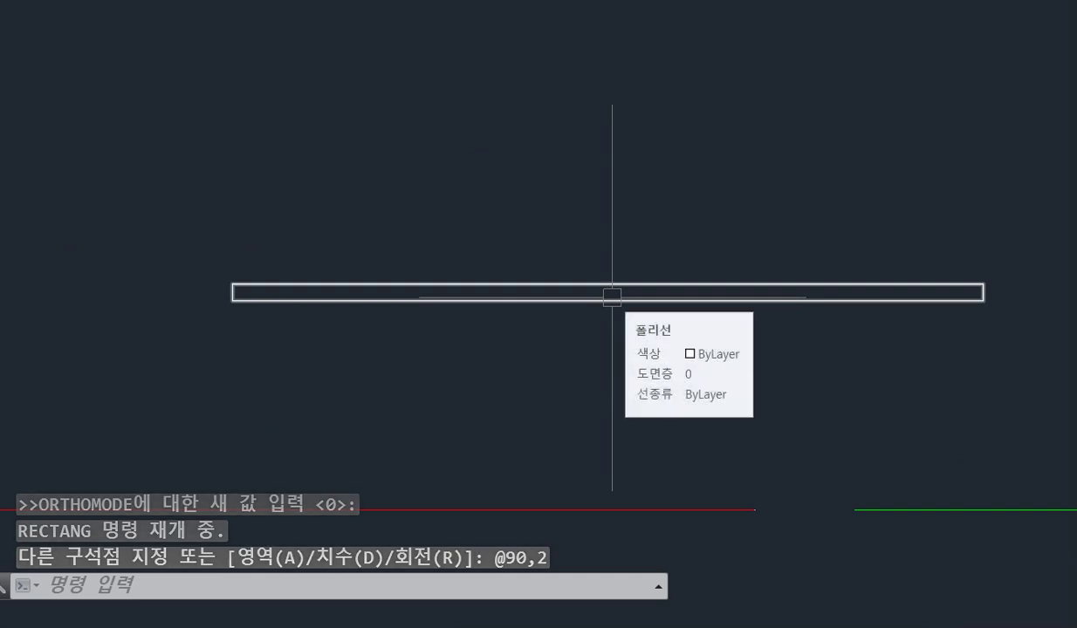
Draw a diagonal line from the rectangle's bottom-left corner to its top-right corner
{"action": "type", "text": "l"}
{"action": "key", "text": "Return"}
{"action": "left_click", "coordinate": [232, 301]}
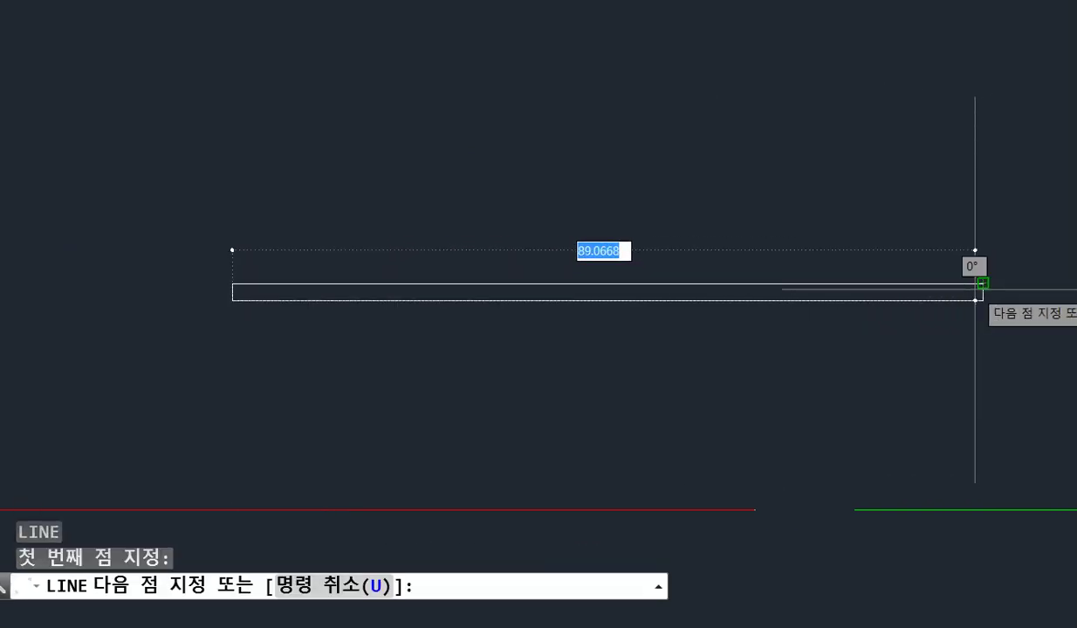
{"action": "left_click", "coordinate": [982, 284]}
{"action": "key", "text": "Return"}
{"action": "key", "text": "Escape"}
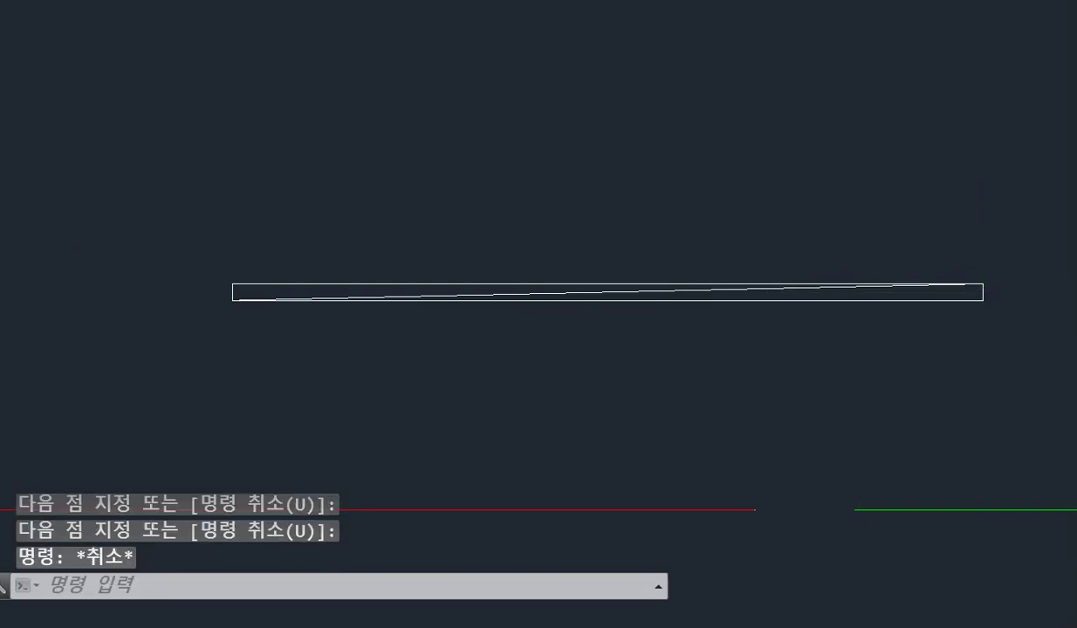
{"action": "key", "text": "Escape"}
Start moving the 90 by 2 rectangle, using its diagonal's midpoint as the base point
{"action": "type", "text": "m"}
{"action": "key", "text": "Return"}
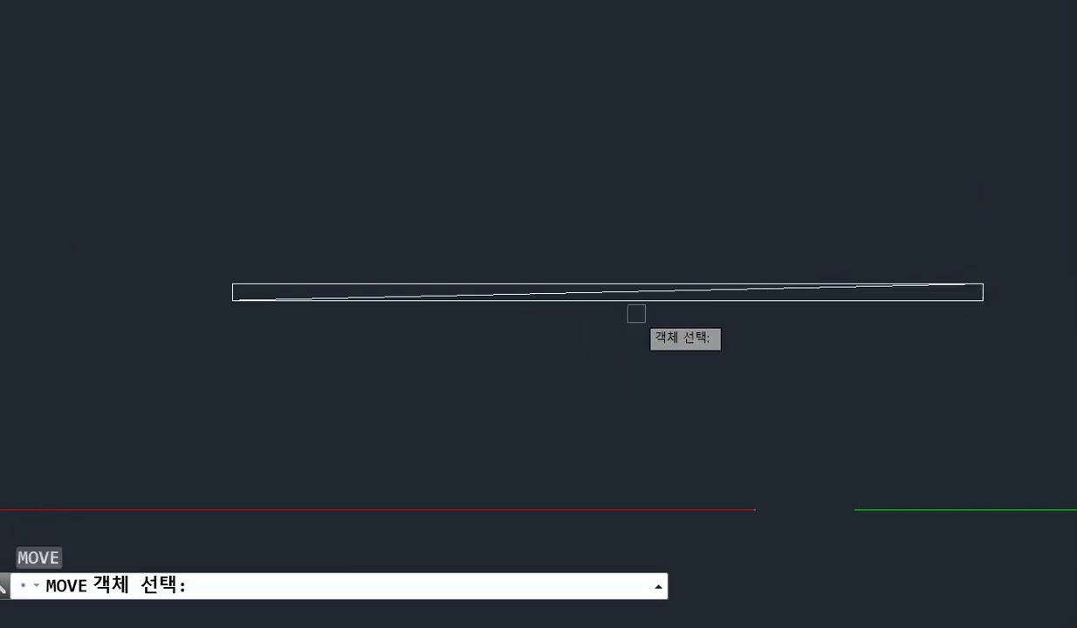
{"action": "scroll", "coordinate": [635, 312], "scroll_direction": "up", "scroll_amount": 5}
{"action": "left_click", "coordinate": [593, 280]}
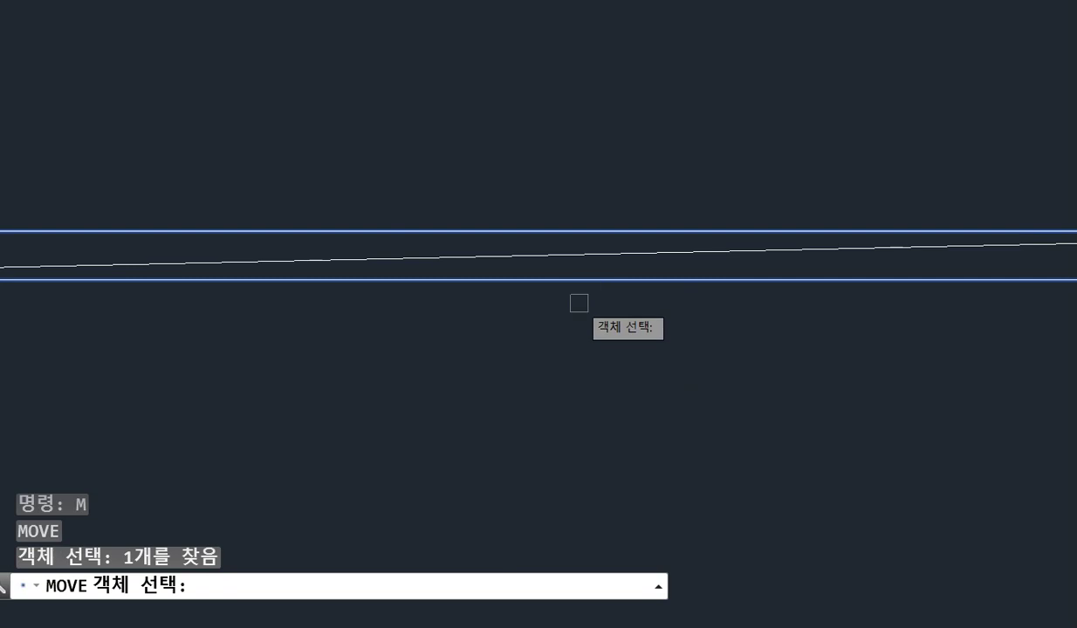
{"action": "key", "text": "Return"}
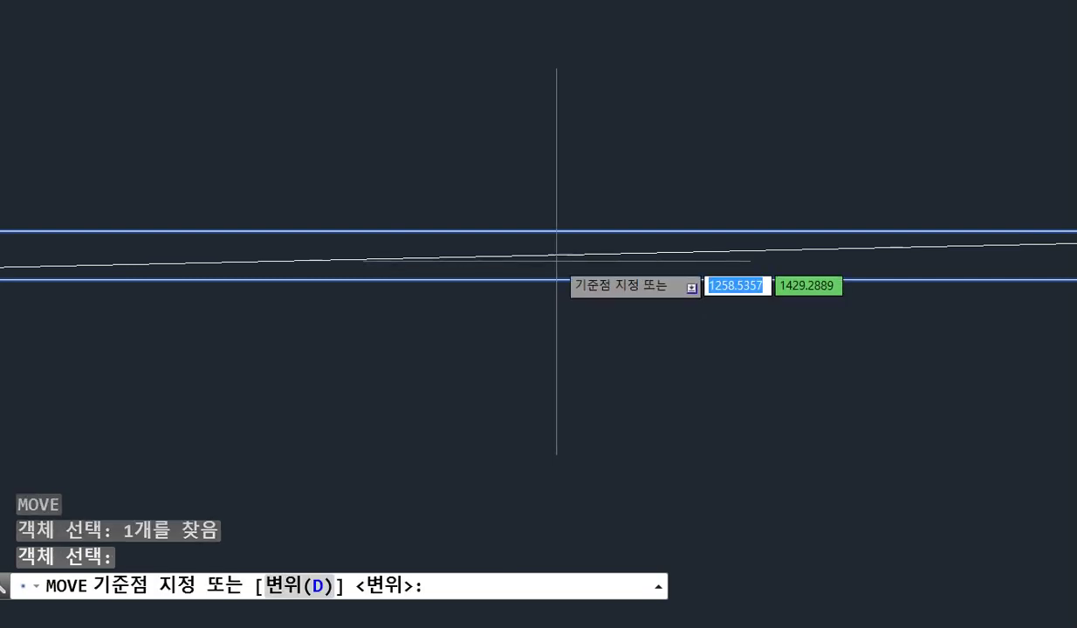
{"action": "type", "text": "mi"}
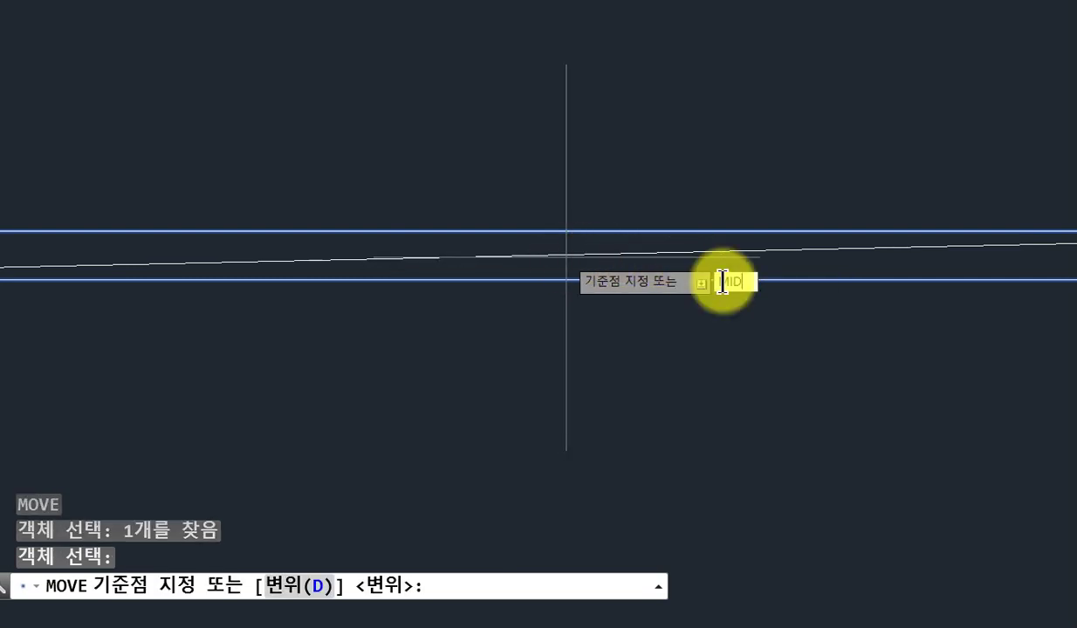
{"action": "key", "text": "Return"}
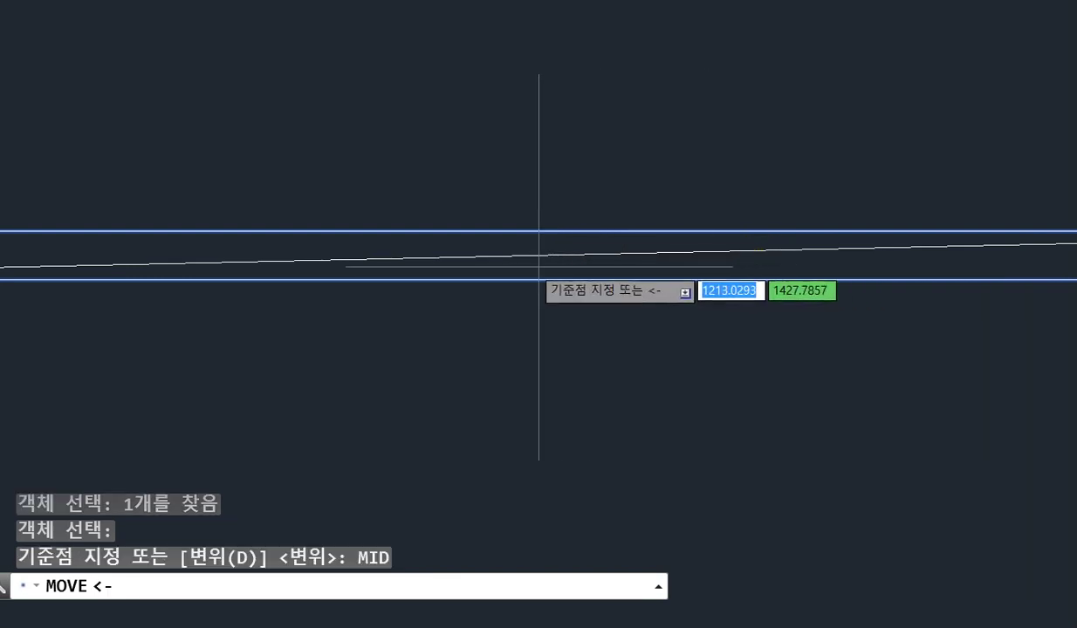
{"action": "left_click", "coordinate": [551, 253]}
Orbit and zoom to bring the helix's lower end into view
{"action": "scroll", "coordinate": [535, 173], "scroll_direction": "down", "scroll_amount": 3}
{"action": "scroll", "coordinate": [524, 201], "scroll_direction": "down", "scroll_amount": 4}
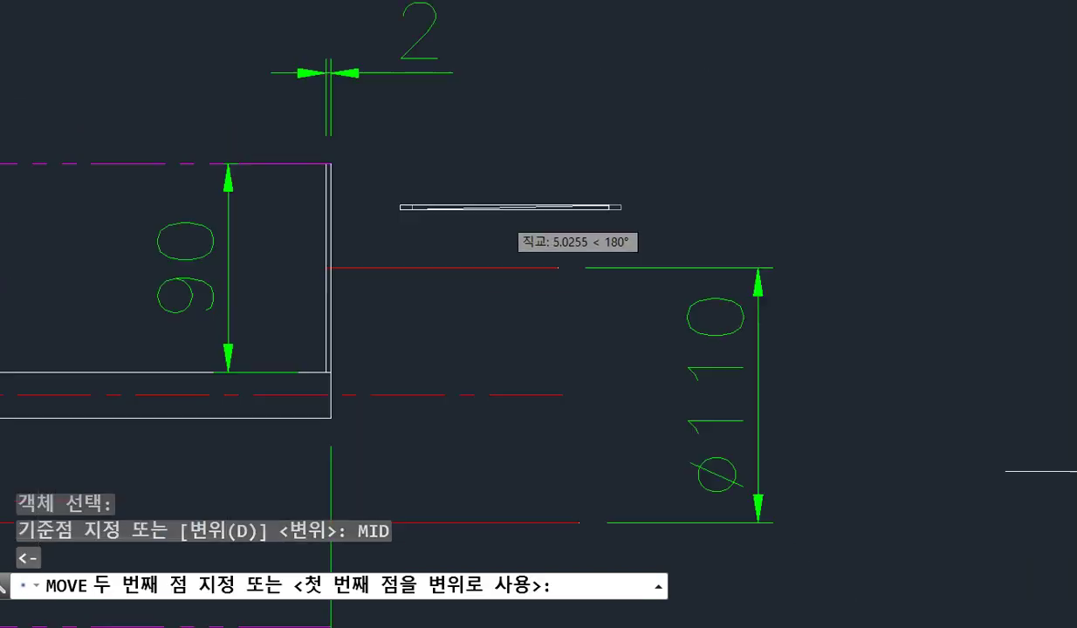
{"action": "scroll", "coordinate": [524, 218], "scroll_direction": "down", "scroll_amount": 2}
{"action": "scroll", "coordinate": [960, 332], "scroll_direction": "up", "scroll_amount": 3}
{"action": "mouse_move", "coordinate": [987, 325]}
{"action": "middle_mouse_down"}
{"action": "mouse_move", "coordinate": [776, 342]}
{"action": "mouse_move", "coordinate": [720, 334]}
{"action": "mouse_move", "coordinate": [774, 238]}
{"action": "middle_mouse_up"}
{"action": "scroll", "coordinate": [720, 334], "scroll_direction": "up", "scroll_amount": 3}
{"action": "scroll", "coordinate": [723, 338], "scroll_direction": "up", "scroll_amount": 1}
{"action": "scroll", "coordinate": [740, 414], "scroll_direction": "down", "scroll_amount": 2}
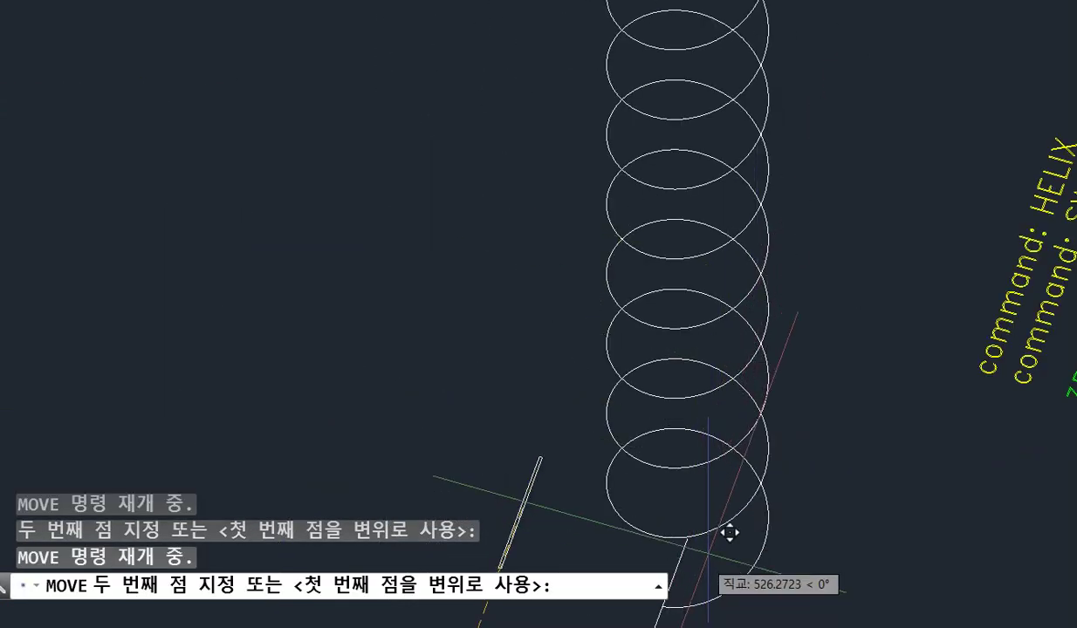
{"action": "mouse_move", "coordinate": [726, 529]}
{"action": "middle_mouse_down", "text": "shift"}
{"action": "mouse_move", "coordinate": [805, 405]}
{"action": "mouse_move", "coordinate": [928, 413]}
{"action": "middle_mouse_up", "text": "shift"}
{"action": "scroll", "coordinate": [940, 521], "scroll_direction": "up", "scroll_amount": 4}
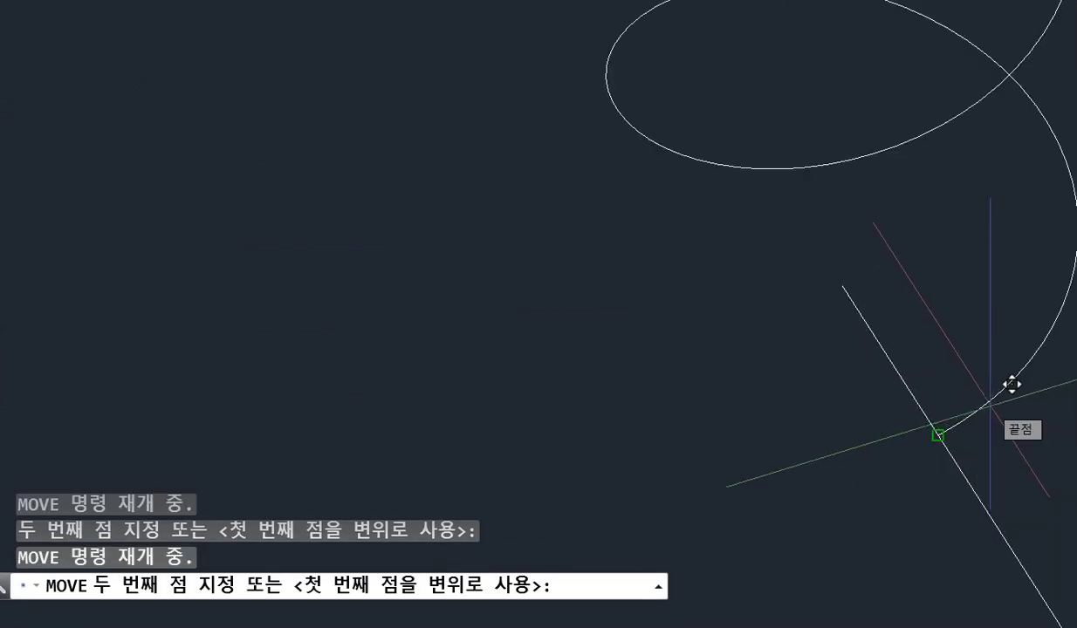
{"action": "middle_click_drag", "start_coordinate": [1022, 399], "coordinate": [1020, 412], "text": "shift"}
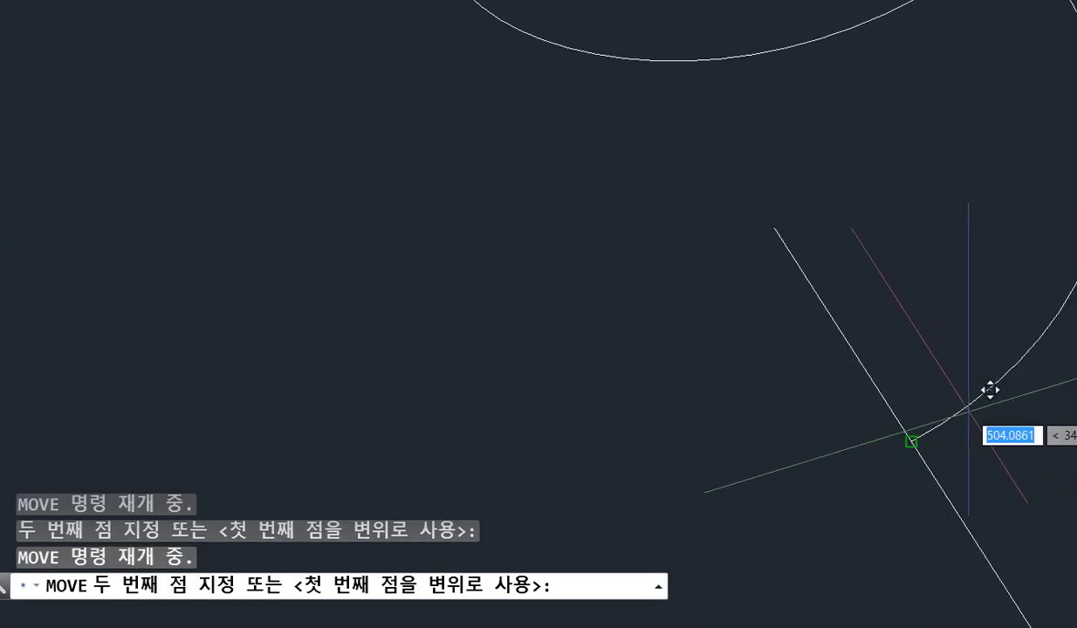
Drop the rectangle at the helix's bottom end, then orbit close to the lowest turn
{"action": "left_click", "coordinate": [964, 406]}
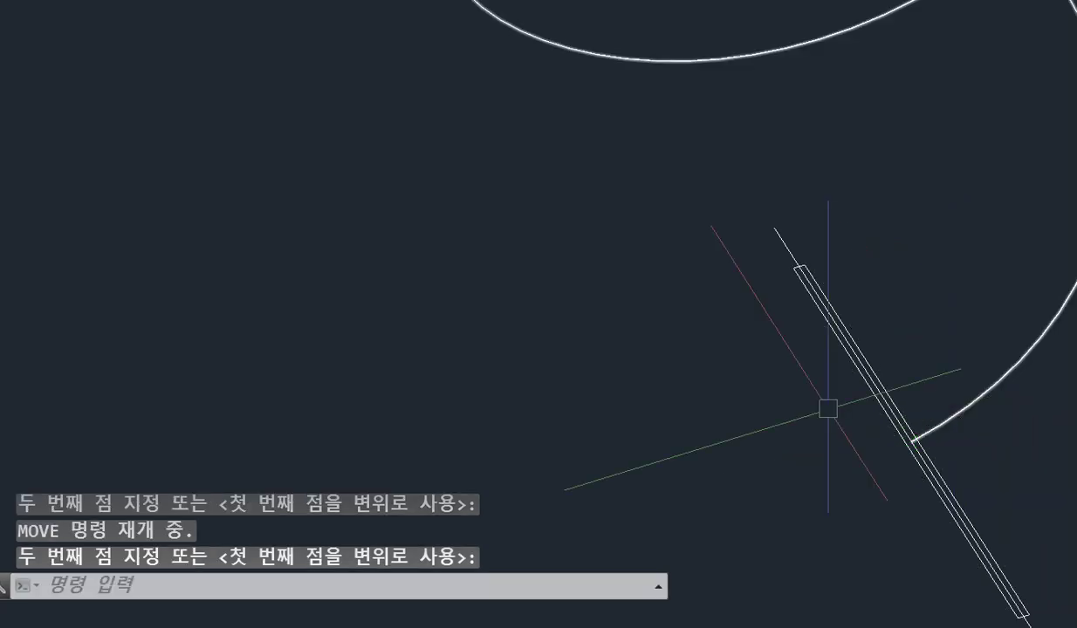
{"action": "middle_click_drag", "start_coordinate": [826, 409], "coordinate": [685, 424], "text": "shift"}
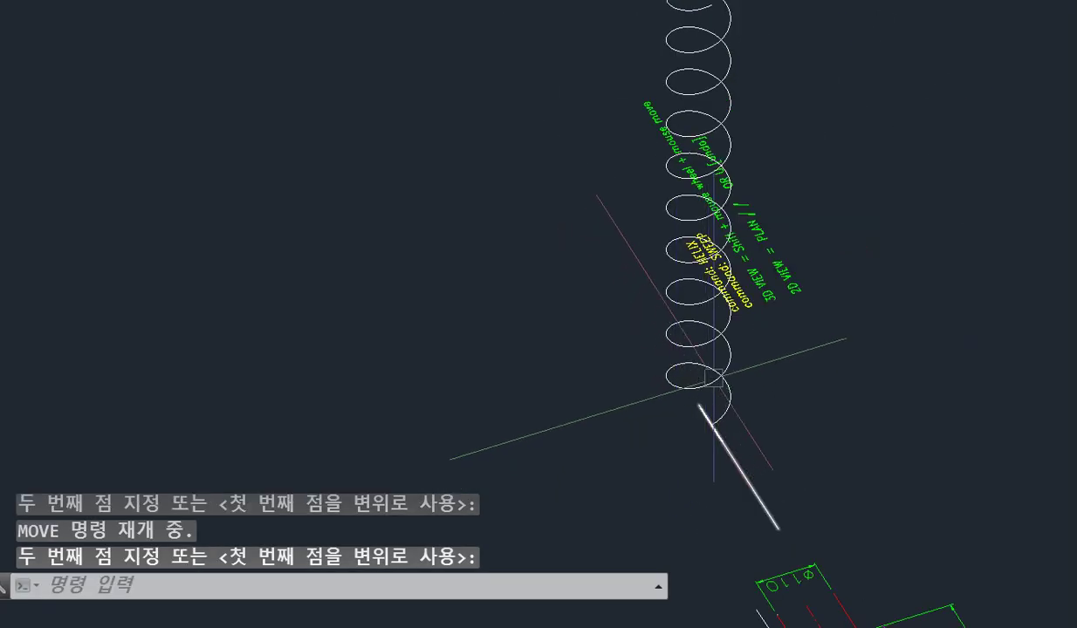
{"action": "left_click", "coordinate": [838, 345]}
{"action": "type", "text": "0"}
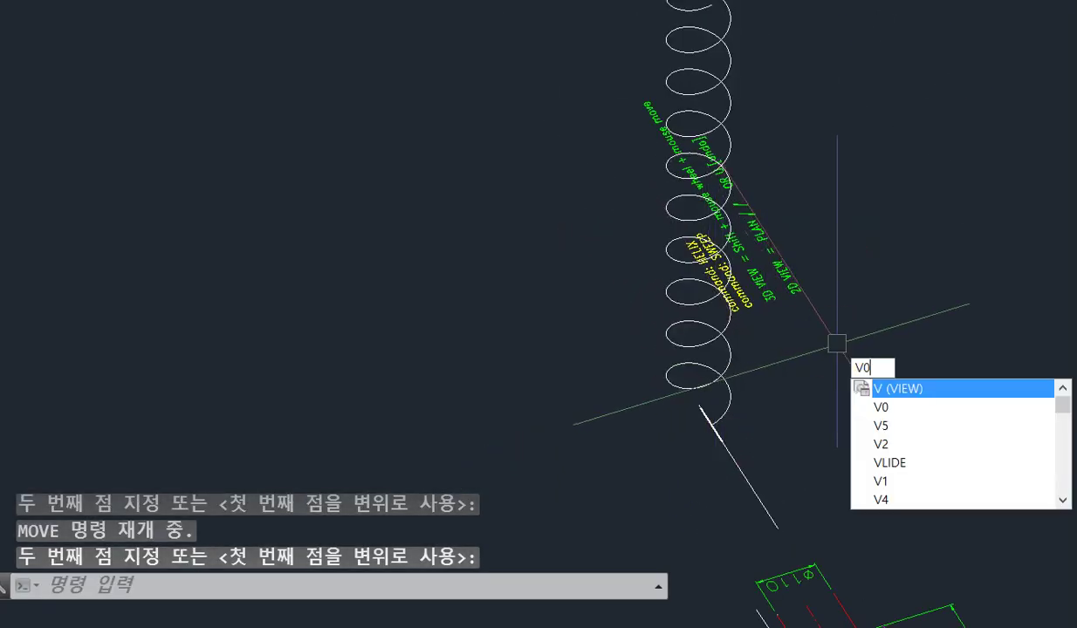
{"action": "key", "text": "Return"}
{"action": "scroll", "coordinate": [864, 253], "scroll_direction": "up", "scroll_amount": 3}
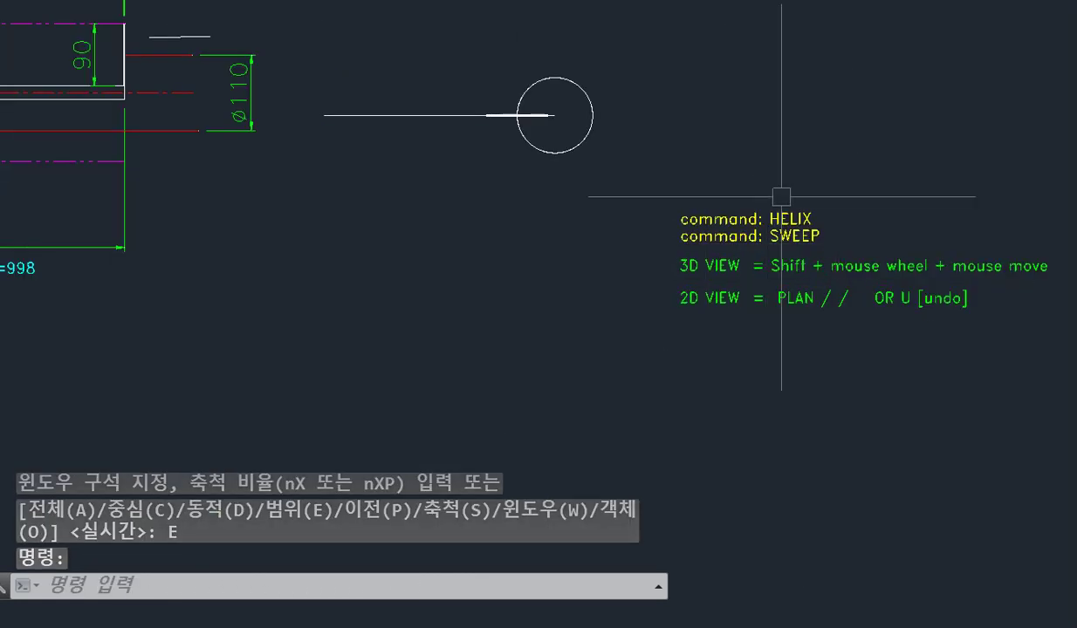
{"action": "scroll", "coordinate": [782, 195], "scroll_direction": "up", "scroll_amount": 5}
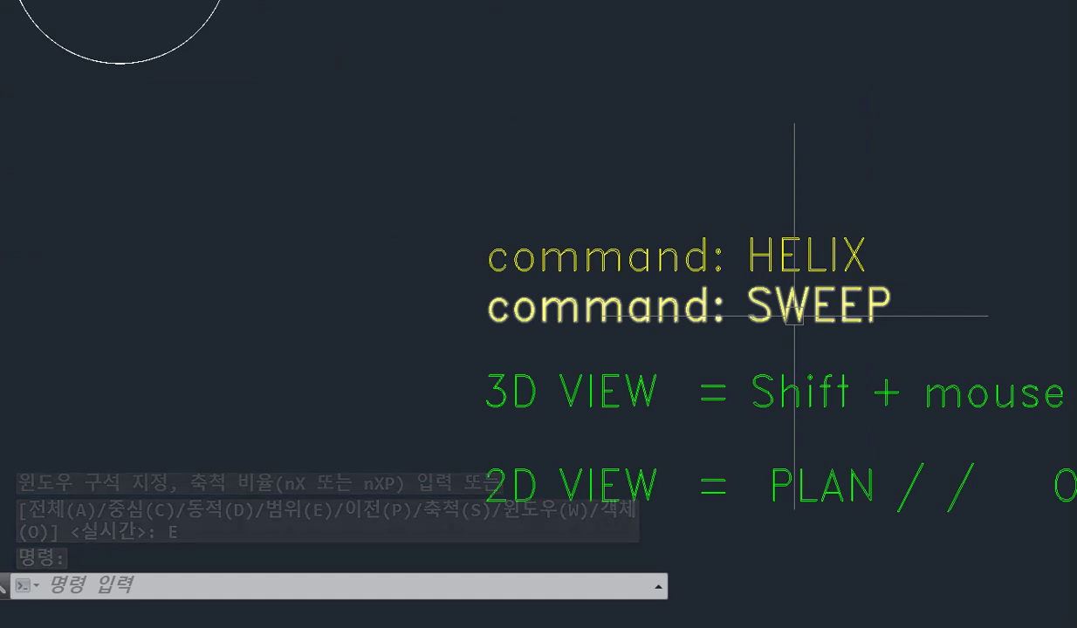
{"action": "scroll", "coordinate": [827, 310], "scroll_direction": "down", "scroll_amount": 6}
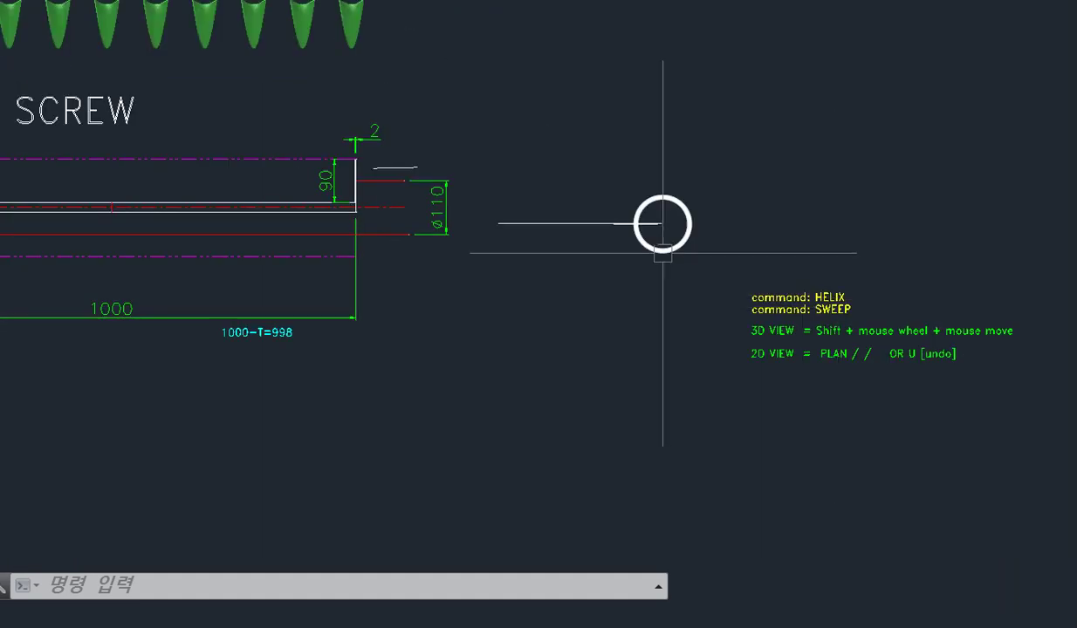
{"action": "scroll", "coordinate": [661, 223], "scroll_direction": "up", "scroll_amount": 6}
{"action": "middle_click_drag", "start_coordinate": [659, 210], "coordinate": [762, 156], "text": "shift"}
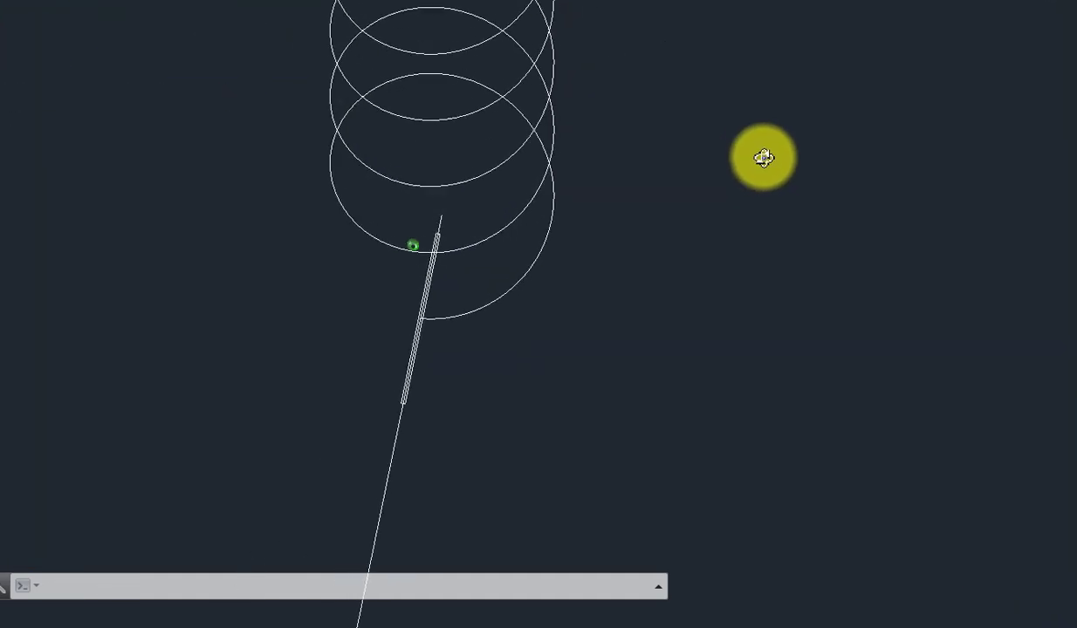
{"action": "middle_click_drag", "start_coordinate": [468, 302], "coordinate": [570, 243], "text": "shift"}
{"action": "scroll", "coordinate": [454, 297], "scroll_direction": "up", "scroll_amount": 3}
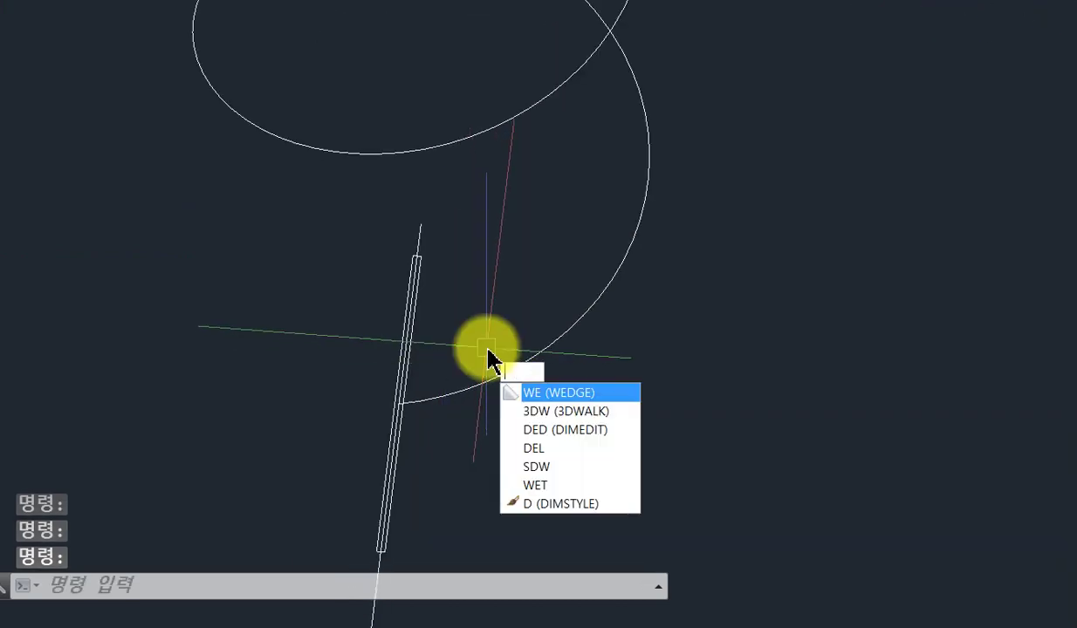
Sweep the 90 by 2 rectangle along the 998-high helix, then zoom out to check the flight
{"action": "key", "text": "Escape"}
{"action": "type", "text": "SW"}
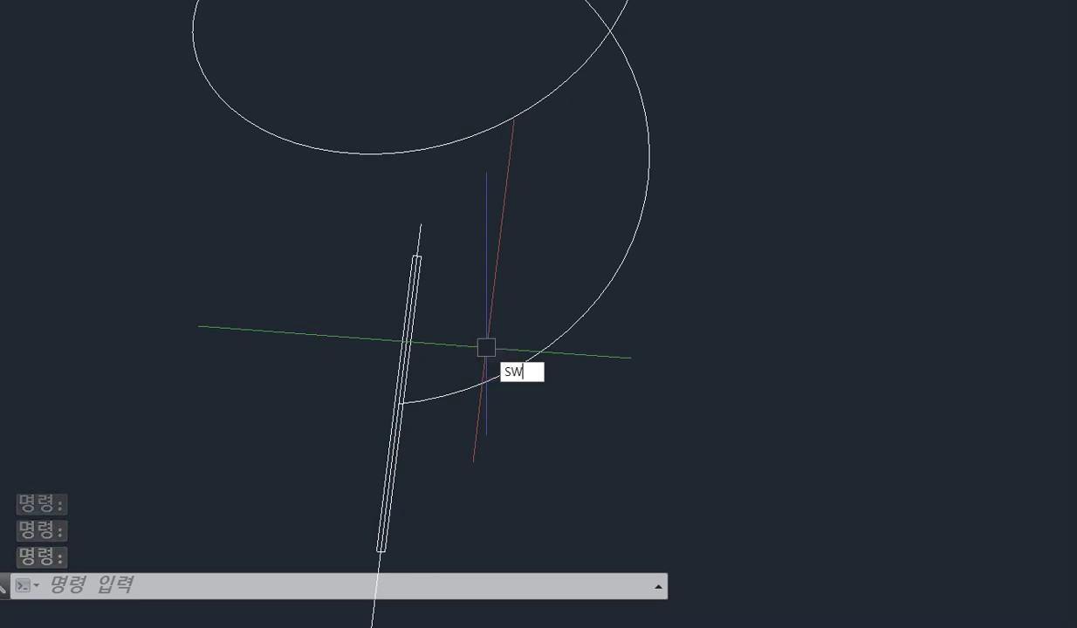
{"action": "type", "text": "EEP"}
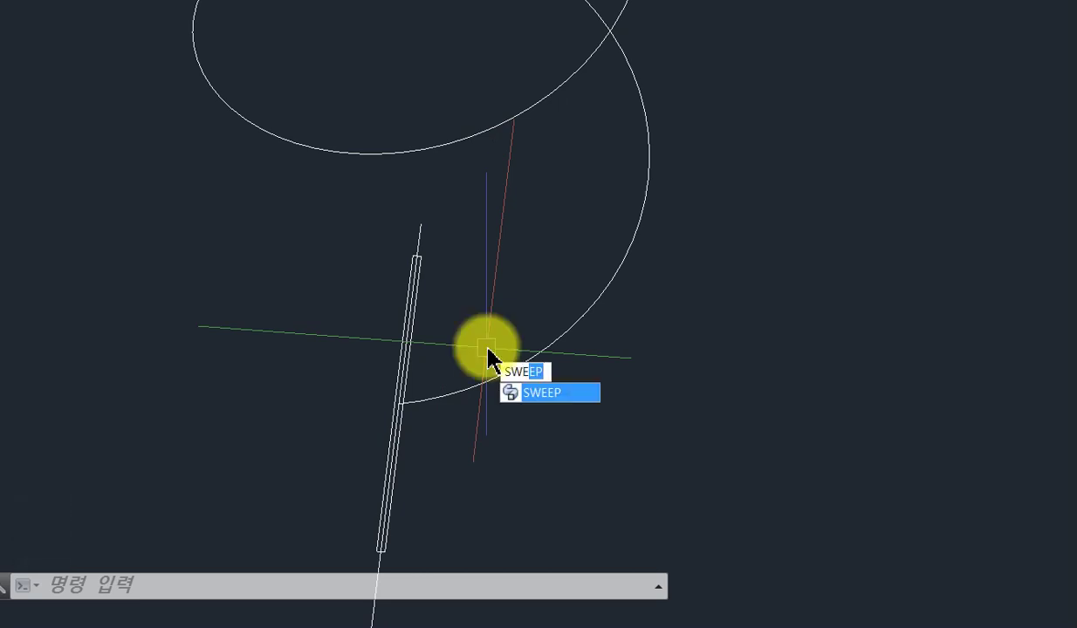
{"action": "key", "text": "Return"}
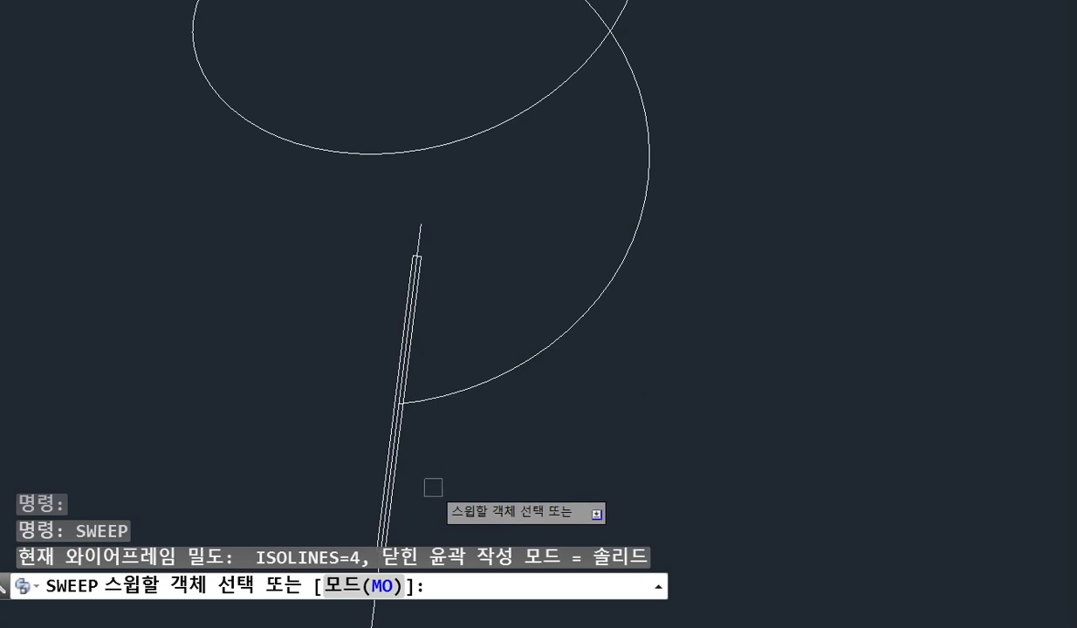
{"action": "scroll", "coordinate": [433, 487], "scroll_direction": "up", "scroll_amount": 5}
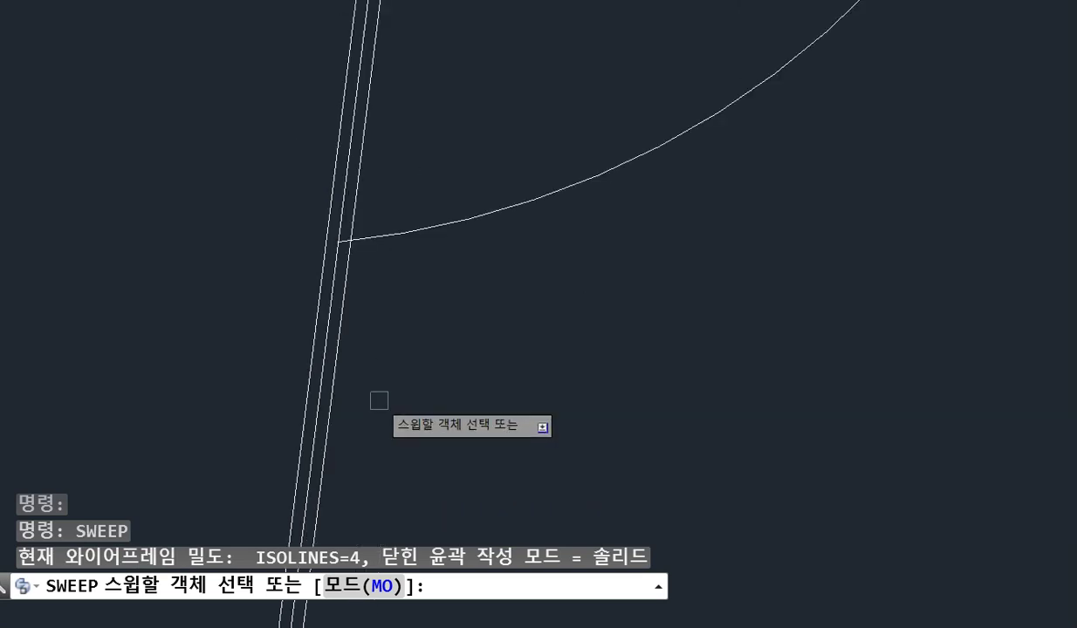
{"action": "left_click", "coordinate": [340, 337]}
{"action": "key", "text": "Return"}
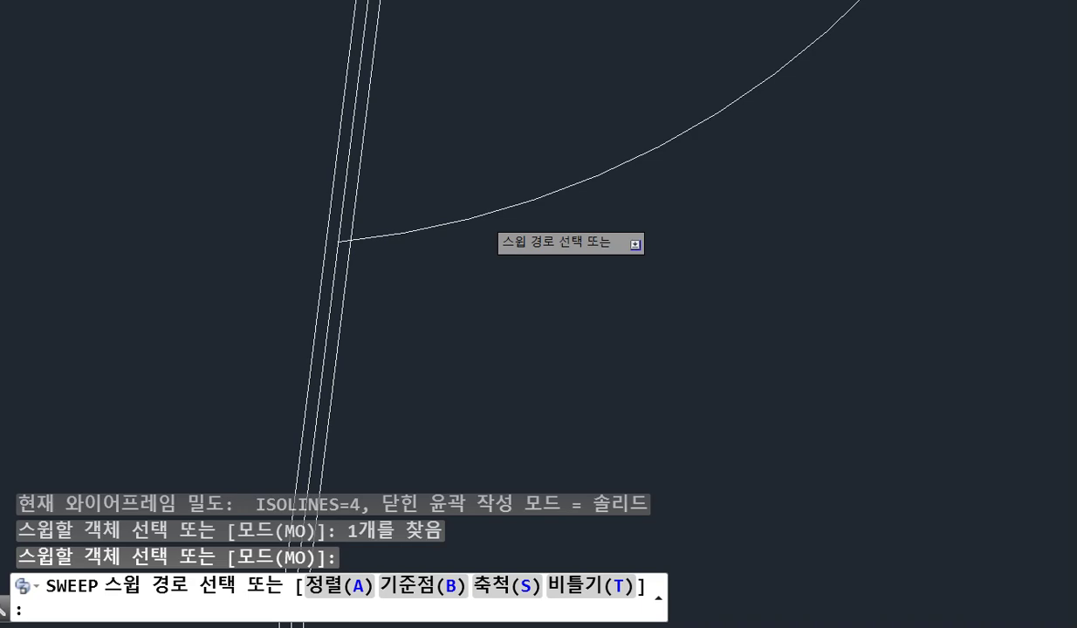
{"action": "left_click", "coordinate": [490, 228]}
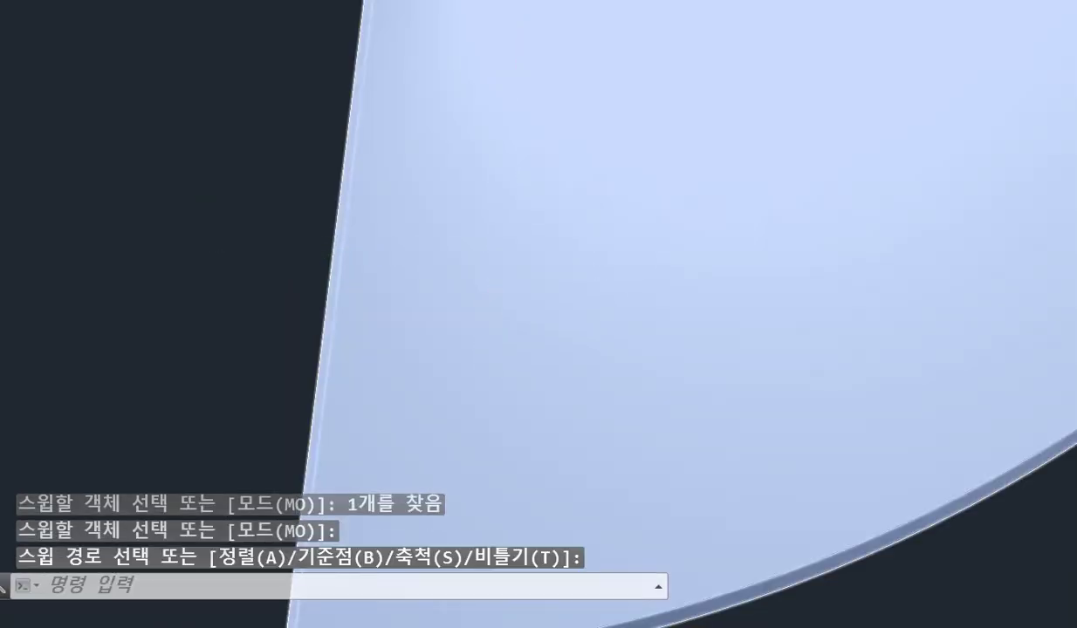
{"action": "scroll", "coordinate": [261, 270], "scroll_direction": "down", "scroll_amount": 4}
{"action": "scroll", "coordinate": [443, 336], "scroll_direction": "down", "scroll_amount": 3}
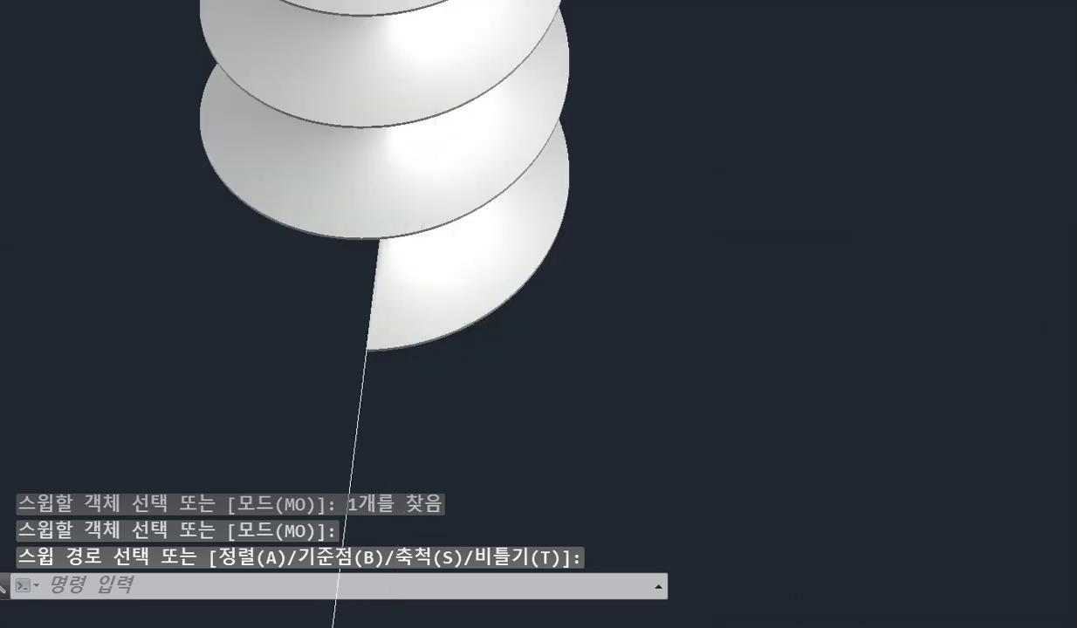
{"action": "scroll", "coordinate": [444, 336], "scroll_direction": "down", "scroll_amount": 2}
{"action": "scroll", "coordinate": [443, 336], "scroll_direction": "down", "scroll_amount": 3}
{"action": "scroll", "coordinate": [443, 336], "scroll_direction": "down", "scroll_amount": 2}
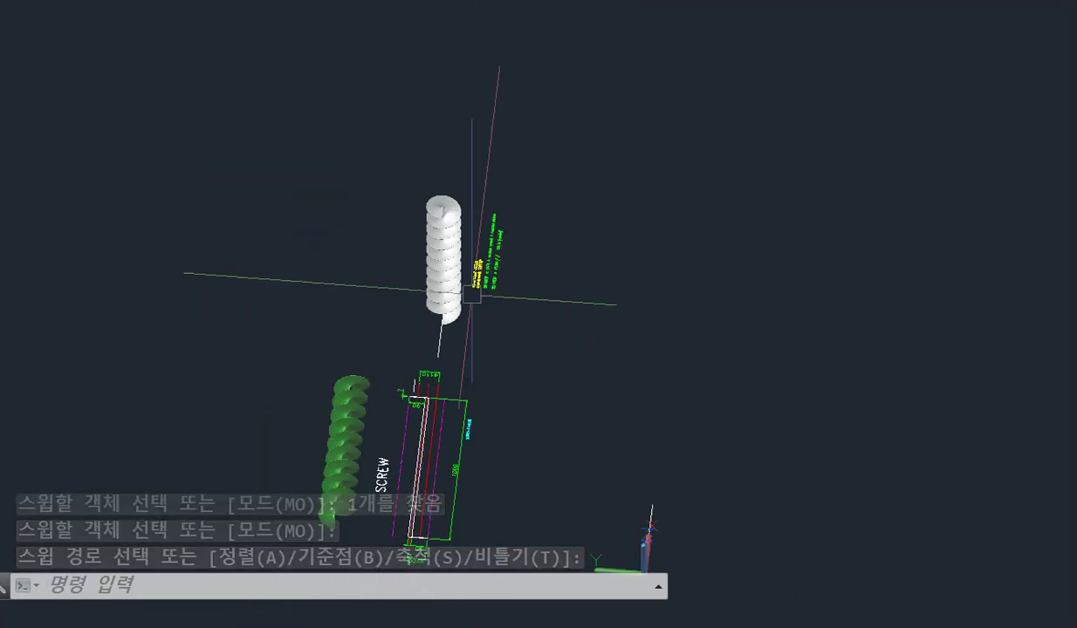
{"action": "scroll", "coordinate": [441, 266], "scroll_direction": "up", "scroll_amount": 4}
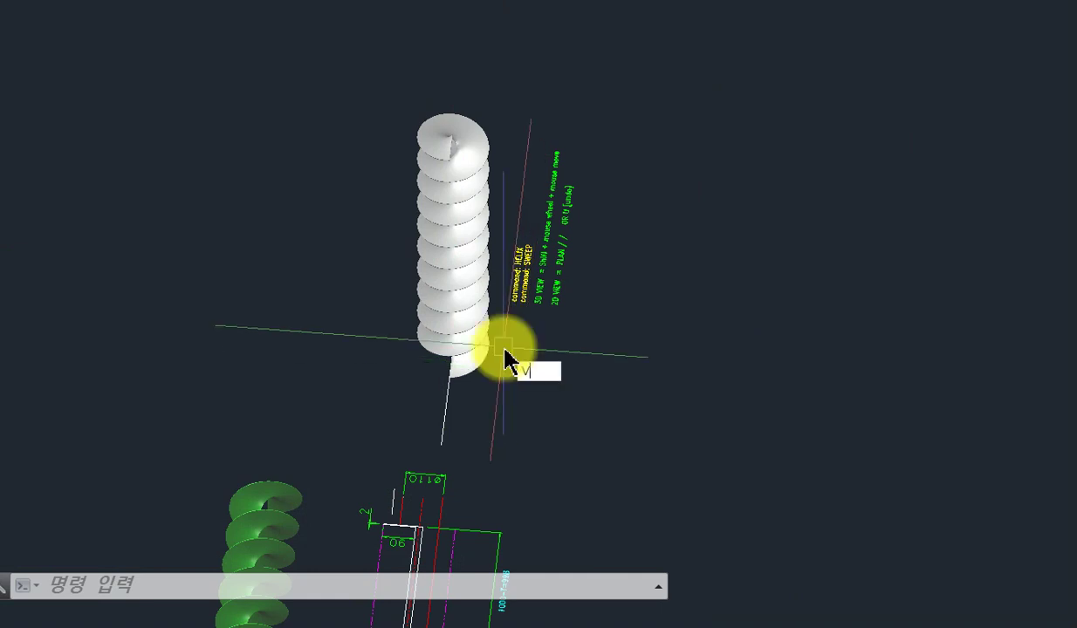
Switch to plan view with Zoom Extents and zoom toward the ⌀110 end view
{"action": "key", "text": "Return"}
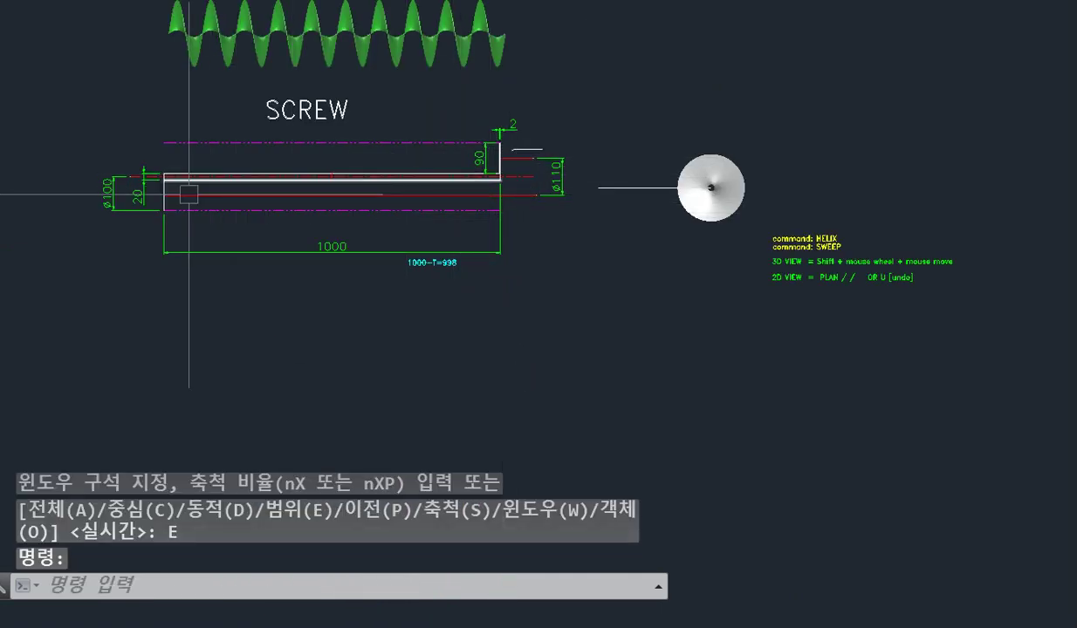
{"action": "scroll", "coordinate": [145, 188], "scroll_direction": "up", "scroll_amount": 2}
{"action": "scroll", "coordinate": [146, 187], "scroll_direction": "up", "scroll_amount": 4}
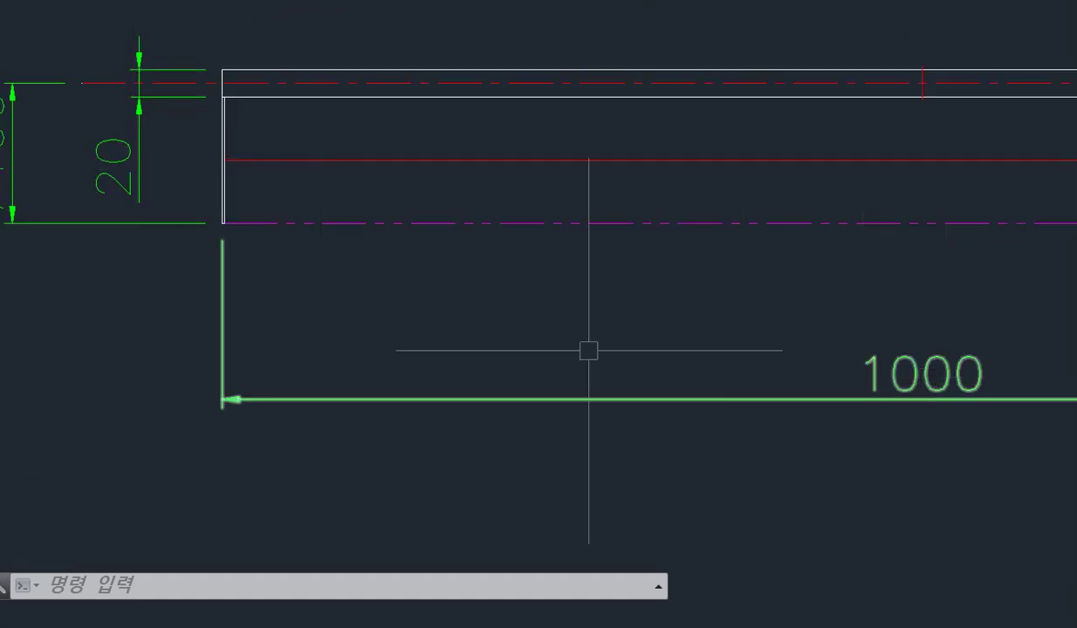
{"action": "scroll", "coordinate": [423, 291], "scroll_direction": "down", "scroll_amount": 5}
{"action": "scroll", "coordinate": [423, 291], "scroll_direction": "down", "scroll_amount": 2}
{"action": "scroll", "coordinate": [580, 276], "scroll_direction": "up", "scroll_amount": 6}
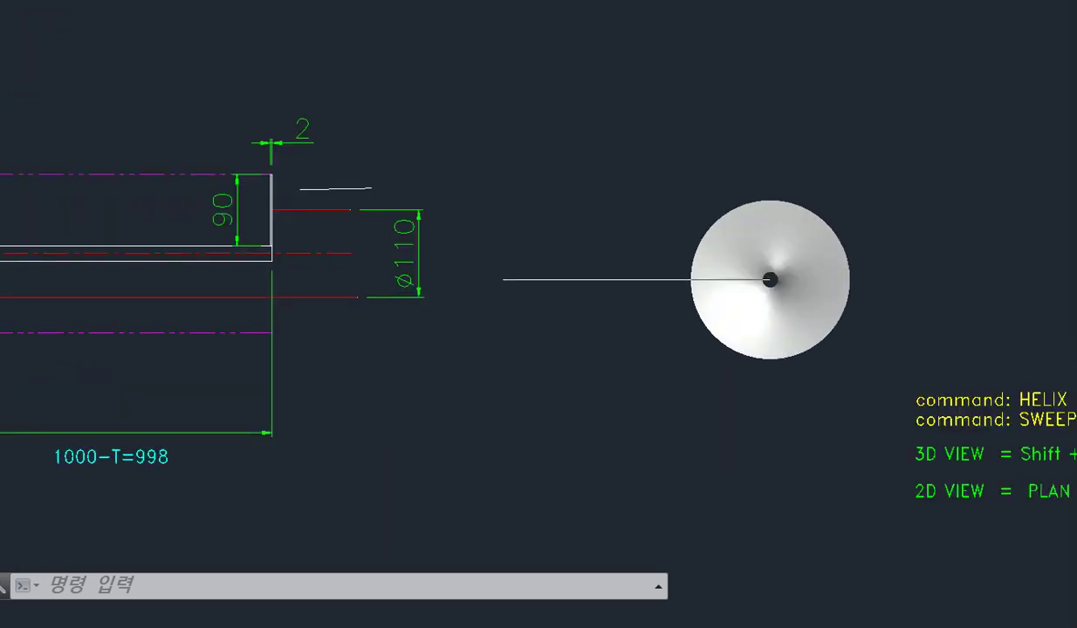
{"action": "scroll", "coordinate": [550, 269], "scroll_direction": "up", "scroll_amount": 3}
{"action": "scroll", "coordinate": [488, 279], "scroll_direction": "up", "scroll_amount": 2}
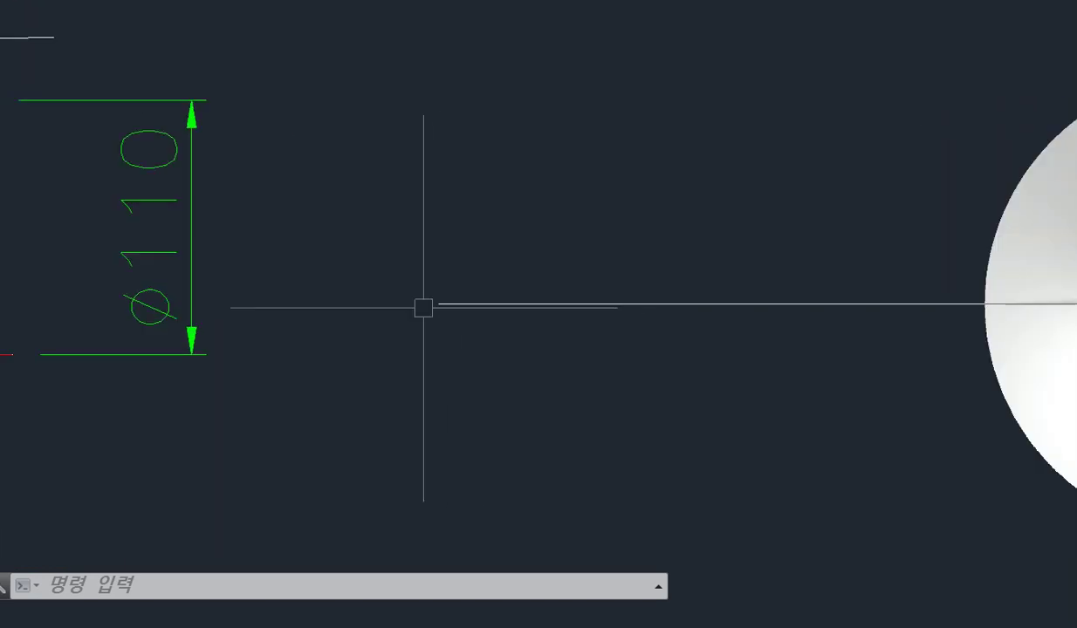
Draw a 20-diameter circle centred at the line's end as the shaft profile
{"action": "type", "text": "c"}
{"action": "key", "text": "Return"}
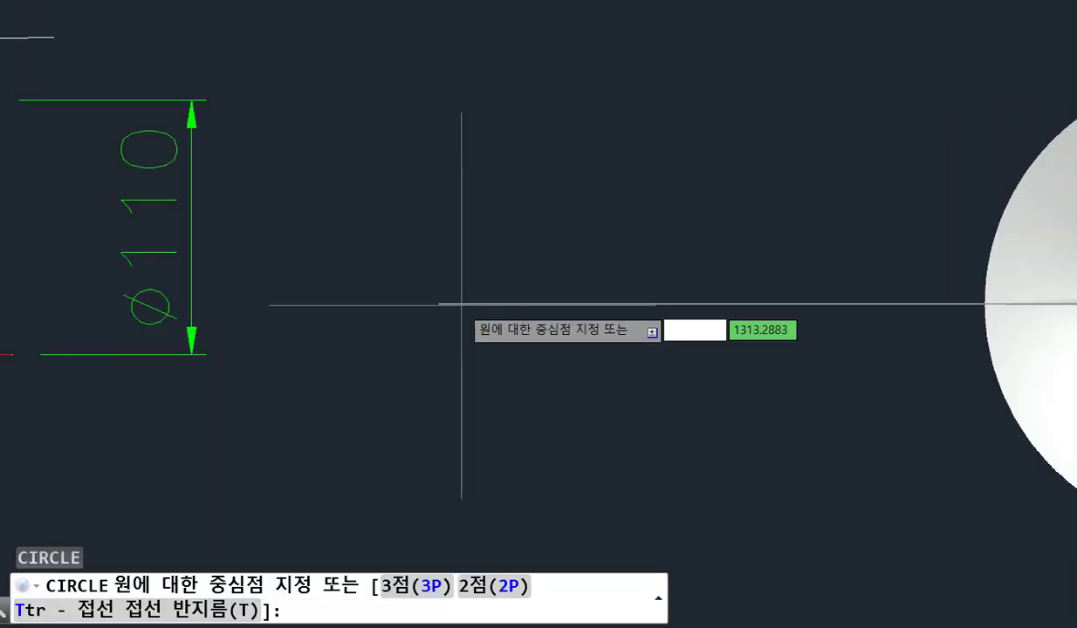
{"action": "left_click", "coordinate": [438, 304]}
{"action": "type", "text": "D"}
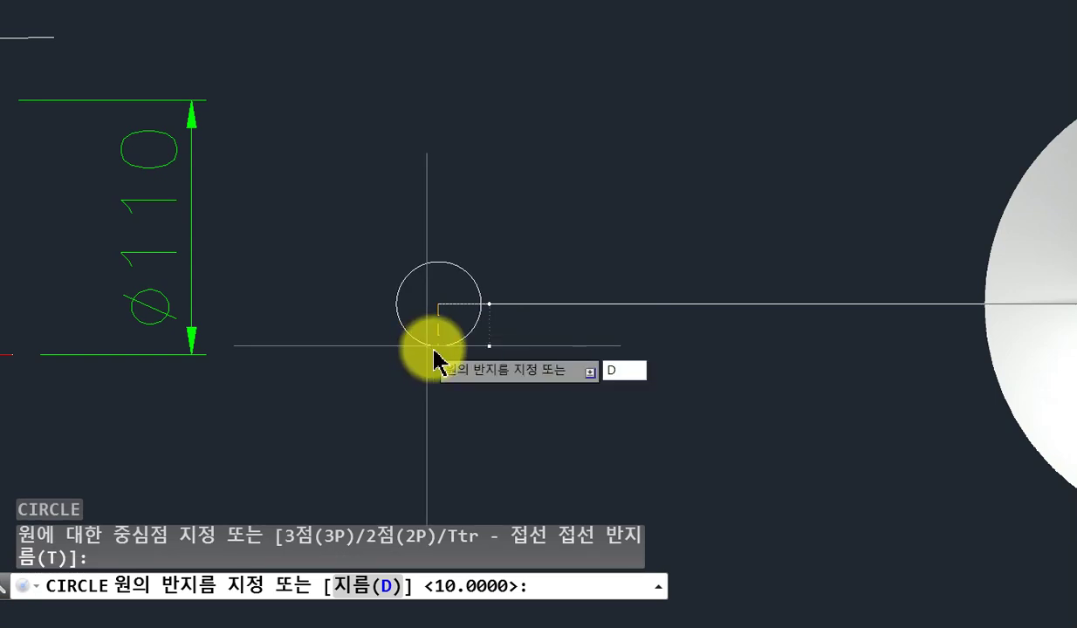
{"action": "key", "text": "Return"}
{"action": "type", "text": "20"}
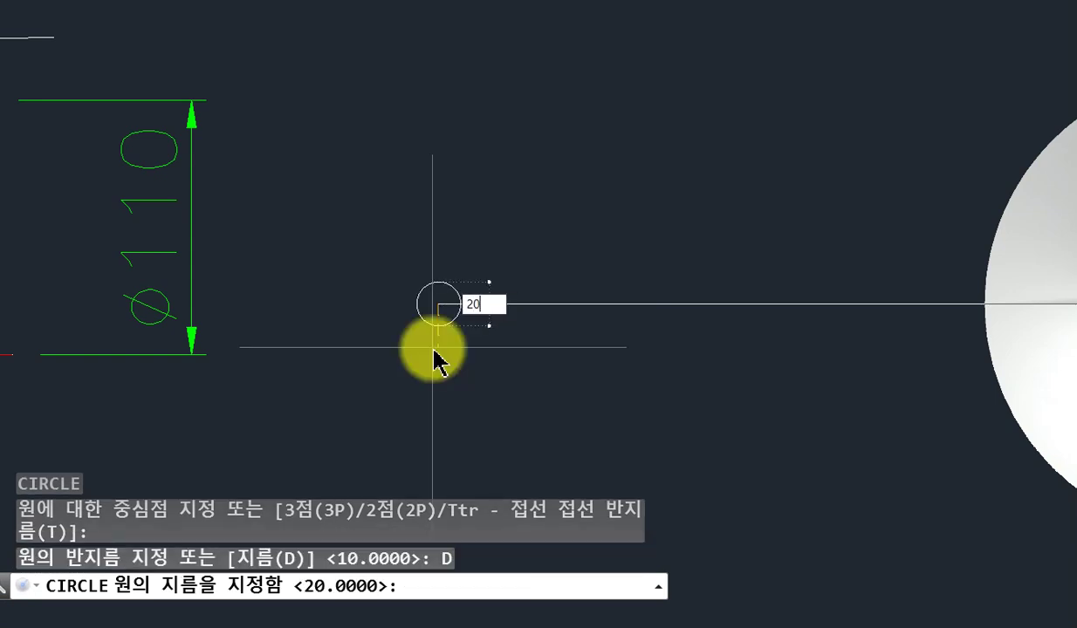
{"action": "key", "text": "Return"}
{"action": "key", "text": "Escape"}
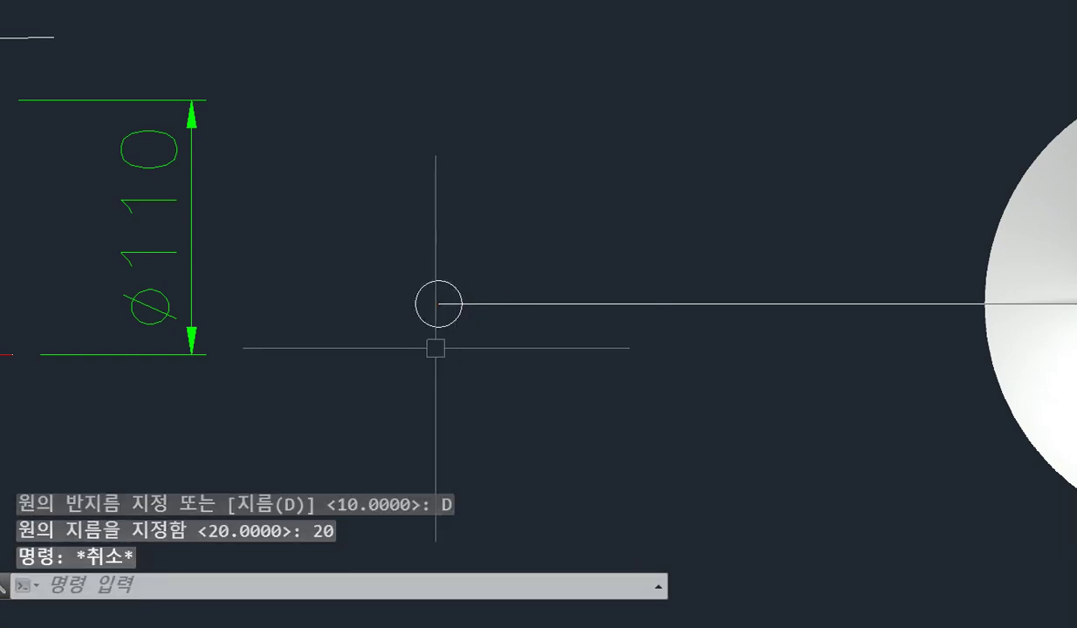
Extrude the 20-diameter circle 1000 units into a solid shaft cylinder
{"action": "middle_click_drag", "start_coordinate": [435, 349], "coordinate": [529, 354]}
{"action": "scroll", "coordinate": [473, 330], "scroll_direction": "up", "scroll_amount": 2}
{"action": "type", "text": "E"}
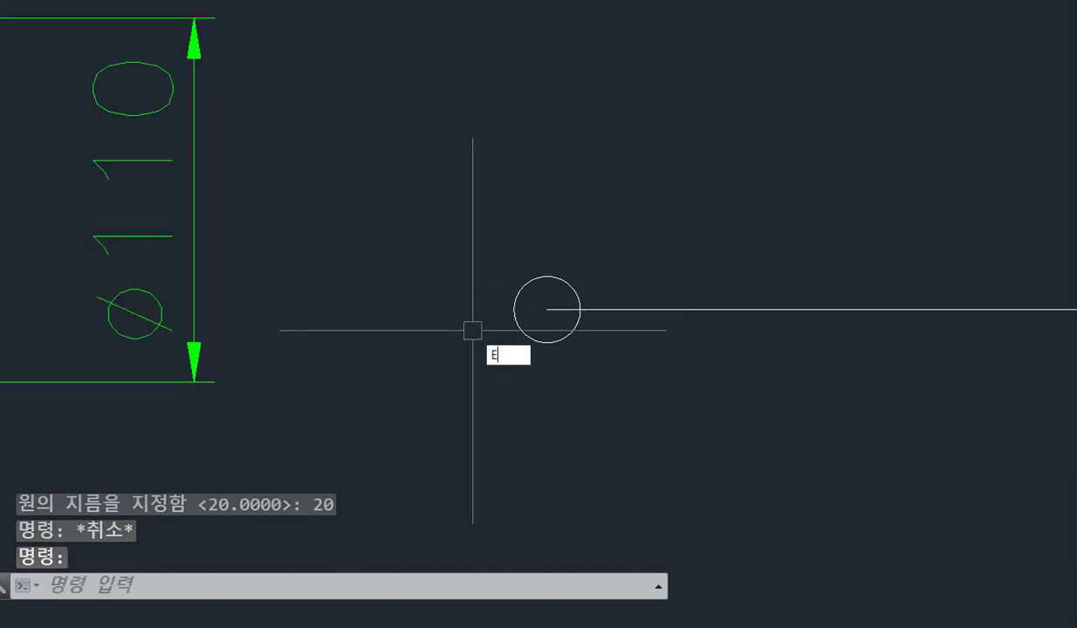
{"action": "type", "text": "XT"}
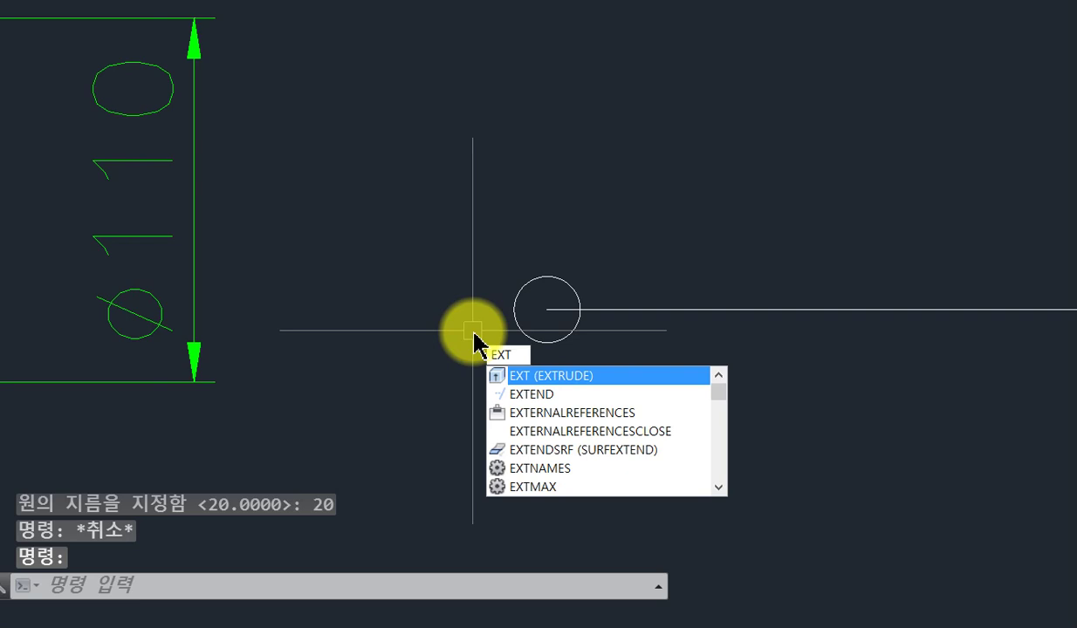
{"action": "key", "text": "Escape"}
{"action": "key", "text": "Escape"}
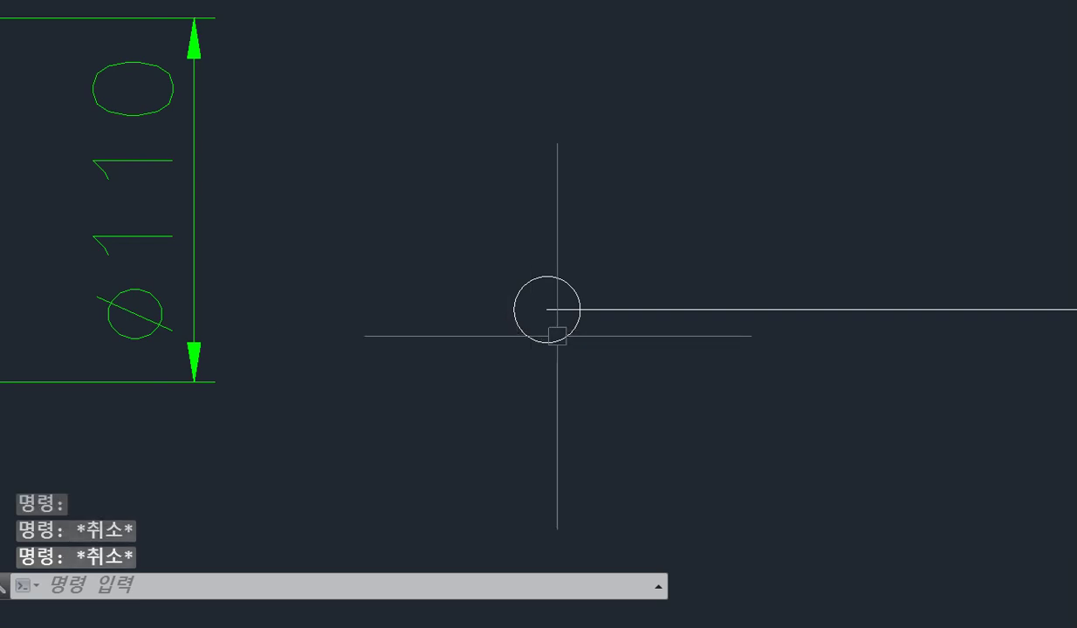
{"action": "mouse_move", "coordinate": [554, 329]}
{"action": "middle_mouse_down", "text": "shift"}
{"action": "mouse_move", "coordinate": [552, 278]}
{"action": "mouse_move", "coordinate": [506, 270]}
{"action": "middle_mouse_up", "text": "shift"}
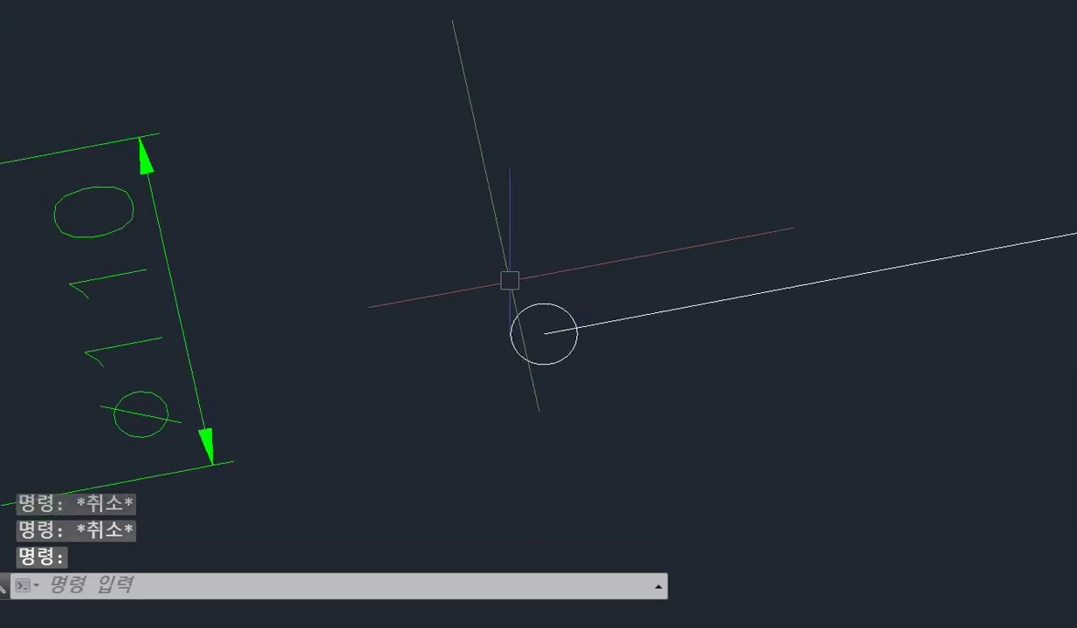
{"action": "type", "text": "EXT"}
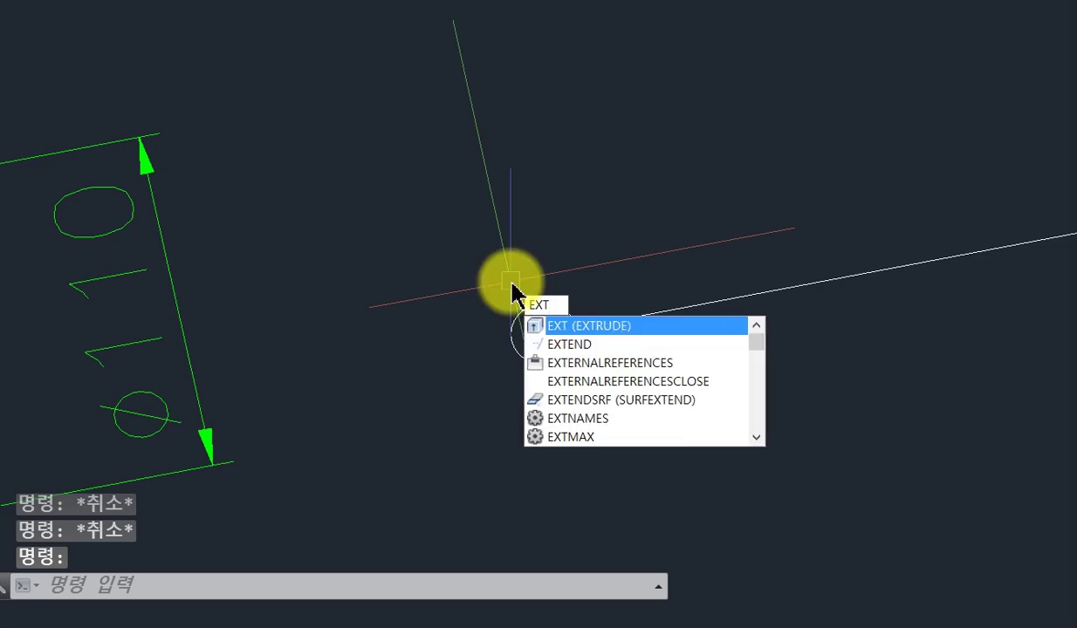
{"action": "key", "text": "Return"}
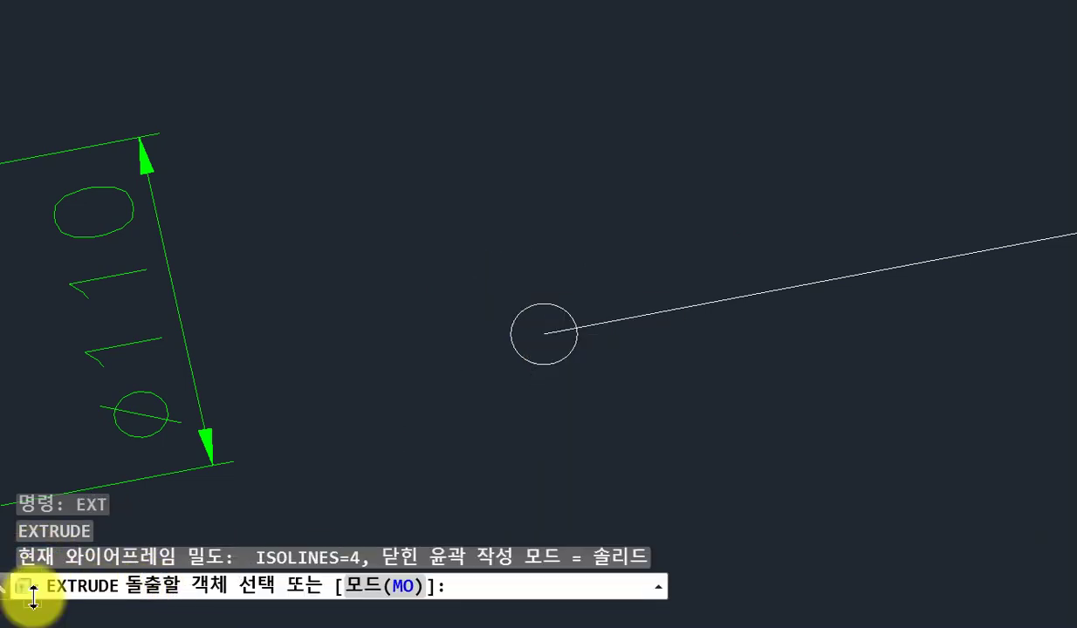
{"action": "left_click", "coordinate": [520, 360]}
{"action": "key", "text": "Return"}
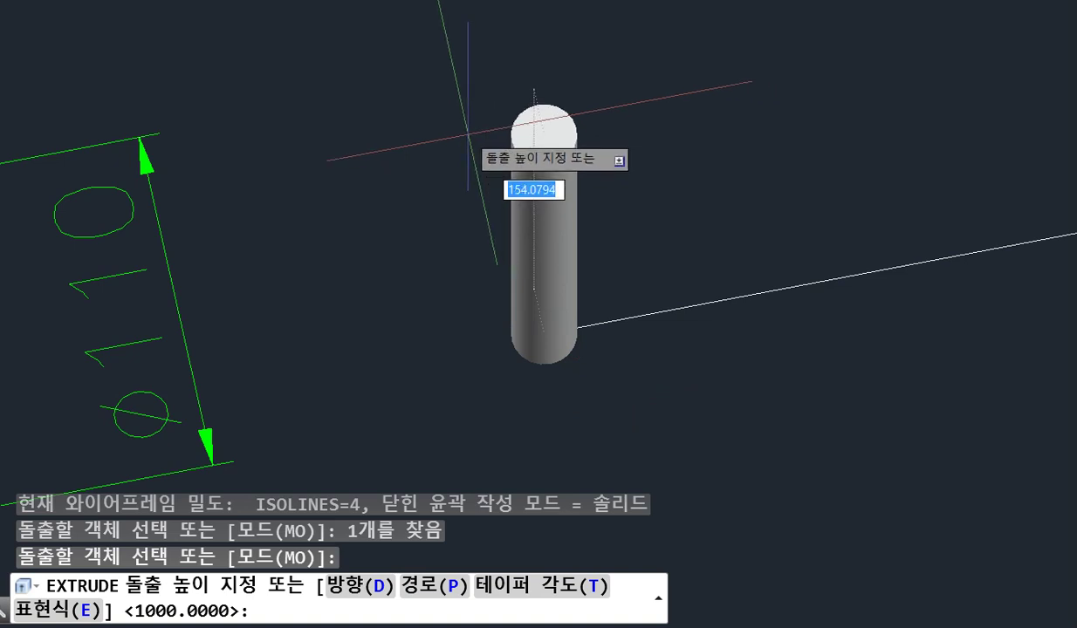
{"action": "type", "text": "1000"}
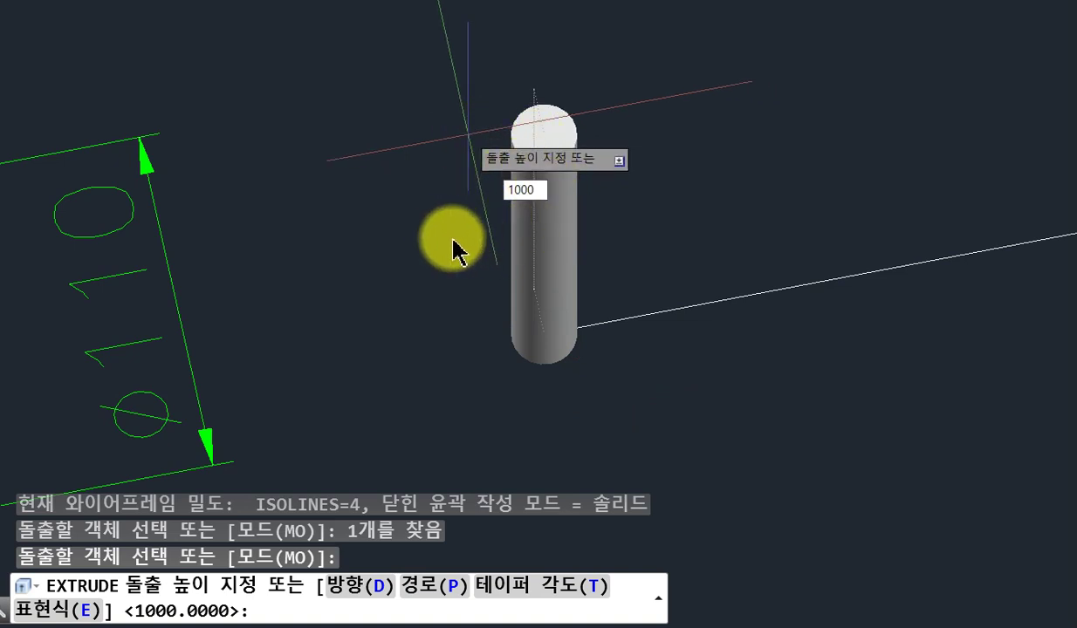
{"action": "key", "text": "Return"}
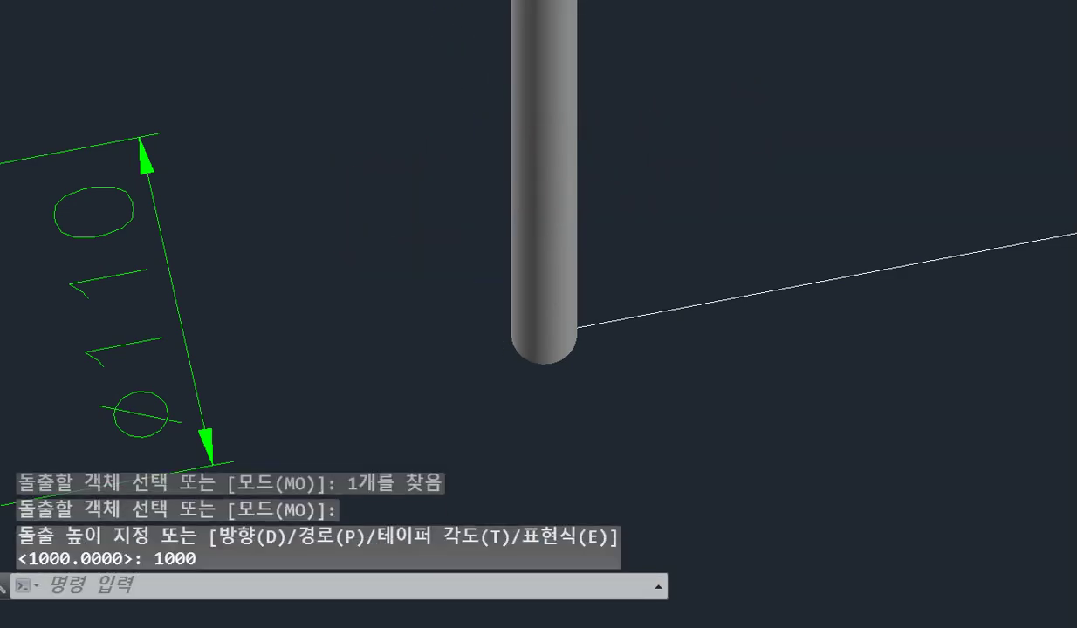
Orbit to see the shaft base and window-select the cylinder to move
{"action": "scroll", "coordinate": [473, 236], "scroll_direction": "down", "scroll_amount": 5}
{"action": "scroll", "coordinate": [473, 235], "scroll_direction": "down", "scroll_amount": 4}
{"action": "mouse_move", "coordinate": [528, 171]}
{"action": "middle_mouse_down"}
{"action": "mouse_move", "coordinate": [471, 307]}
{"action": "mouse_move", "coordinate": [361, 248]}
{"action": "middle_mouse_up"}
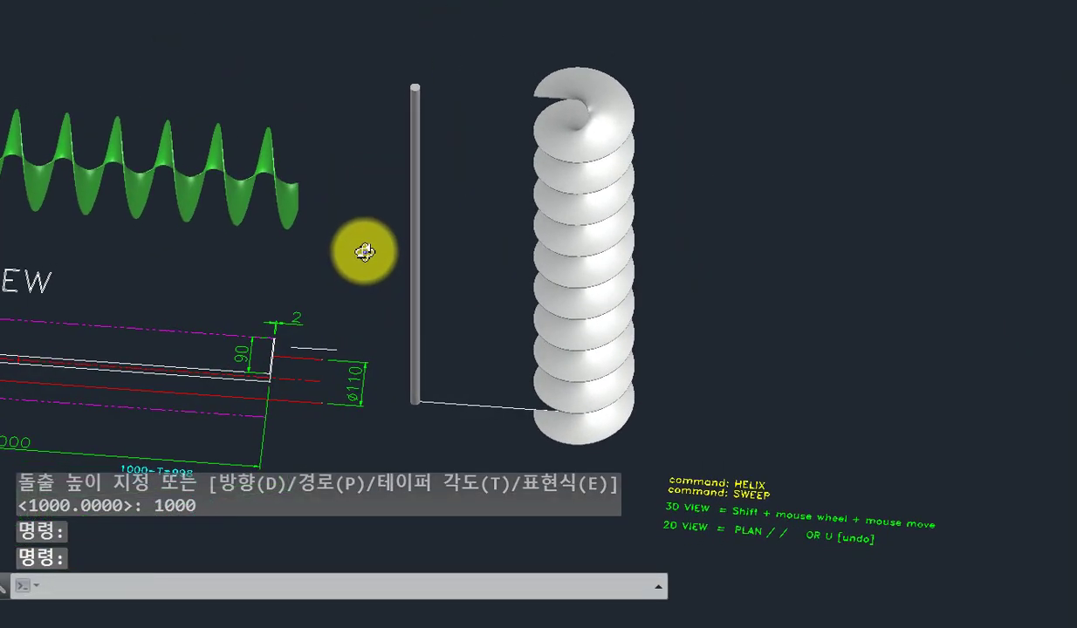
{"action": "scroll", "coordinate": [486, 397], "scroll_direction": "up", "scroll_amount": 2}
{"action": "scroll", "coordinate": [474, 396], "scroll_direction": "up", "scroll_amount": 2}
{"action": "middle_click_drag", "start_coordinate": [473, 396], "coordinate": [483, 312], "text": "shift"}
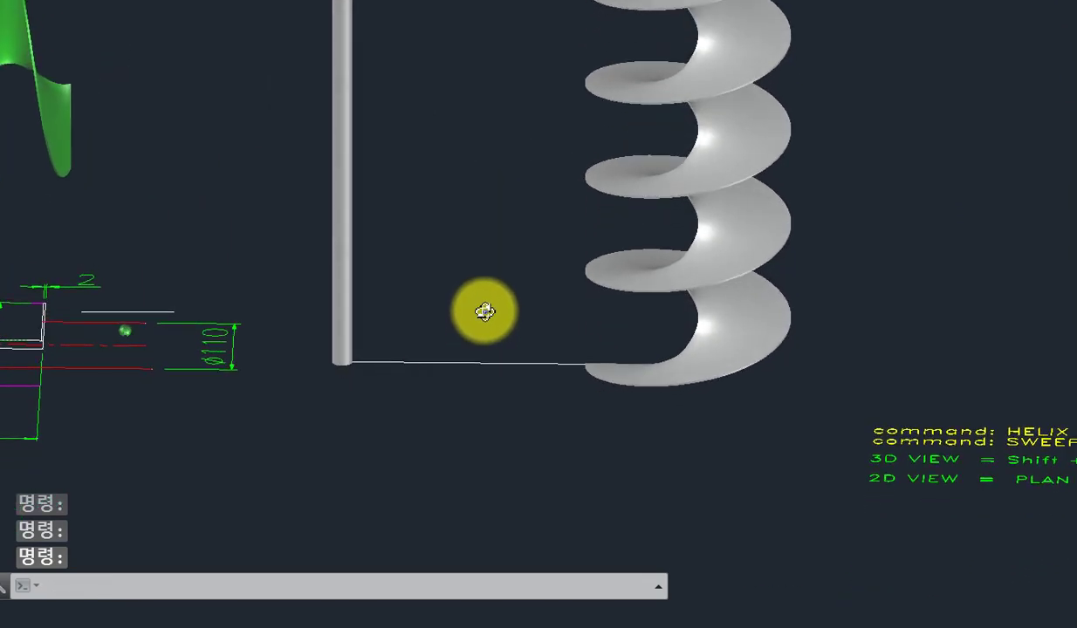
{"action": "scroll", "coordinate": [375, 346], "scroll_direction": "up", "scroll_amount": 2}
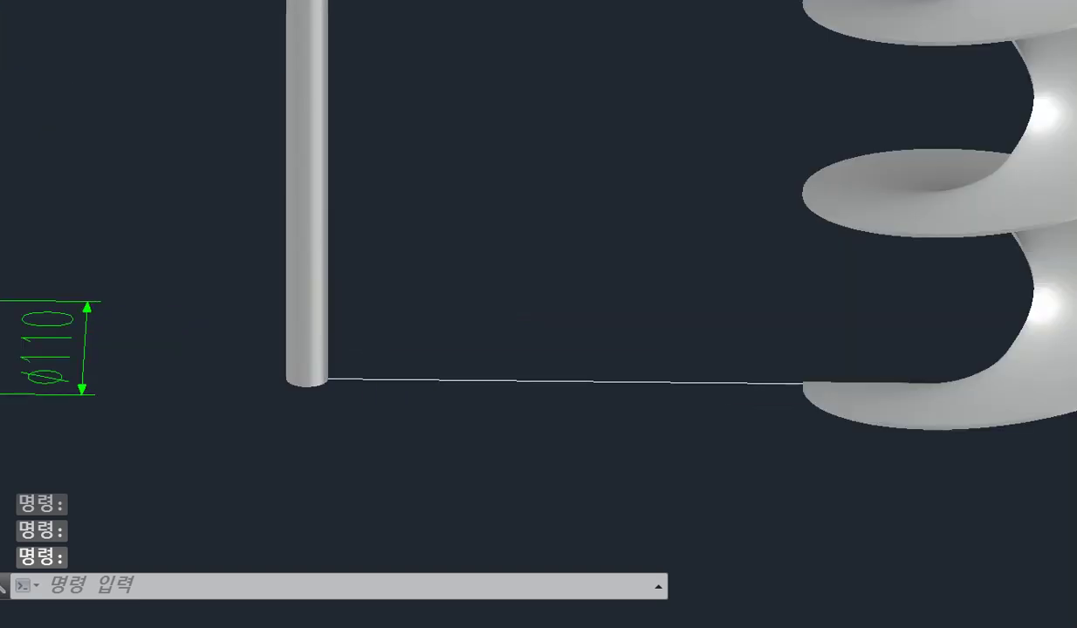
{"action": "mouse_move", "coordinate": [498, 358]}
{"action": "middle_mouse_down", "text": "shift"}
{"action": "mouse_move", "coordinate": [512, 347]}
{"action": "mouse_move", "coordinate": [509, 153]}
{"action": "mouse_move", "coordinate": [433, 233]}
{"action": "mouse_move", "coordinate": [343, 263]}
{"action": "middle_mouse_up", "text": "shift"}
{"action": "type", "text": "M"}
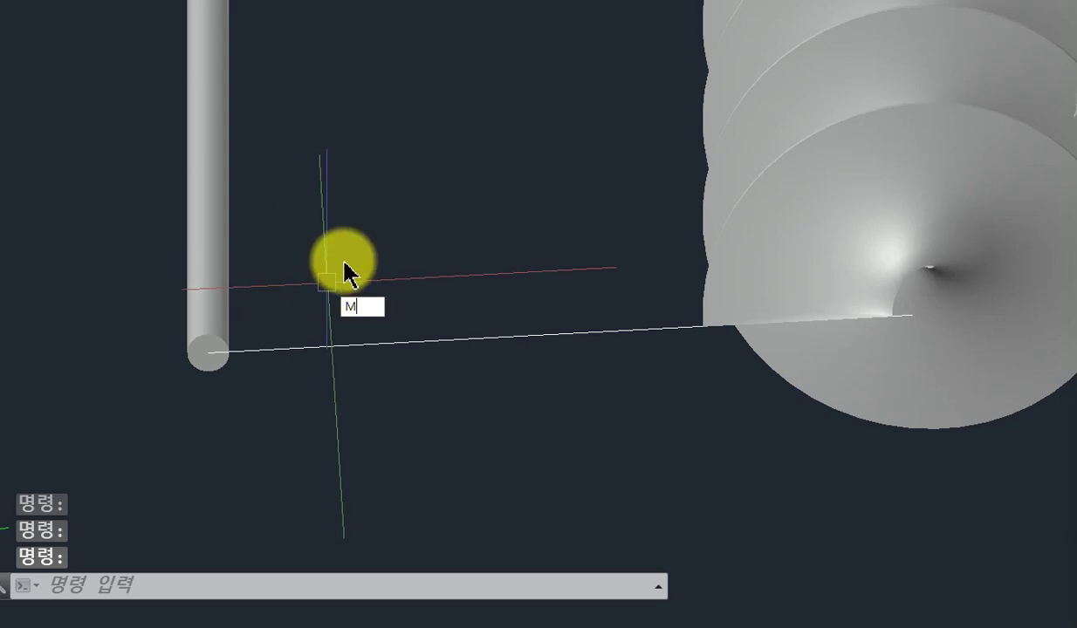
{"action": "key", "text": "Return"}
{"action": "left_click", "coordinate": [307, 176]}
{"action": "left_click", "coordinate": [127, 262]}
{"action": "key", "text": "Return"}
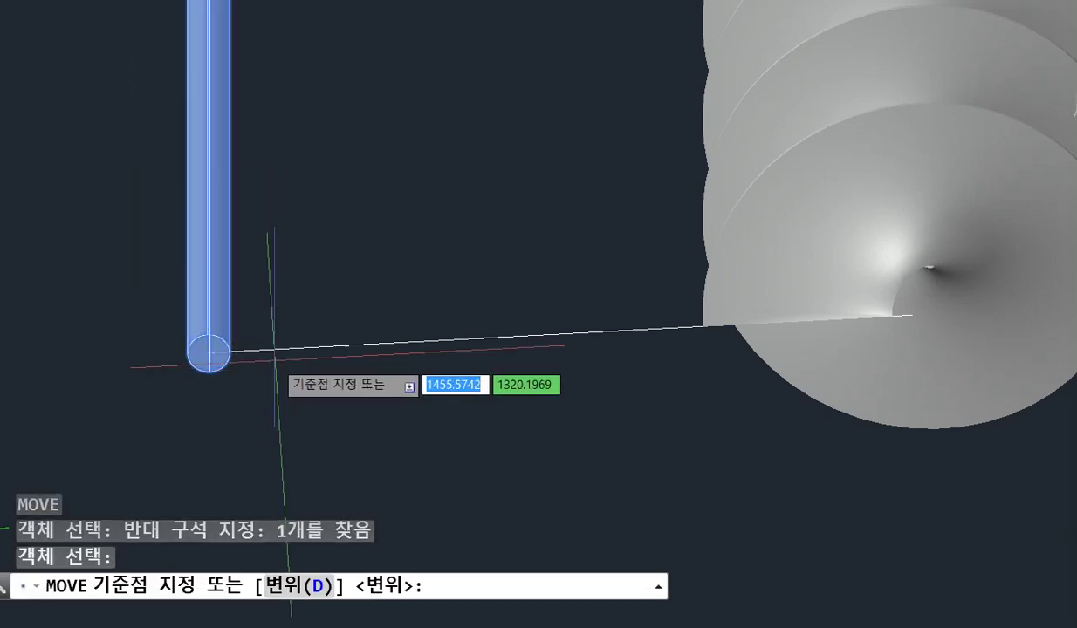
Move the shaft from its bottom endpoint onto the flight's inner endpoint
{"action": "scroll", "coordinate": [264, 363], "scroll_direction": "up", "scroll_amount": 2}
{"action": "scroll", "coordinate": [265, 362], "scroll_direction": "up", "scroll_amount": 2}
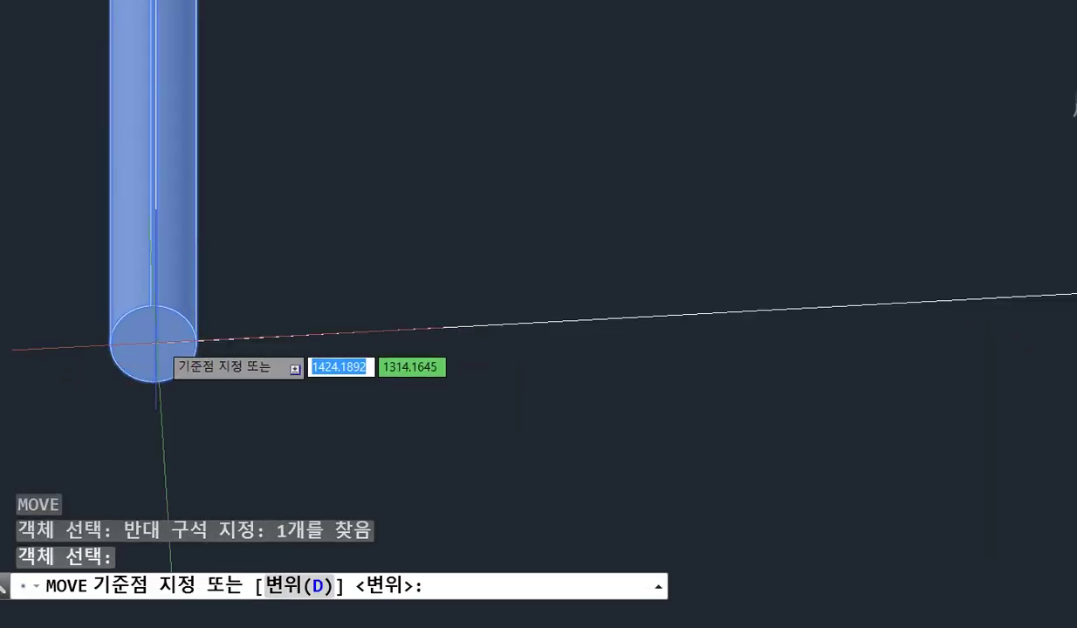
{"action": "type", "text": "END"}
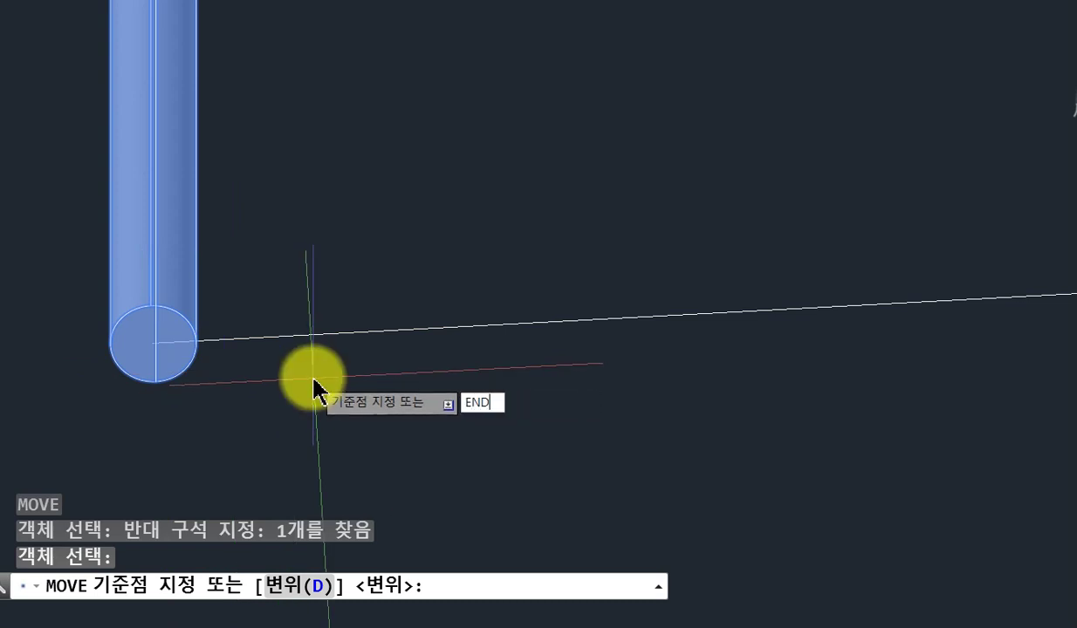
{"action": "key", "text": "Return"}
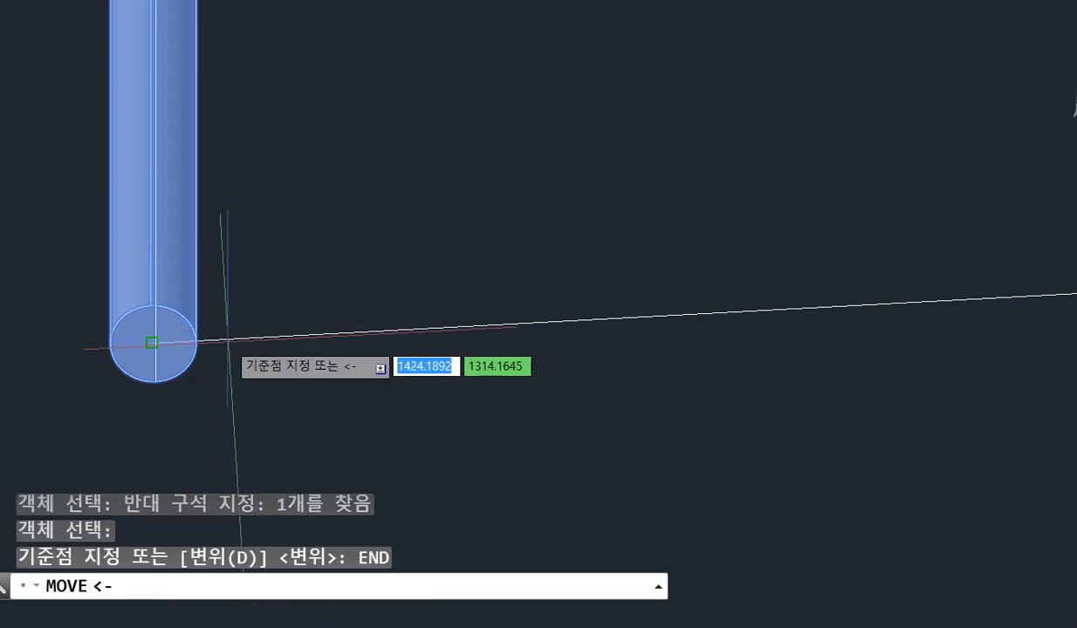
{"action": "left_click", "coordinate": [228, 337]}
{"action": "scroll", "coordinate": [229, 325], "scroll_direction": "down", "scroll_amount": 4}
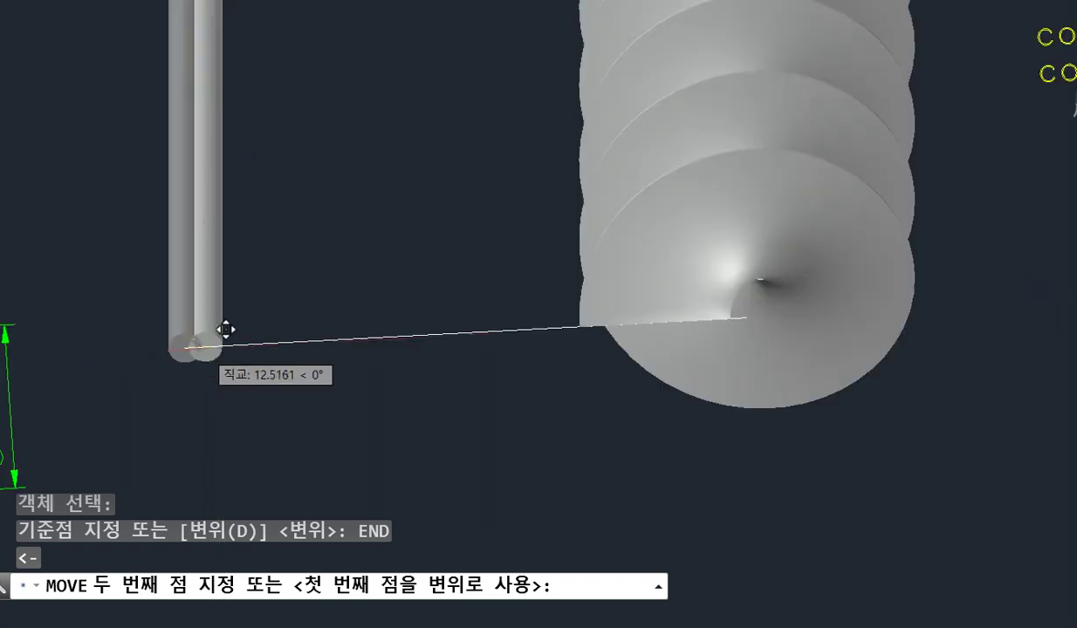
{"action": "scroll", "coordinate": [497, 332], "scroll_direction": "up", "scroll_amount": 5}
{"action": "type", "text": "END"}
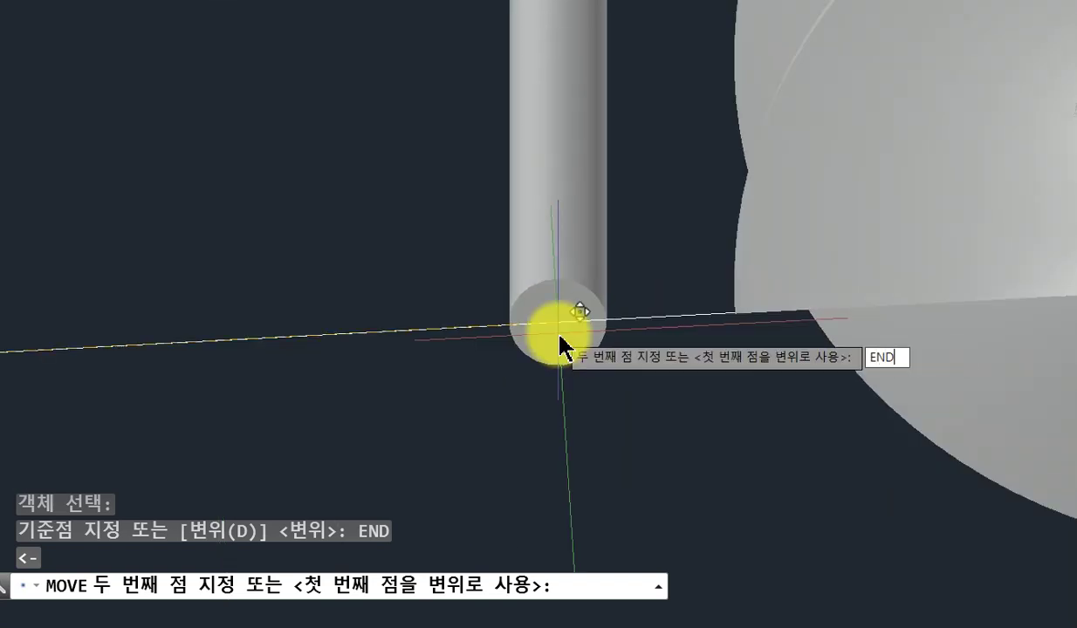
{"action": "key", "text": "Return"}
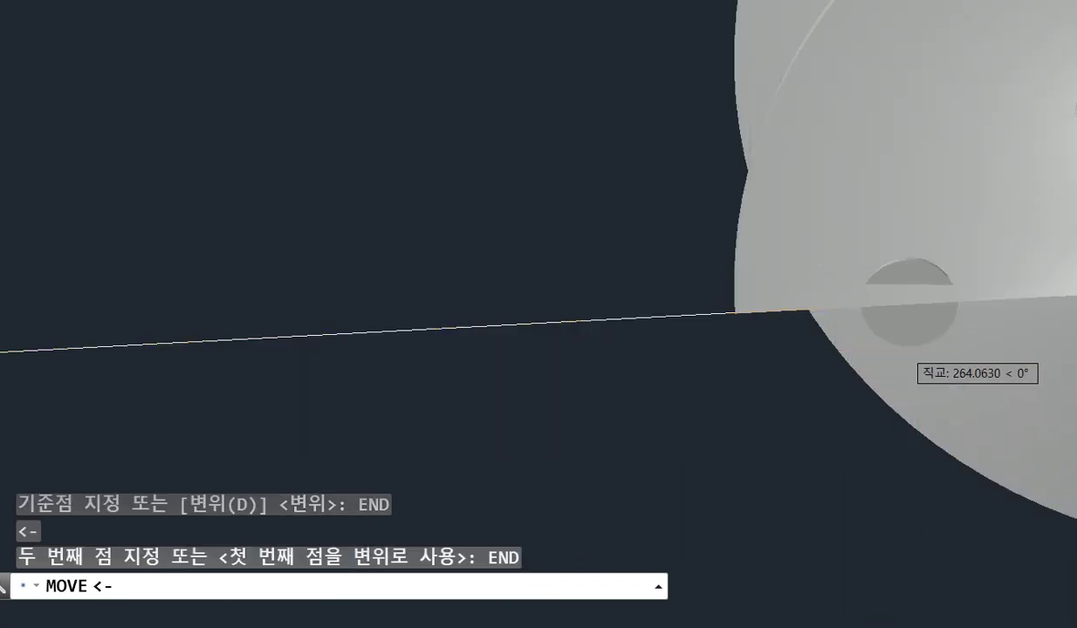
{"action": "middle_click_drag", "start_coordinate": [925, 367], "coordinate": [436, 367]}
{"action": "scroll", "coordinate": [737, 283], "scroll_direction": "up", "scroll_amount": 3}
{"action": "scroll", "coordinate": [762, 259], "scroll_direction": "up", "scroll_amount": 3}
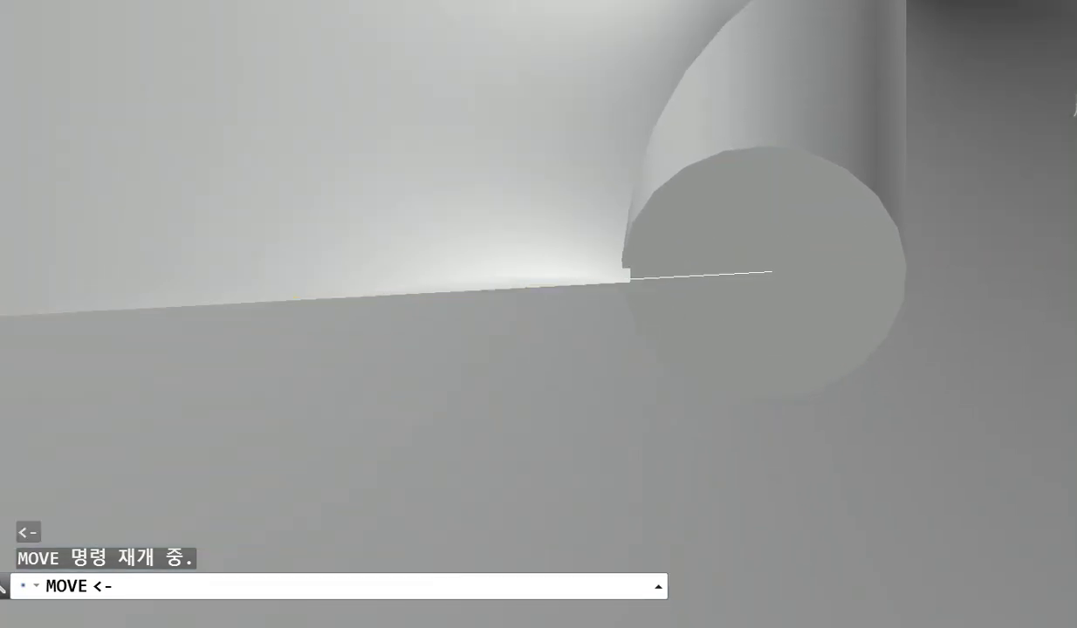
{"action": "key", "text": "Escape"}
{"action": "key", "text": "Escape"}
Recolour the shaft cylinder to colour 3 (green) with the CC3 alias
{"action": "scroll", "coordinate": [760, 265], "scroll_direction": "down", "scroll_amount": 3}
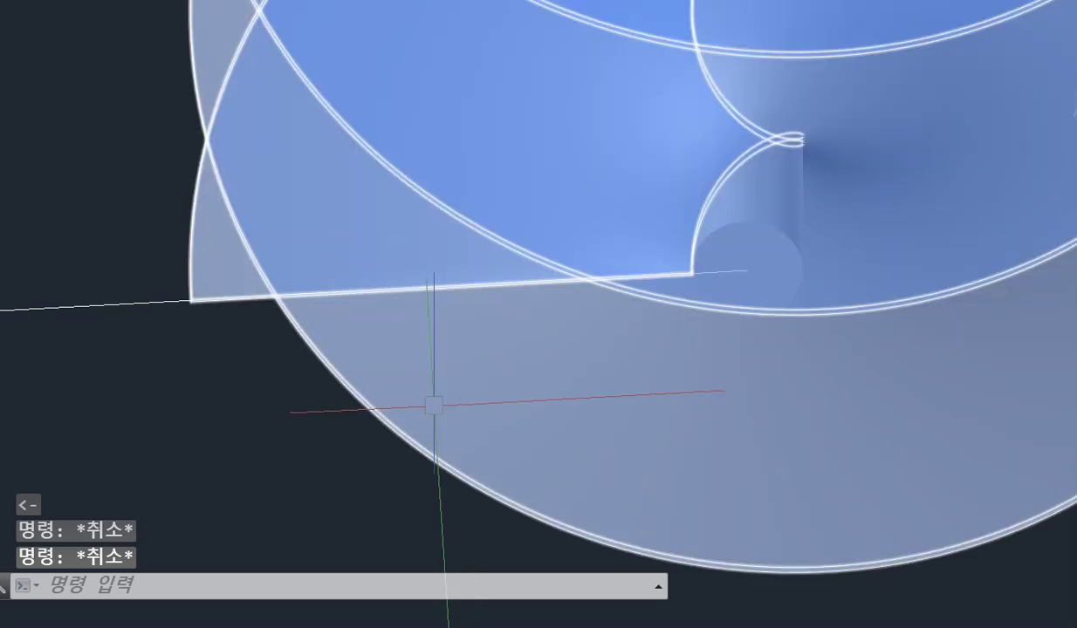
{"action": "middle_click_drag", "start_coordinate": [434, 409], "coordinate": [558, 423]}
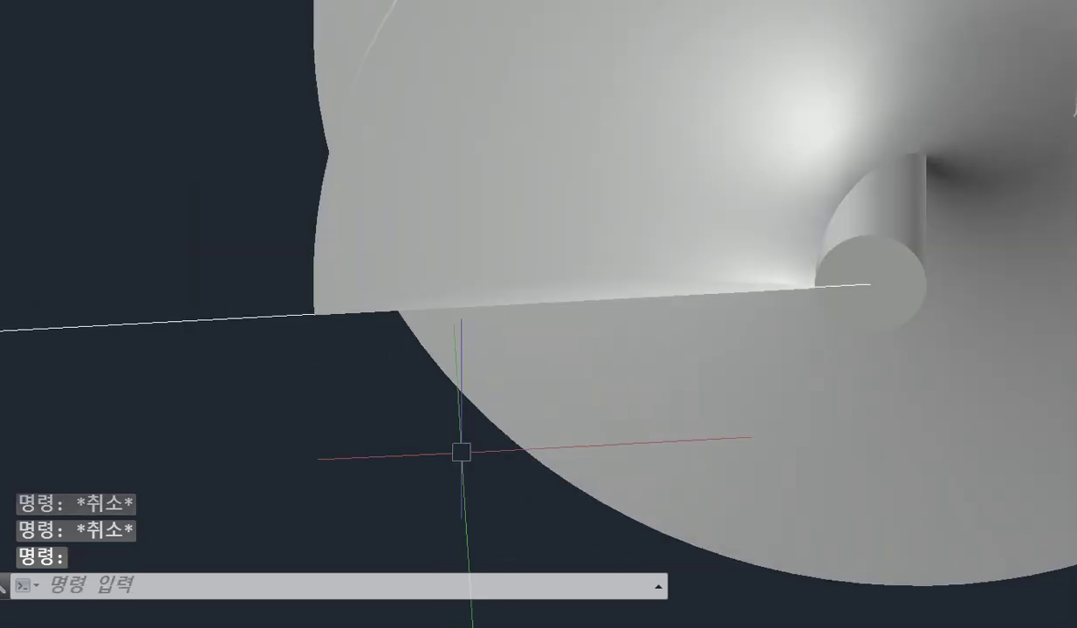
{"action": "key", "text": "ctrl+a"}
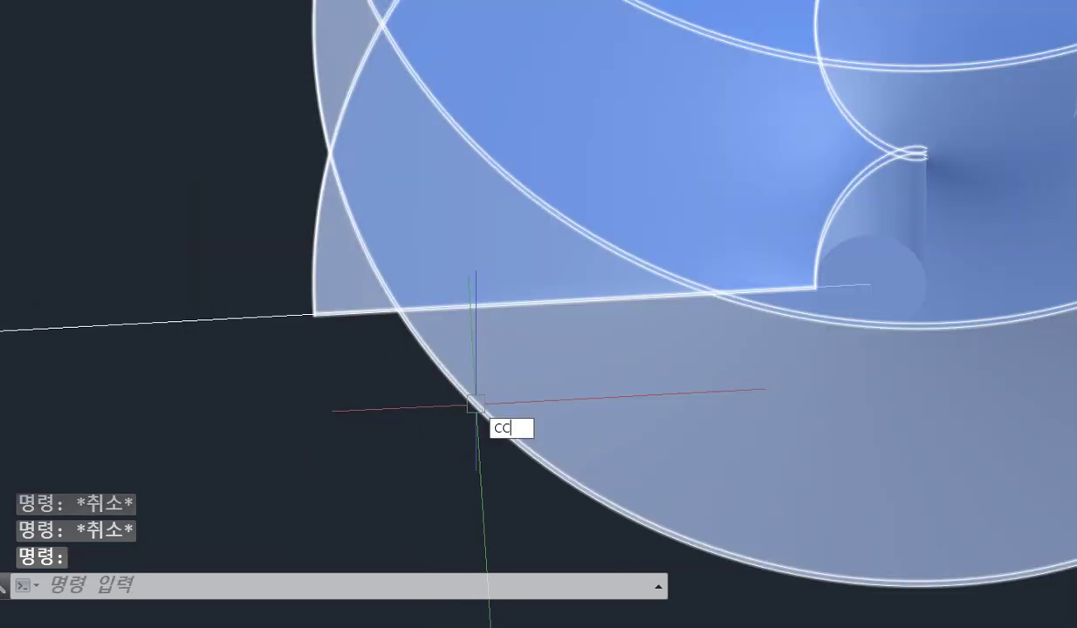
{"action": "key", "text": "Return"}
{"action": "left_click", "coordinate": [855, 249]}
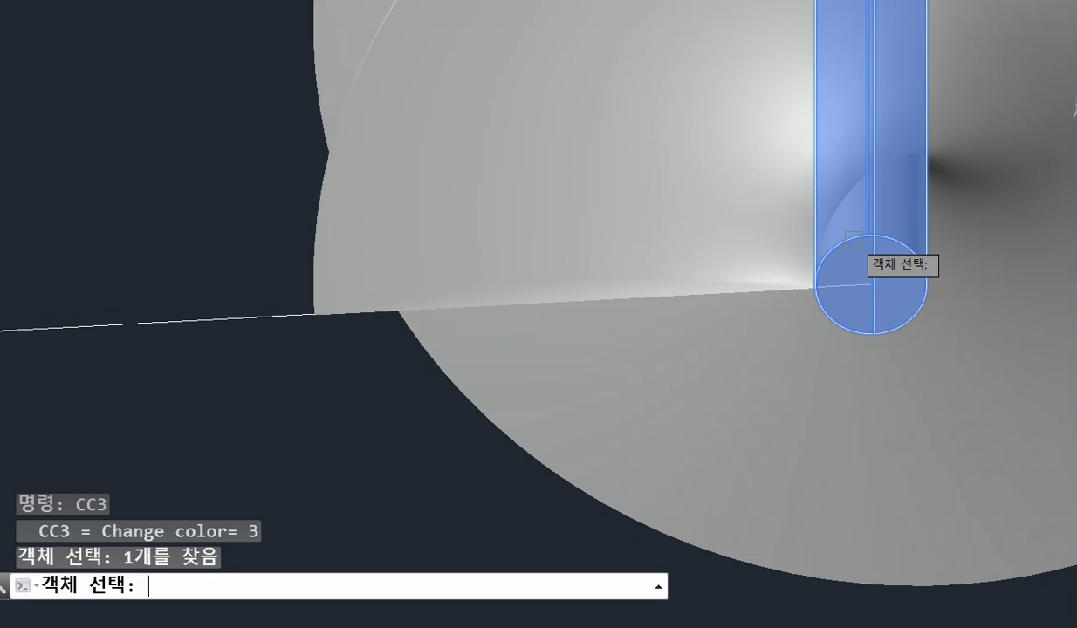
{"action": "key", "text": "Return"}
Switch to a zoomed-extents plan view with V0, then tilt into 3D
{"action": "scroll", "coordinate": [719, 340], "scroll_direction": "down", "scroll_amount": 2}
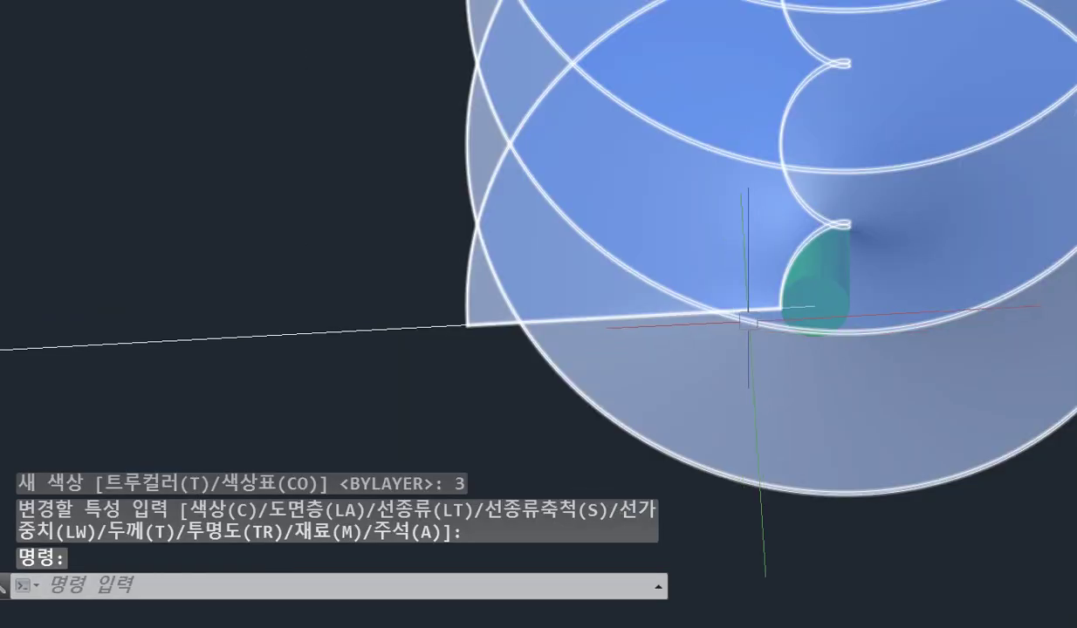
{"action": "scroll", "coordinate": [733, 315], "scroll_direction": "down", "scroll_amount": 2}
{"action": "type", "text": "V0"}
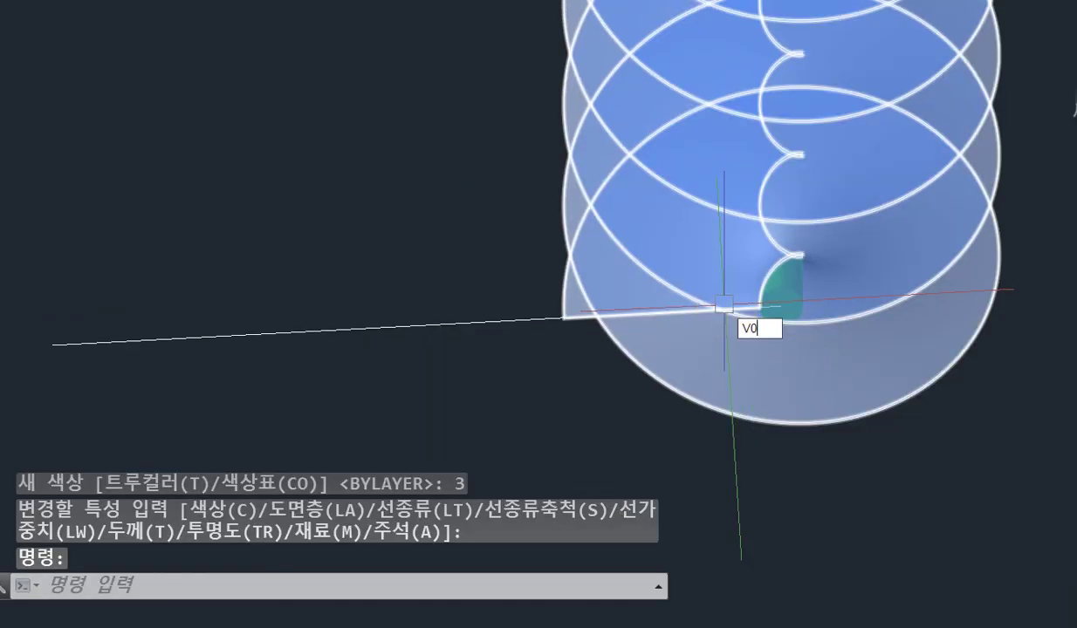
{"action": "key", "text": "Return"}
{"action": "scroll", "coordinate": [710, 202], "scroll_direction": "up", "scroll_amount": 2}
{"action": "scroll", "coordinate": [721, 240], "scroll_direction": "up", "scroll_amount": 5}
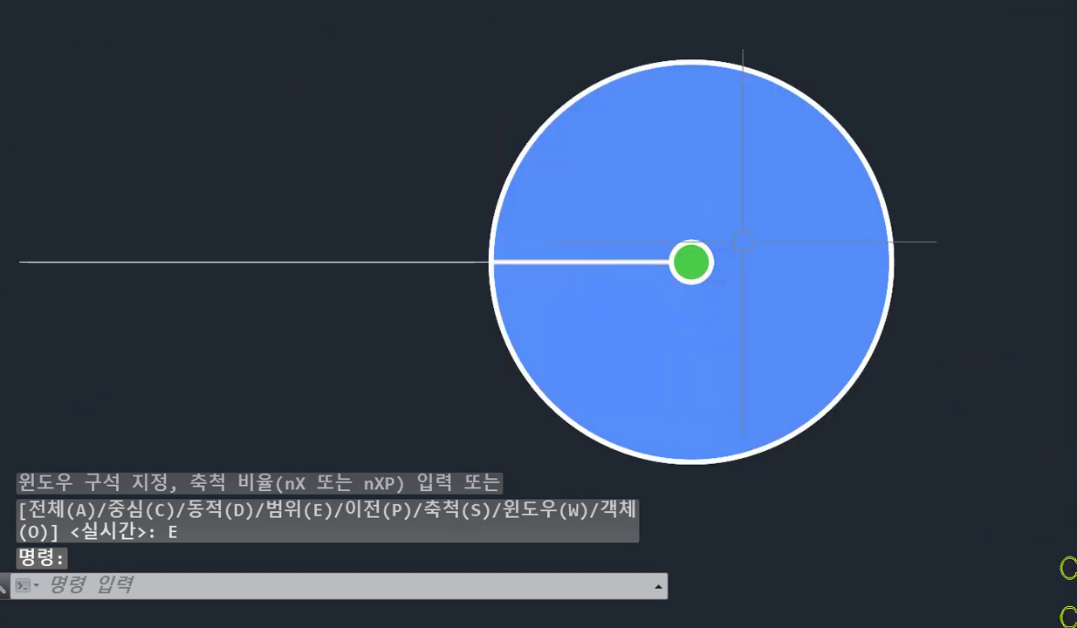
{"action": "scroll", "coordinate": [716, 296], "scroll_direction": "up", "scroll_amount": 3}
{"action": "mouse_move", "coordinate": [716, 295]}
{"action": "middle_mouse_down", "text": "shift"}
{"action": "mouse_move", "coordinate": [689, 253]}
{"action": "mouse_move", "coordinate": [702, 440]}
{"action": "mouse_move", "coordinate": [658, 244]}
{"action": "mouse_move", "coordinate": [611, 207]}
{"action": "middle_mouse_up", "text": "shift"}
{"action": "scroll", "coordinate": [659, 244], "scroll_direction": "up", "scroll_amount": 5}
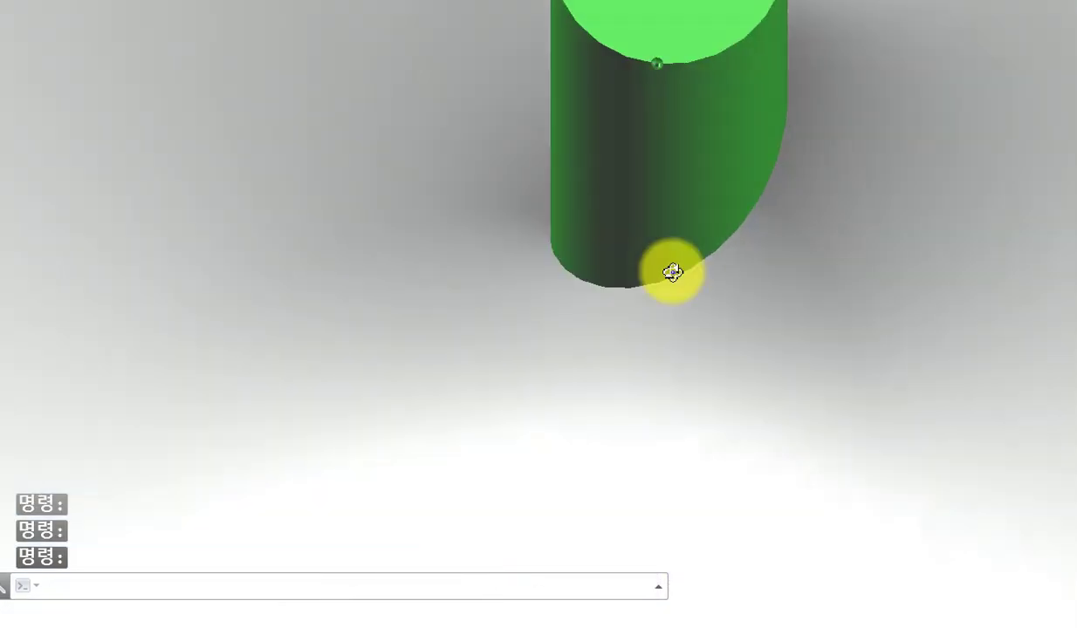
{"action": "middle_click_drag", "start_coordinate": [654, 121], "coordinate": [679, 361]}
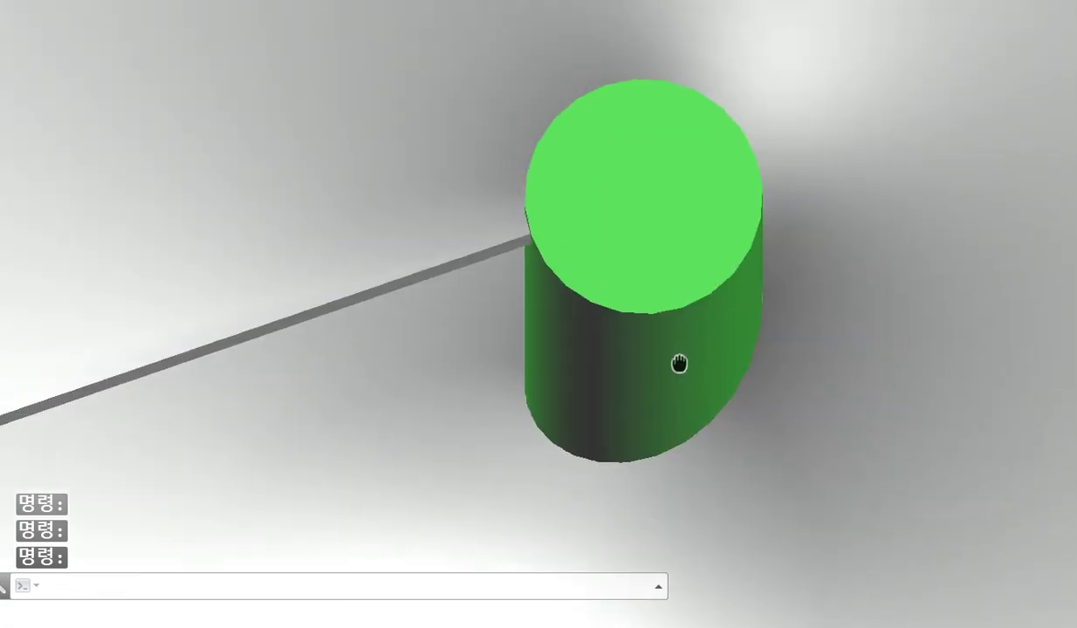
{"action": "scroll", "coordinate": [678, 362], "scroll_direction": "up", "scroll_amount": 2}
{"action": "scroll", "coordinate": [630, 257], "scroll_direction": "up", "scroll_amount": 2}
{"action": "scroll", "coordinate": [630, 258], "scroll_direction": "up", "scroll_amount": 2}
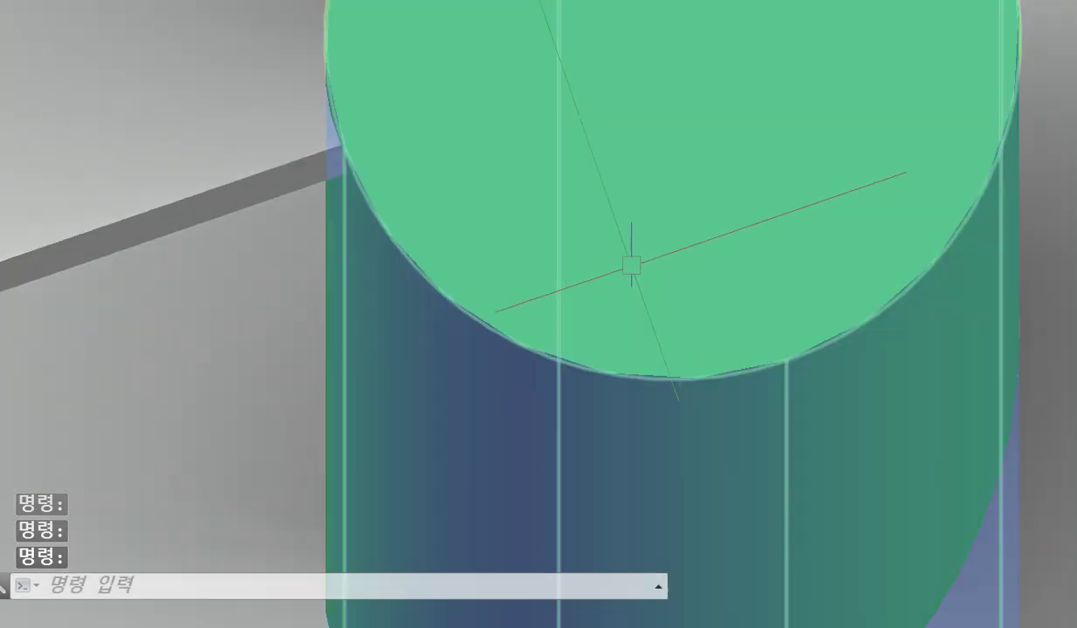
{"action": "scroll", "coordinate": [630, 262], "scroll_direction": "down", "scroll_amount": 3}
{"action": "middle_click_drag", "start_coordinate": [642, 253], "coordinate": [548, 272], "text": "shift"}
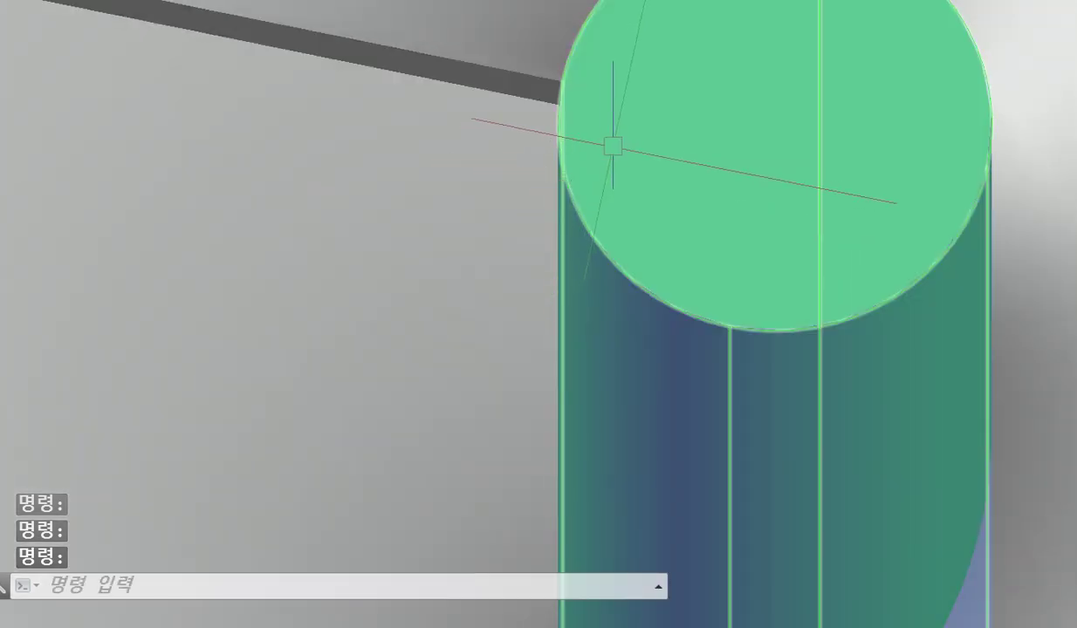
{"action": "mouse_move", "coordinate": [612, 144]}
{"action": "middle_mouse_down", "text": "shift"}
{"action": "mouse_move", "coordinate": [597, 119]}
{"action": "mouse_move", "coordinate": [627, 32]}
{"action": "middle_mouse_up", "text": "shift"}
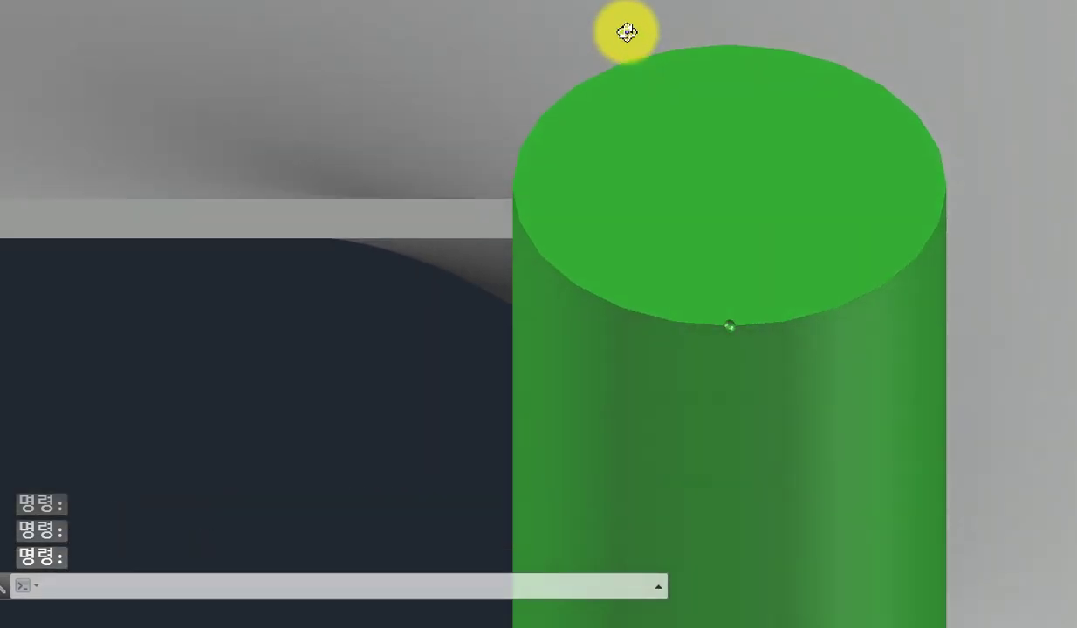
{"action": "scroll", "coordinate": [539, 223], "scroll_direction": "up", "scroll_amount": 3}
{"action": "middle_click_drag", "start_coordinate": [538, 222], "coordinate": [688, 232]}
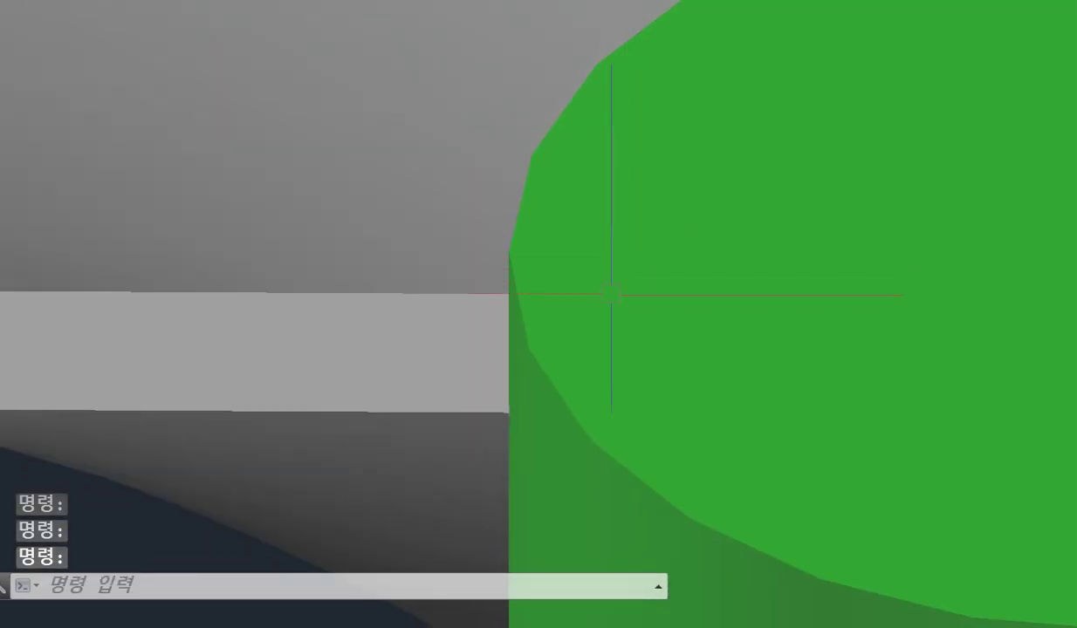
{"action": "middle_click_drag", "start_coordinate": [575, 298], "coordinate": [658, 252], "text": "shift"}
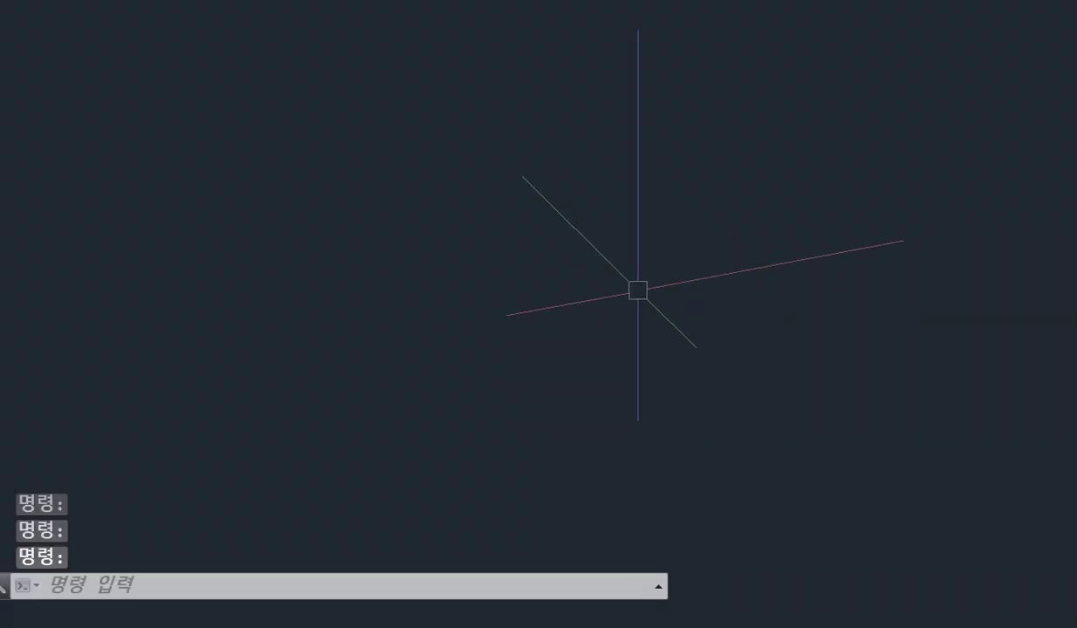
{"action": "key", "text": "Escape"}
{"action": "key", "text": "Escape"}
{"action": "key", "text": "Escape"}
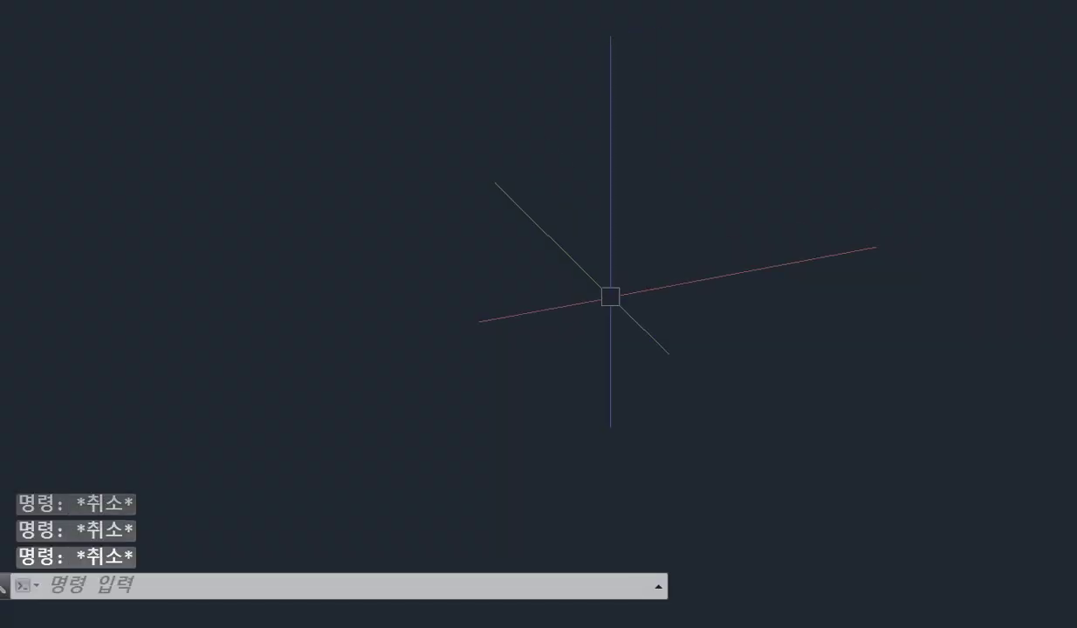
{"action": "type", "text": "V"}
Orbit and zoom in on the shaft's lower end where the flight's first turn meets it
{"action": "key", "text": "Return"}
{"action": "scroll", "coordinate": [663, 244], "scroll_direction": "up", "scroll_amount": 2}
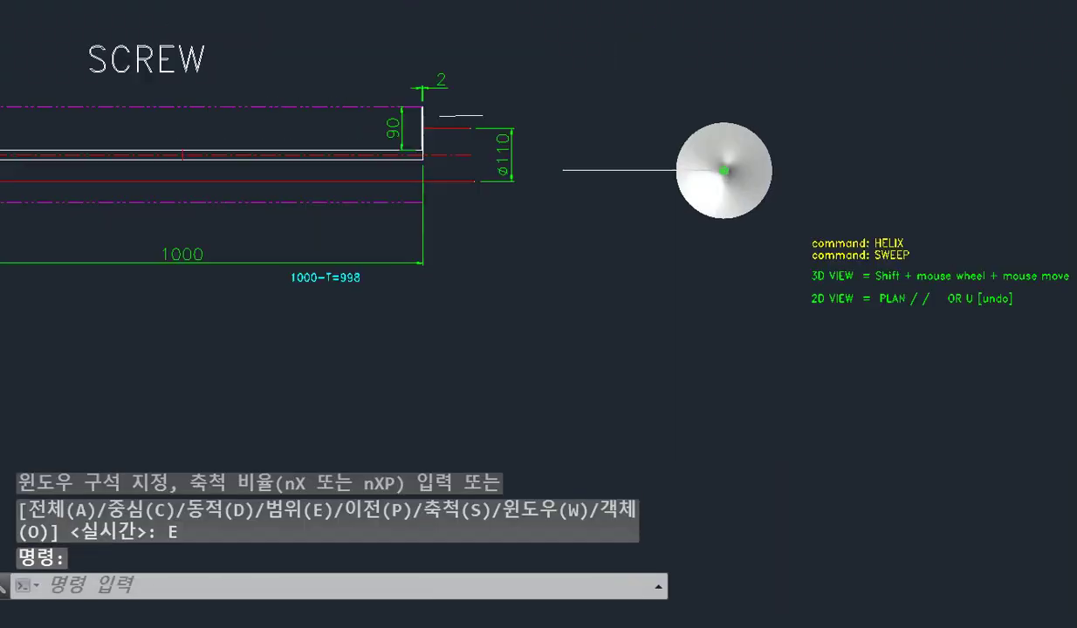
{"action": "scroll", "coordinate": [721, 181], "scroll_direction": "up", "scroll_amount": 2}
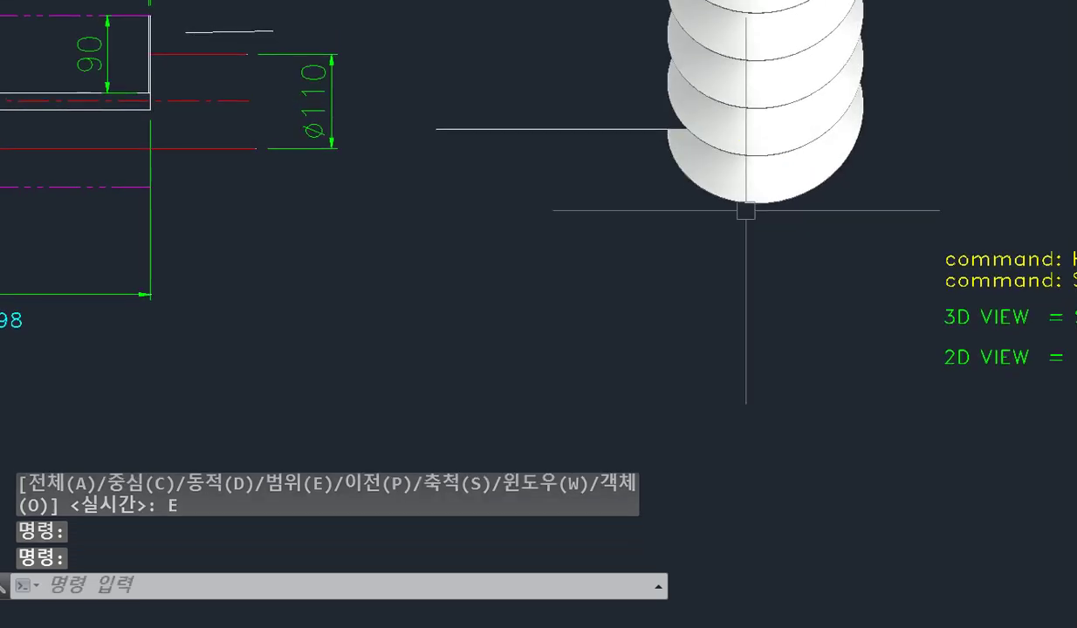
{"action": "mouse_move", "coordinate": [747, 207]}
{"action": "middle_mouse_down"}
{"action": "mouse_move", "coordinate": [755, 417]}
{"action": "mouse_move", "coordinate": [765, 274]}
{"action": "middle_mouse_up"}
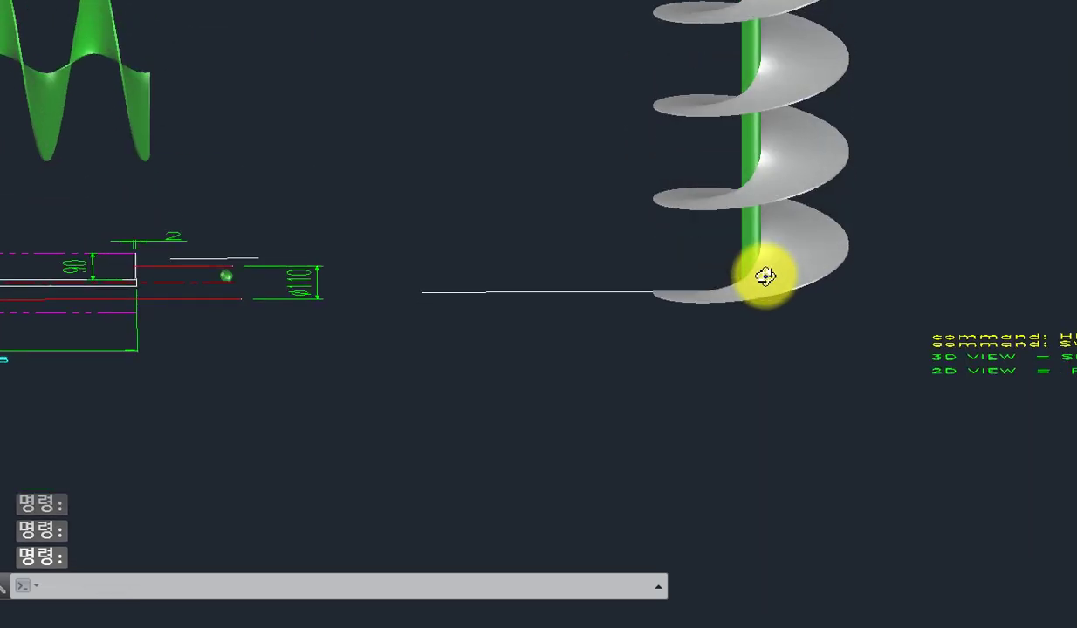
{"action": "mouse_move", "coordinate": [551, 337]}
{"action": "middle_mouse_down", "text": "shift"}
{"action": "mouse_move", "coordinate": [671, 354]}
{"action": "mouse_move", "coordinate": [726, 252]}
{"action": "mouse_move", "coordinate": [577, 349]}
{"action": "middle_mouse_up", "text": "shift"}
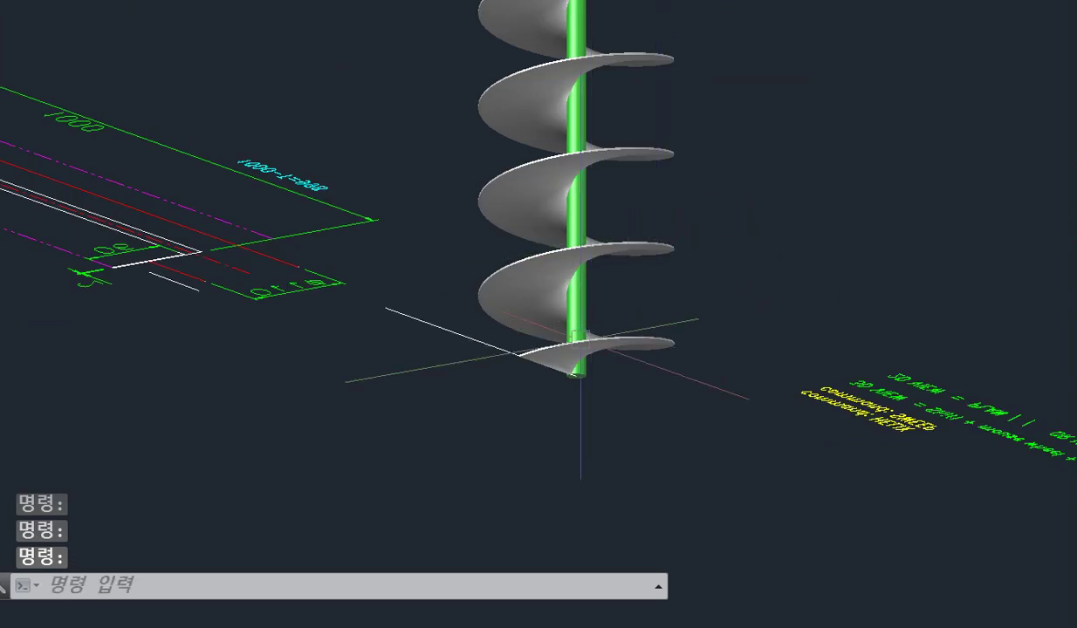
{"action": "scroll", "coordinate": [576, 419], "scroll_direction": "up", "scroll_amount": 3}
{"action": "scroll", "coordinate": [570, 441], "scroll_direction": "up", "scroll_amount": 3}
{"action": "scroll", "coordinate": [612, 463], "scroll_direction": "up", "scroll_amount": 3}
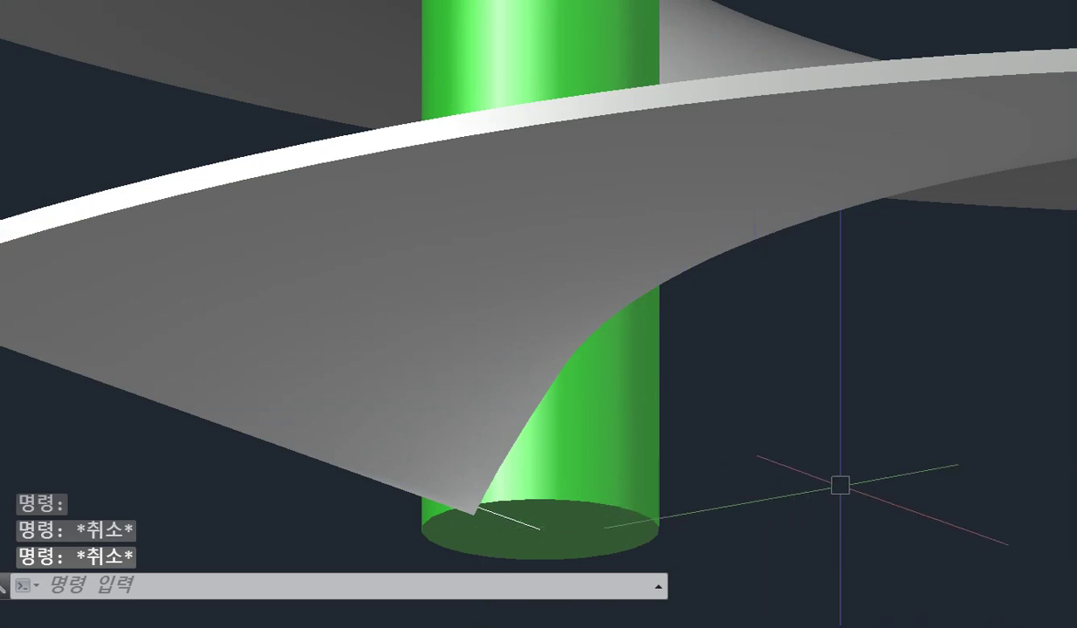
{"action": "mouse_move", "coordinate": [839, 485]}
{"action": "middle_mouse_down", "text": "shift"}
{"action": "mouse_move", "coordinate": [740, 485]}
{"action": "mouse_move", "coordinate": [675, 504]}
{"action": "mouse_move", "coordinate": [685, 517]}
{"action": "middle_mouse_up", "text": "shift"}
{"action": "type", "text": "M"}
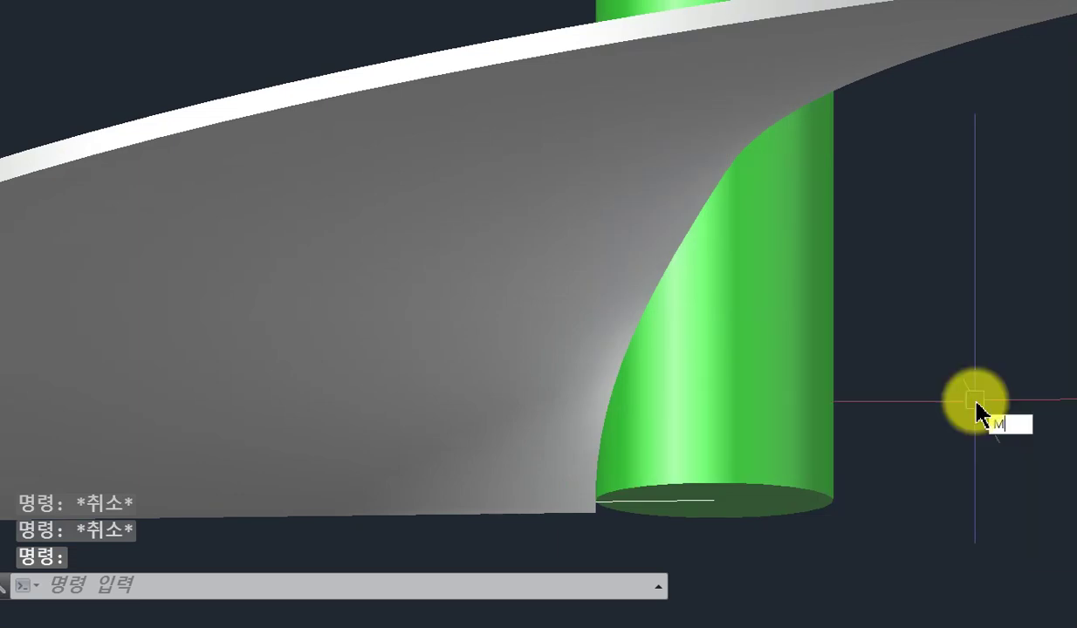
{"action": "key", "text": "Return"}
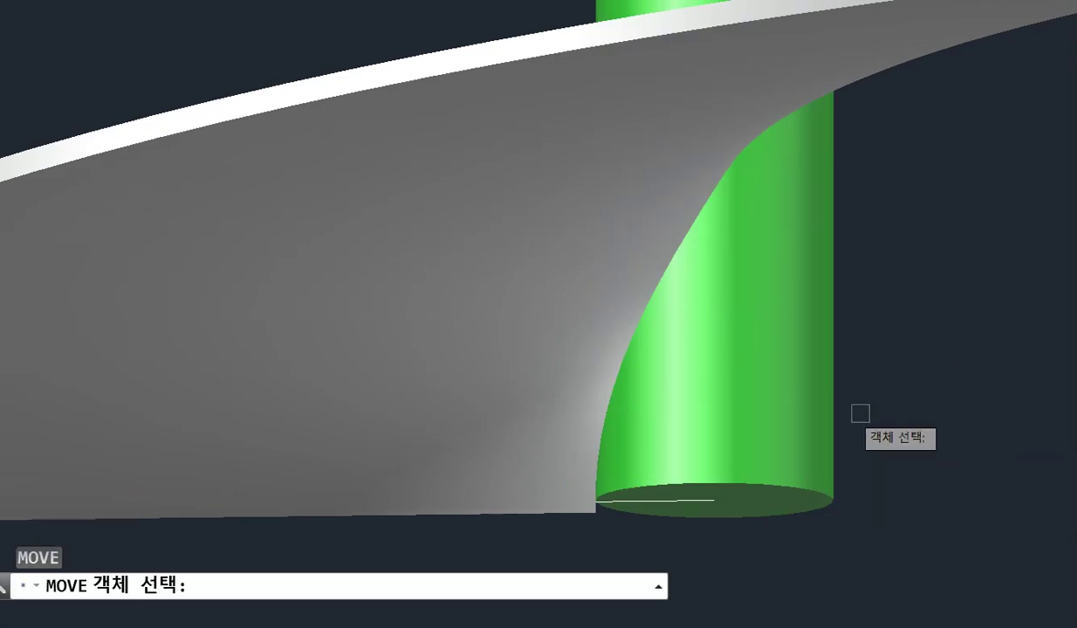
{"action": "left_click", "coordinate": [791, 415]}
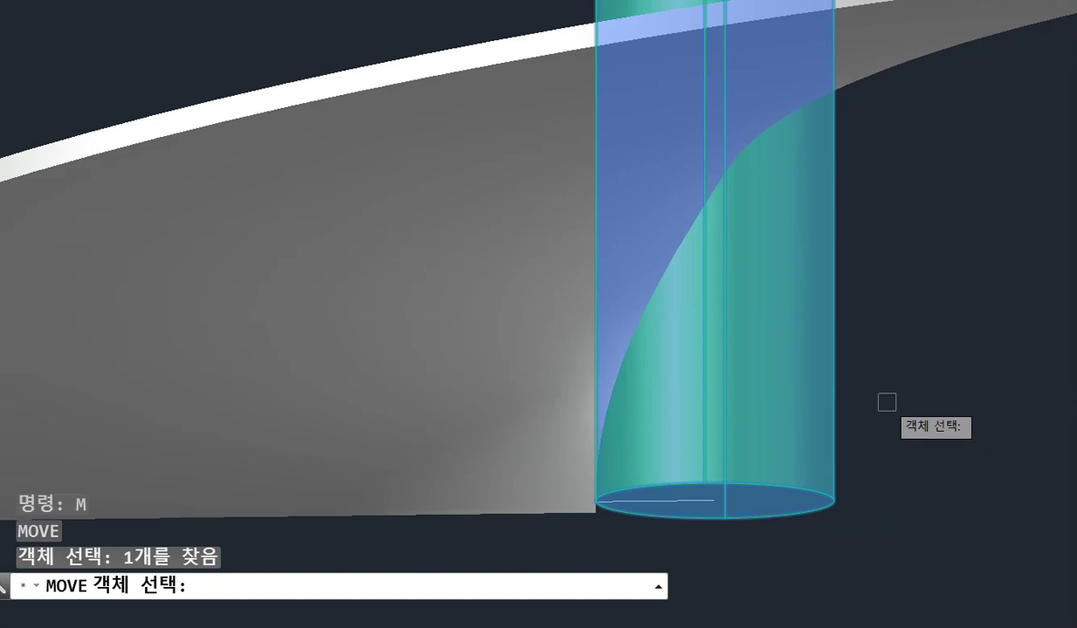
{"action": "key", "text": "Return"}
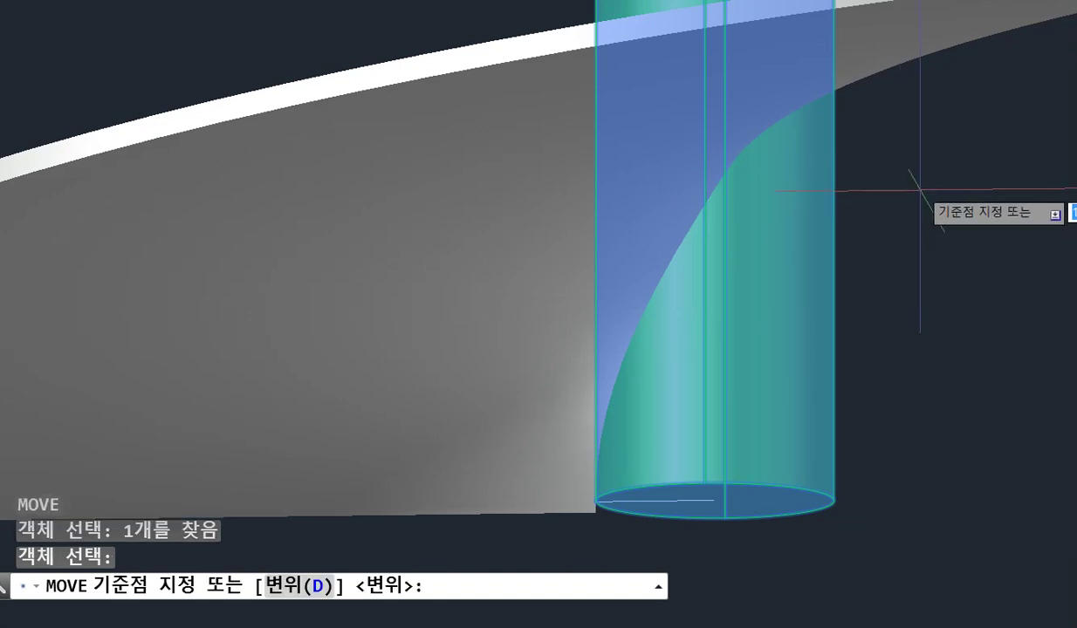
{"action": "left_click", "coordinate": [919, 179]}
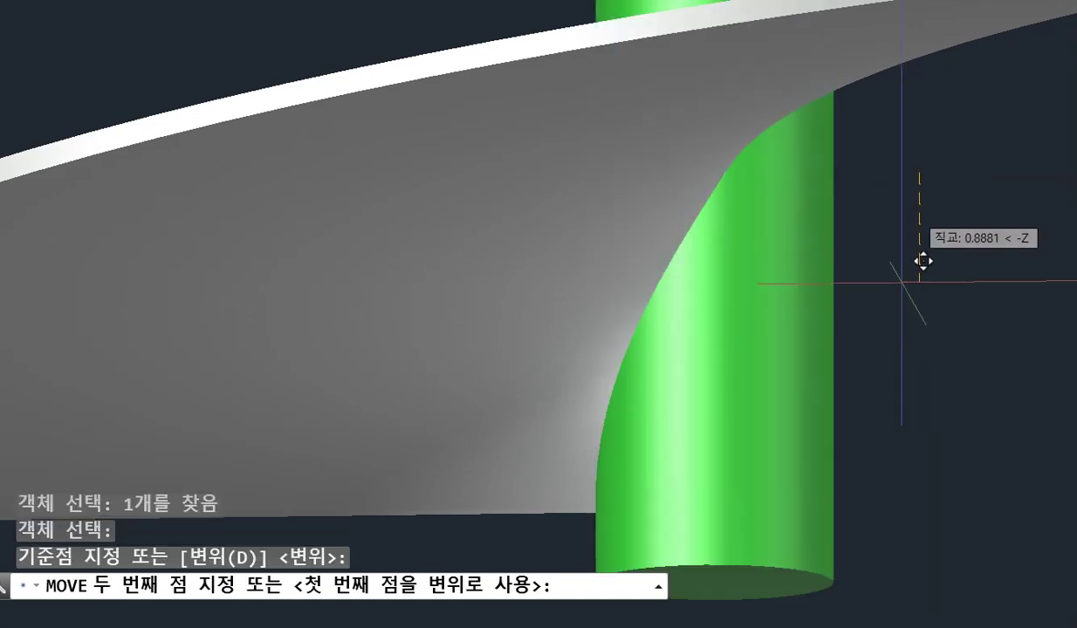
{"action": "left_click", "coordinate": [899, 358]}
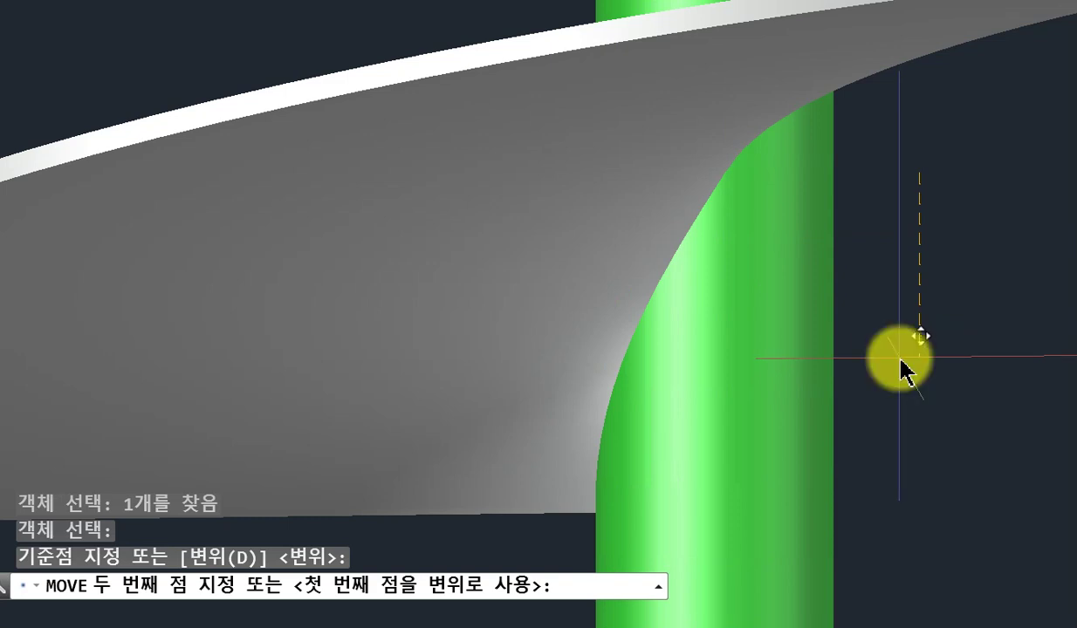
{"action": "key", "text": "Escape"}
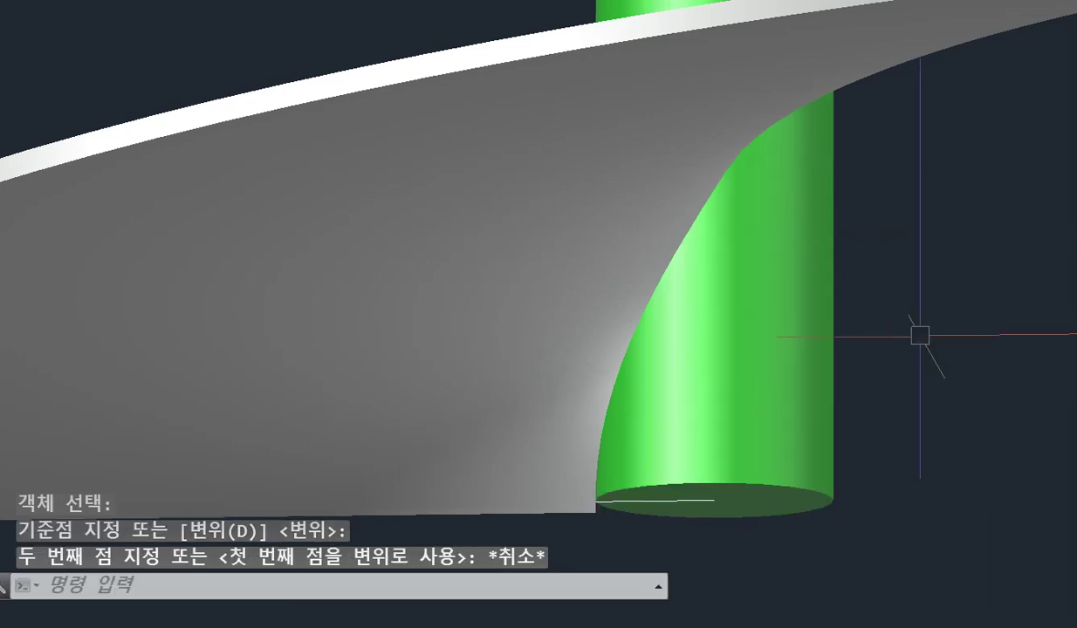
{"action": "middle_click_drag", "start_coordinate": [857, 342], "coordinate": [514, 340]}
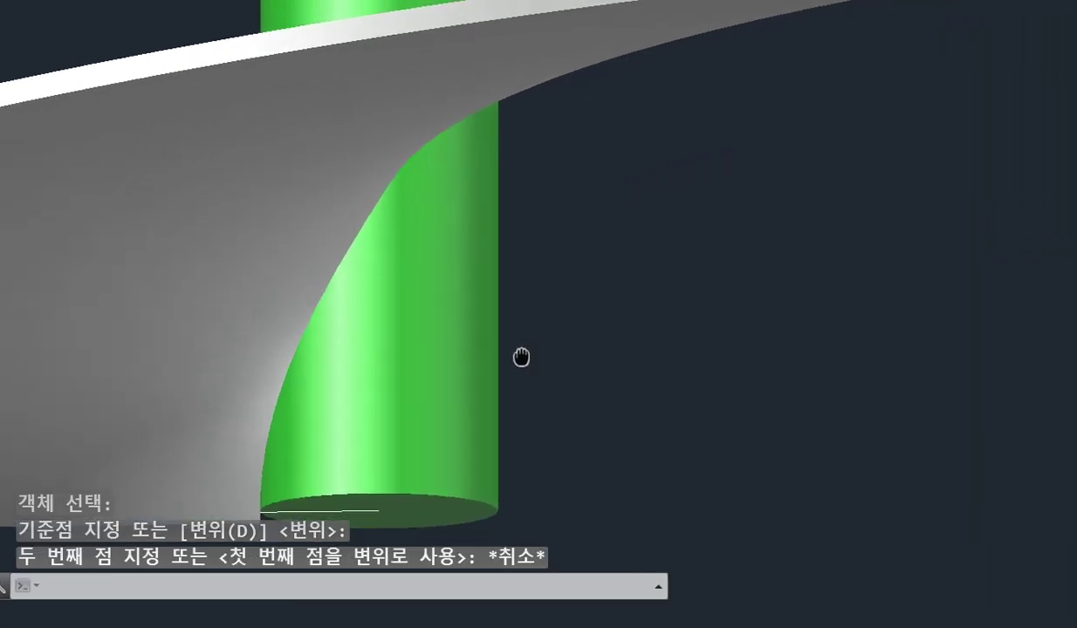
Move the green shaft 1 unit down along −Z to align its base
{"action": "type", "text": "m"}
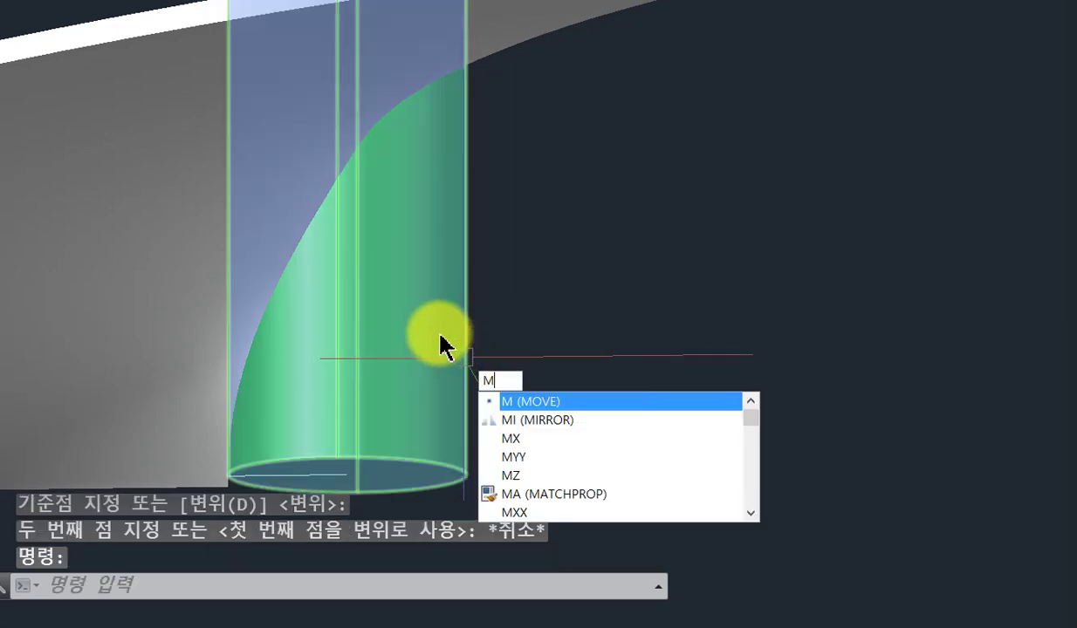
{"action": "key", "text": "Return"}
{"action": "left_click", "coordinate": [407, 283]}
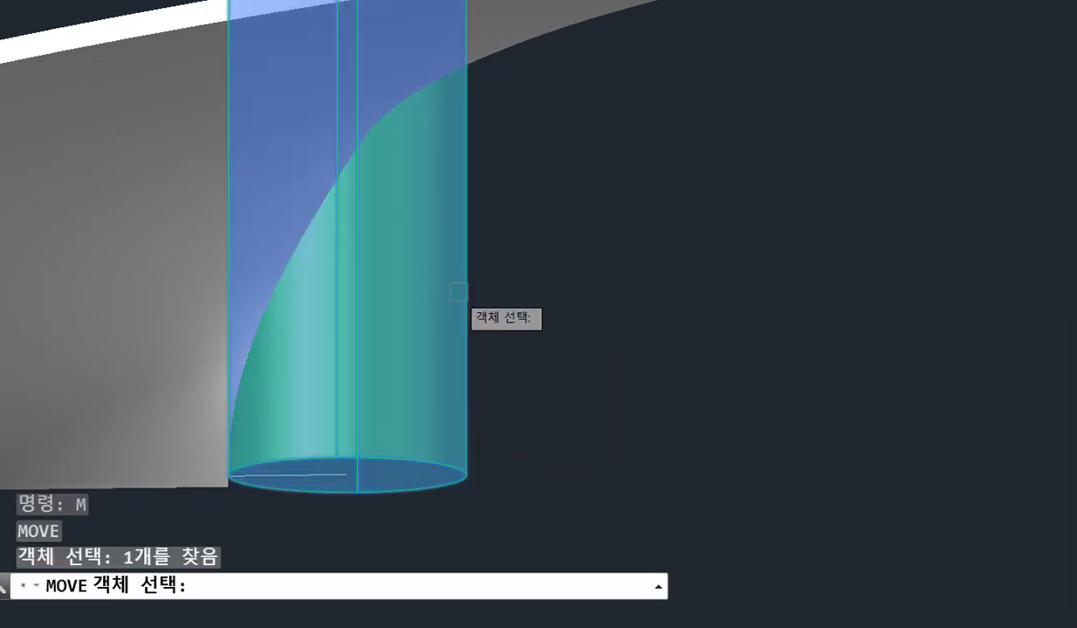
{"action": "left_click", "coordinate": [555, 135]}
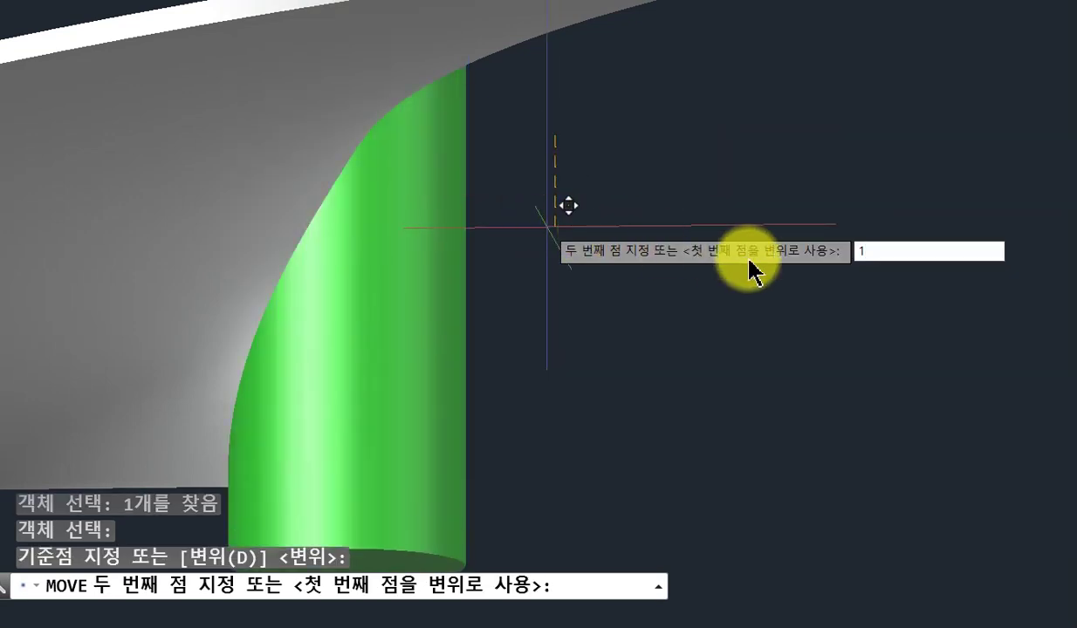
{"action": "type", "text": "1"}
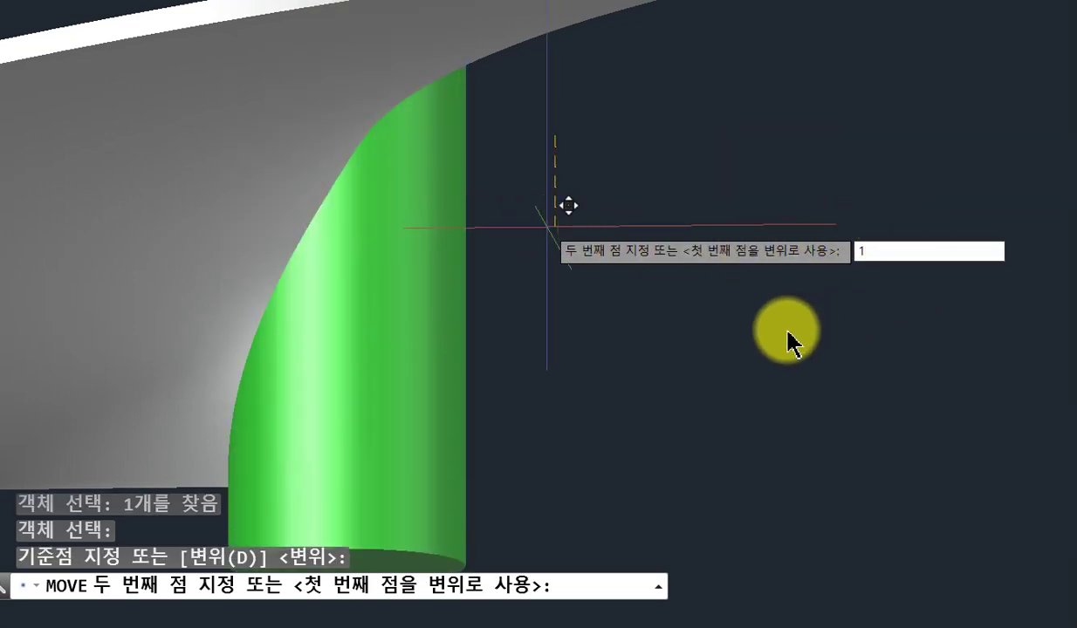
{"action": "key", "text": "Return"}
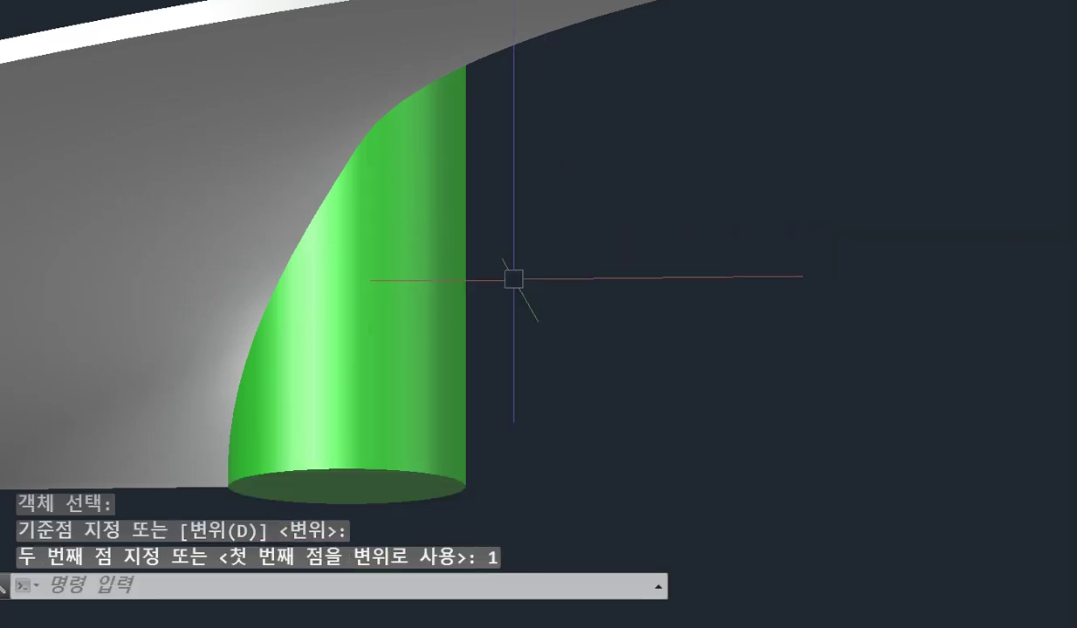
{"action": "scroll", "coordinate": [229, 472], "scroll_direction": "down", "scroll_amount": 2}
{"action": "scroll", "coordinate": [236, 471], "scroll_direction": "up", "scroll_amount": 6}
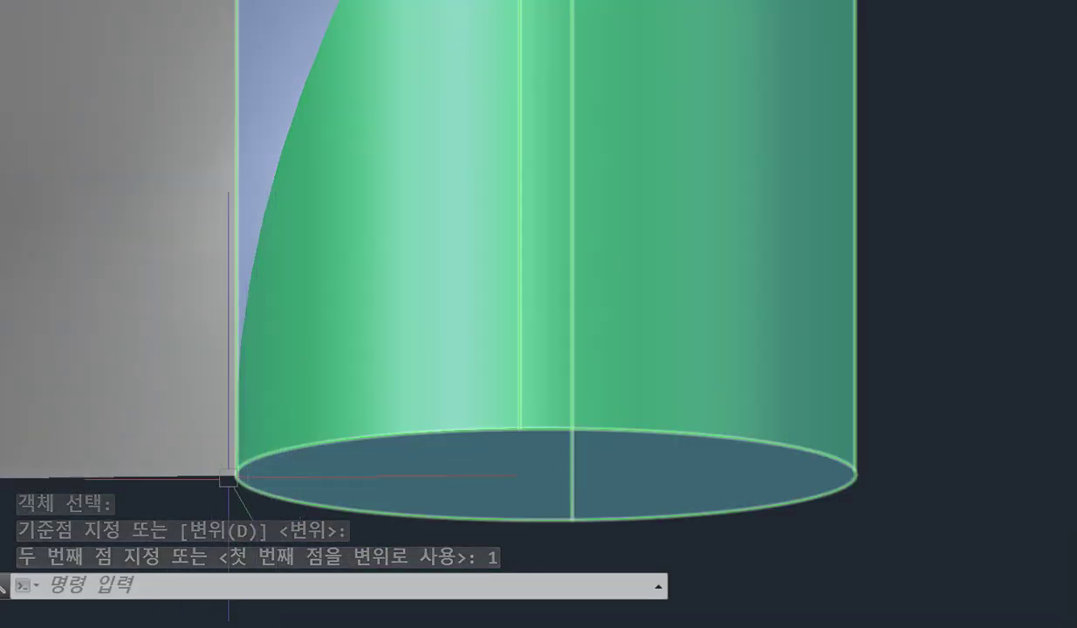
Orbit around the auger to inspect the green shaft inside the spiral flight
{"action": "scroll", "coordinate": [524, 410], "scroll_direction": "down", "scroll_amount": 3}
{"action": "scroll", "coordinate": [516, 384], "scroll_direction": "down", "scroll_amount": 3}
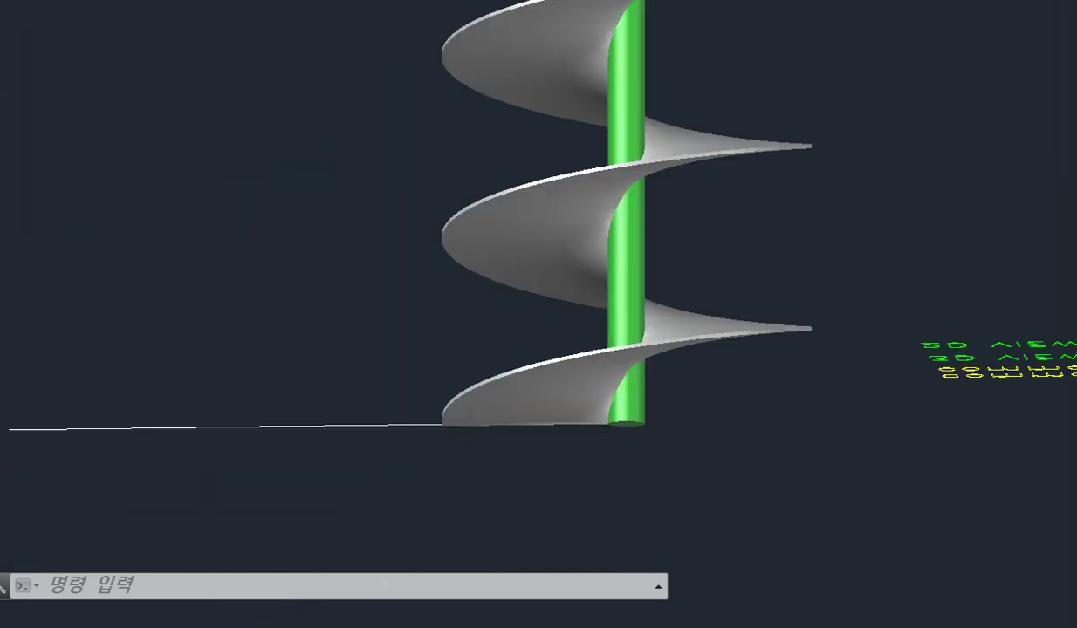
{"action": "scroll", "coordinate": [463, 375], "scroll_direction": "down", "scroll_amount": 2}
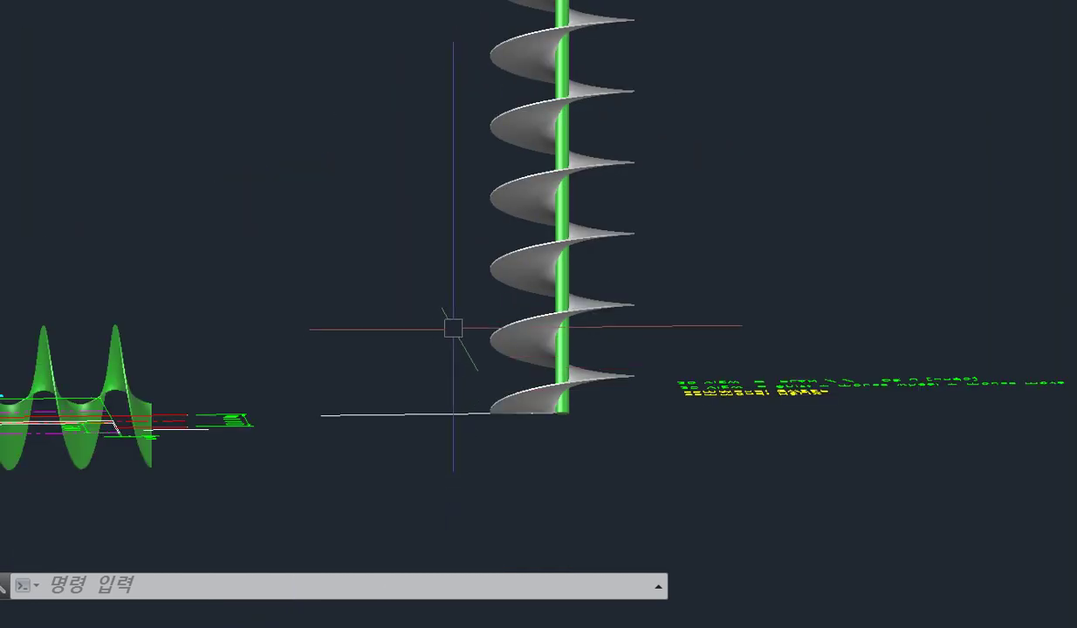
{"action": "mouse_move", "coordinate": [453, 328]}
{"action": "middle_mouse_down", "text": "shift"}
{"action": "mouse_move", "coordinate": [442, 464]}
{"action": "mouse_move", "coordinate": [468, 544]}
{"action": "middle_mouse_up", "text": "shift"}
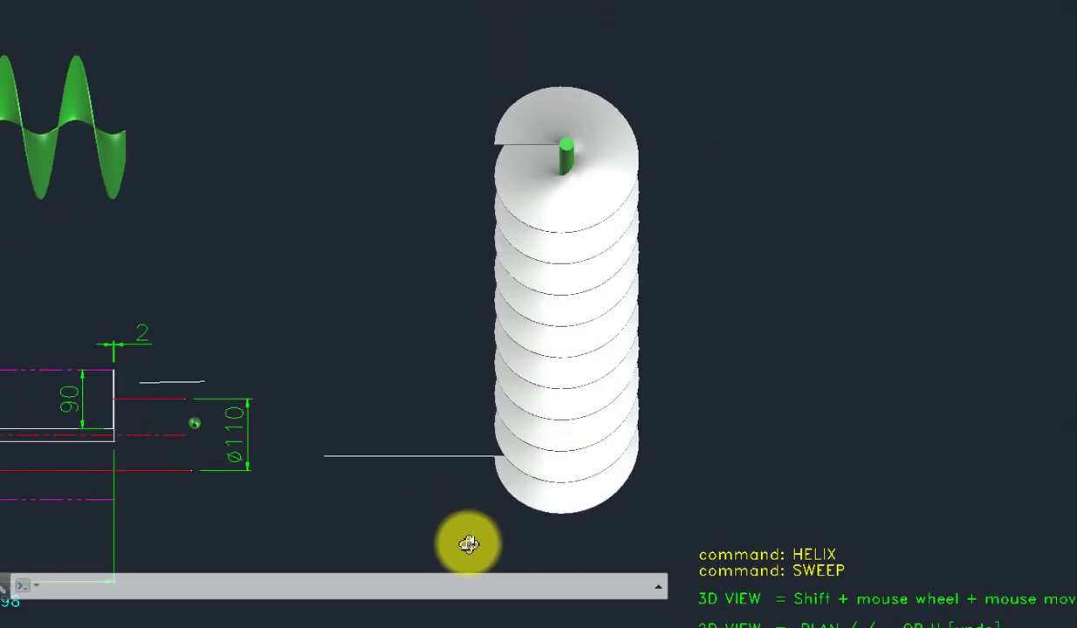
{"action": "scroll", "coordinate": [594, 186], "scroll_direction": "up", "scroll_amount": 3}
{"action": "scroll", "coordinate": [530, 101], "scroll_direction": "up", "scroll_amount": 2}
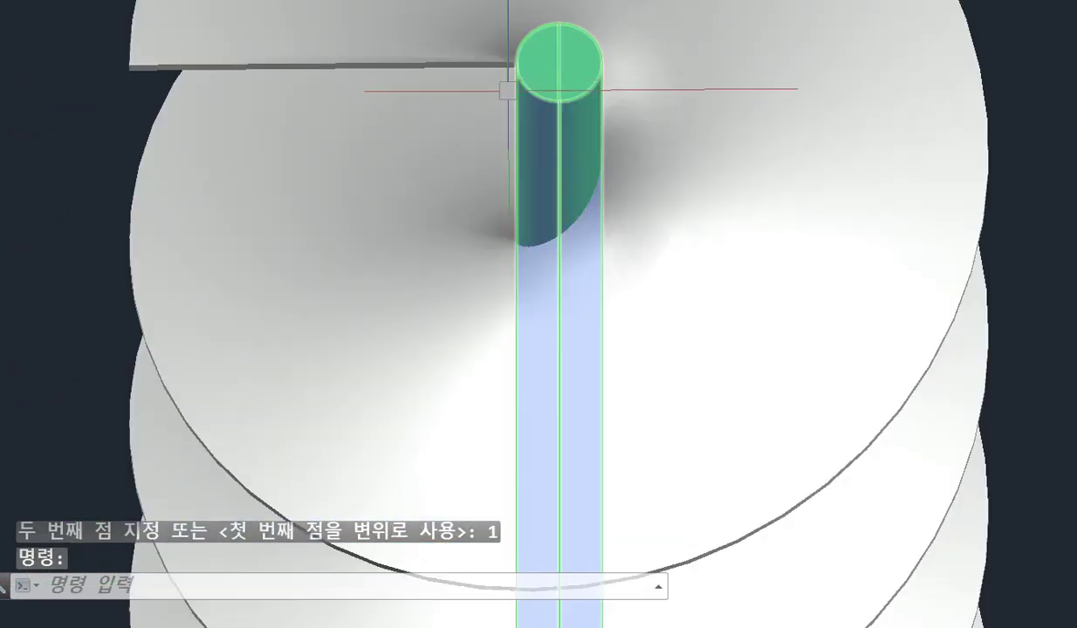
{"action": "middle_click_drag", "start_coordinate": [530, 101], "coordinate": [539, 176], "text": "shift"}
{"action": "mouse_move", "coordinate": [539, 273]}
{"action": "middle_mouse_down", "text": "shift"}
{"action": "mouse_move", "coordinate": [646, 280]}
{"action": "mouse_move", "coordinate": [596, 202]}
{"action": "middle_mouse_up", "text": "shift"}
{"action": "scroll", "coordinate": [596, 237], "scroll_direction": "up", "scroll_amount": 5}
{"action": "scroll", "coordinate": [689, 354], "scroll_direction": "up", "scroll_amount": 3}
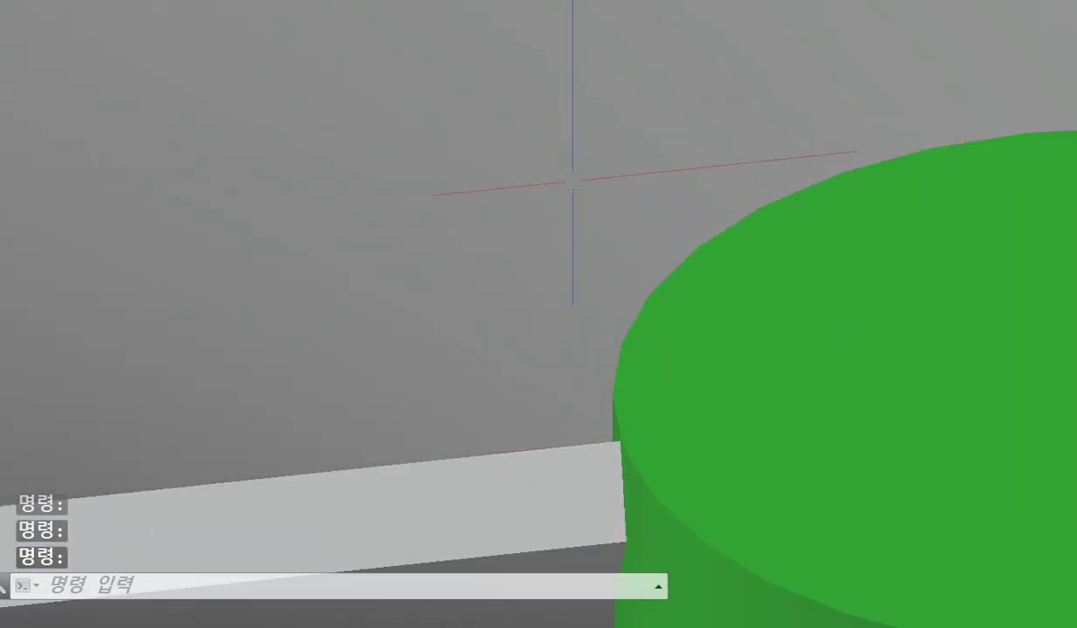
Zoom out and pan to frame the auger beside the SCREW profile and flight sample
{"action": "scroll", "coordinate": [573, 183], "scroll_direction": "down", "scroll_amount": 2}
{"action": "scroll", "coordinate": [568, 188], "scroll_direction": "down", "scroll_amount": 5}
{"action": "scroll", "coordinate": [558, 192], "scroll_direction": "down", "scroll_amount": 2}
{"action": "scroll", "coordinate": [555, 203], "scroll_direction": "down", "scroll_amount": 3}
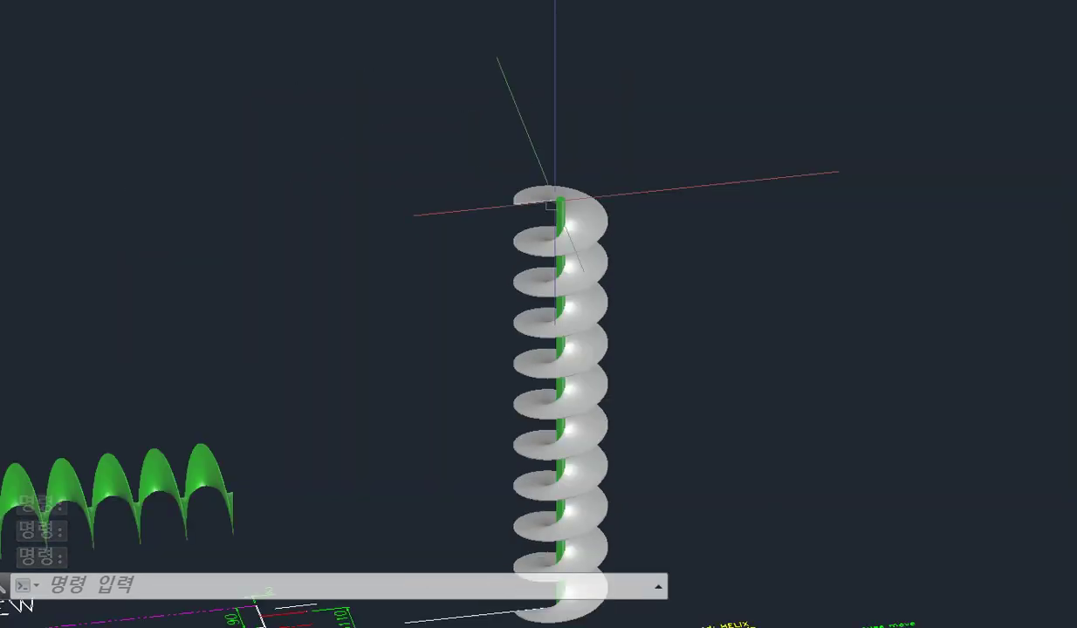
{"action": "scroll", "coordinate": [550, 200], "scroll_direction": "down", "scroll_amount": 2}
{"action": "middle_click_drag", "start_coordinate": [471, 355], "coordinate": [526, 325]}
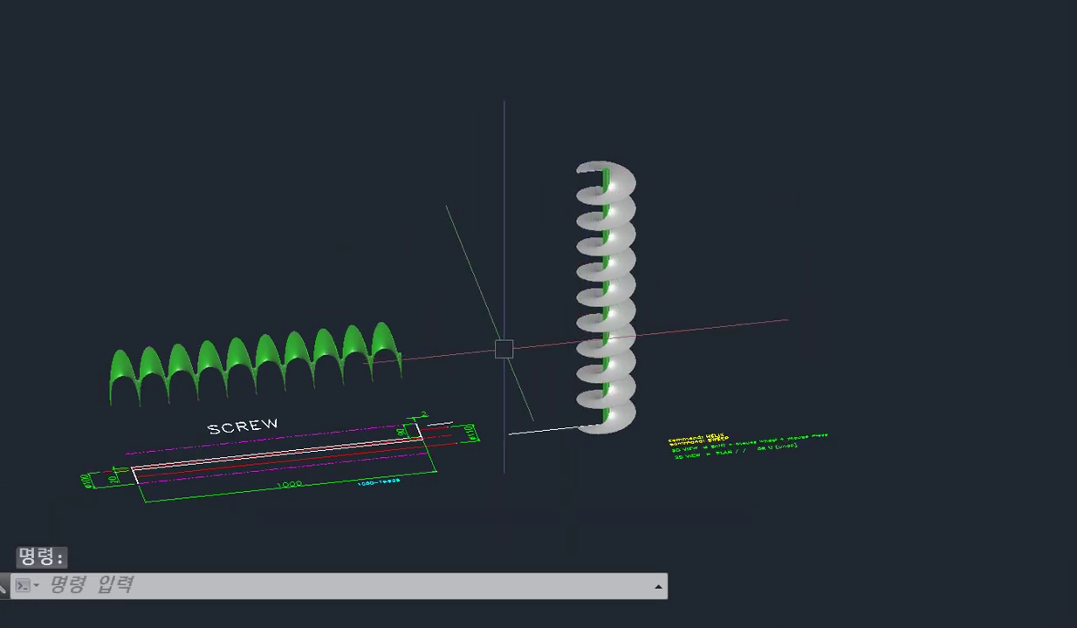
{"action": "scroll", "coordinate": [513, 365], "scroll_direction": "up", "scroll_amount": 2}
{"action": "middle_click_drag", "start_coordinate": [509, 374], "coordinate": [530, 371]}
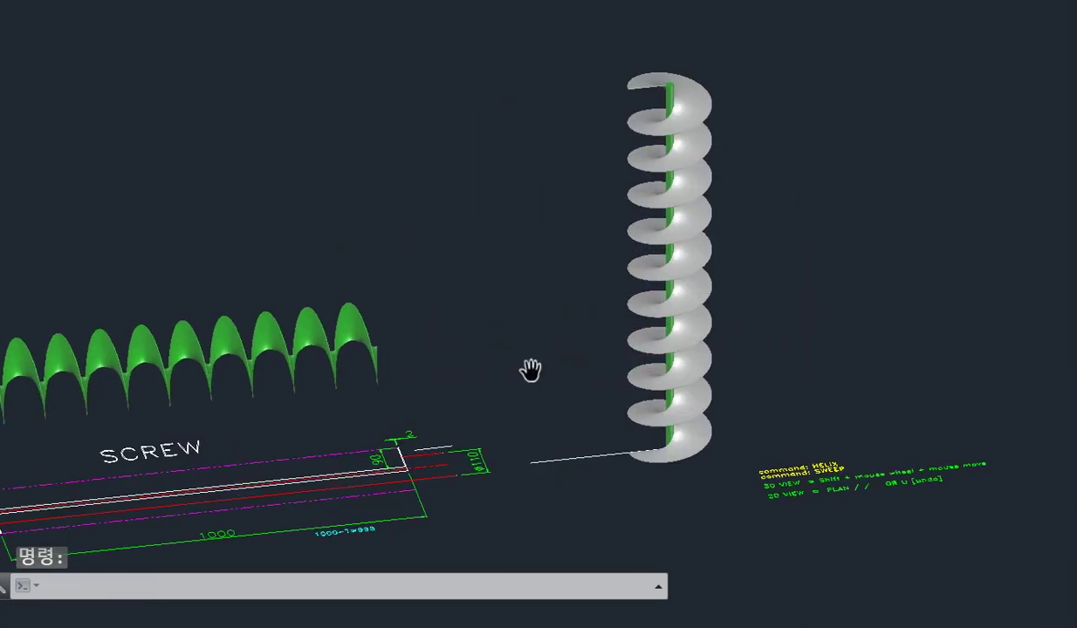